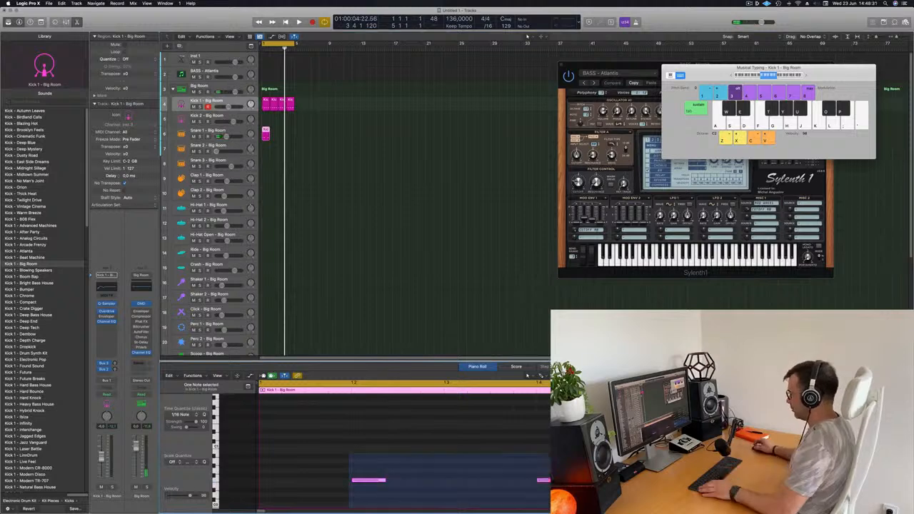
# Transpose the two Snare 1 notes up one octave and play the loop to check them
pyautogui.hotkey('alt', 'shift', 'Up')
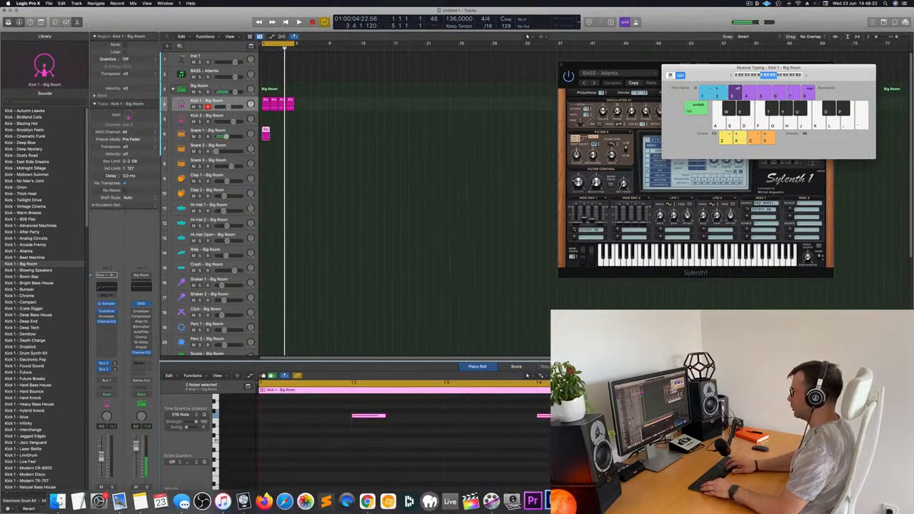
pyautogui.press('space')
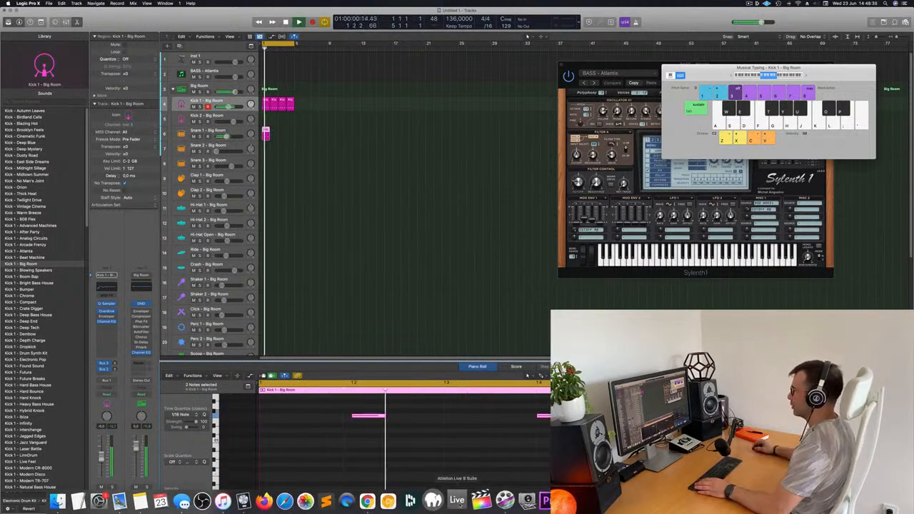
pyautogui.scroll(5, 469, 404)
pyautogui.press('space')
# Repeat the Snare 1 region until it fills four bars, and play the result
pyautogui.moveTo(305, 129); pyautogui.dragTo(244, 132)
pyautogui.press('super+r')
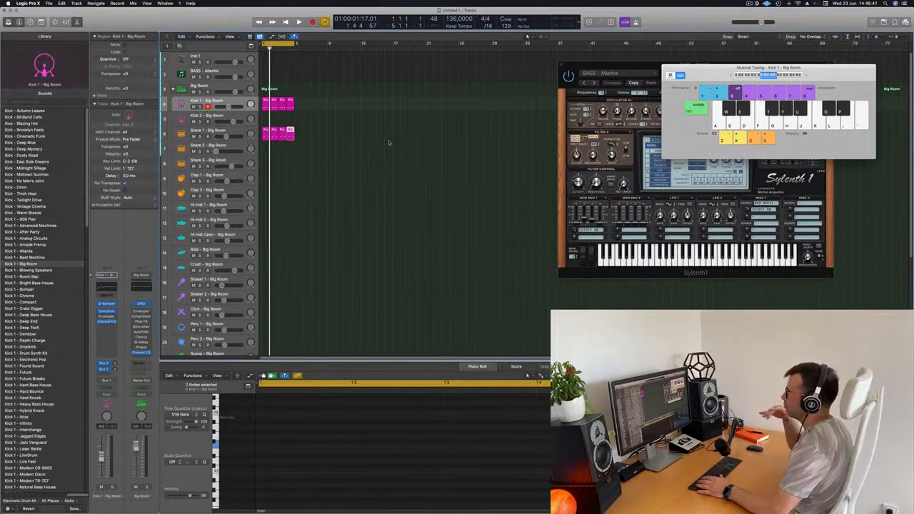
pyautogui.press('space')
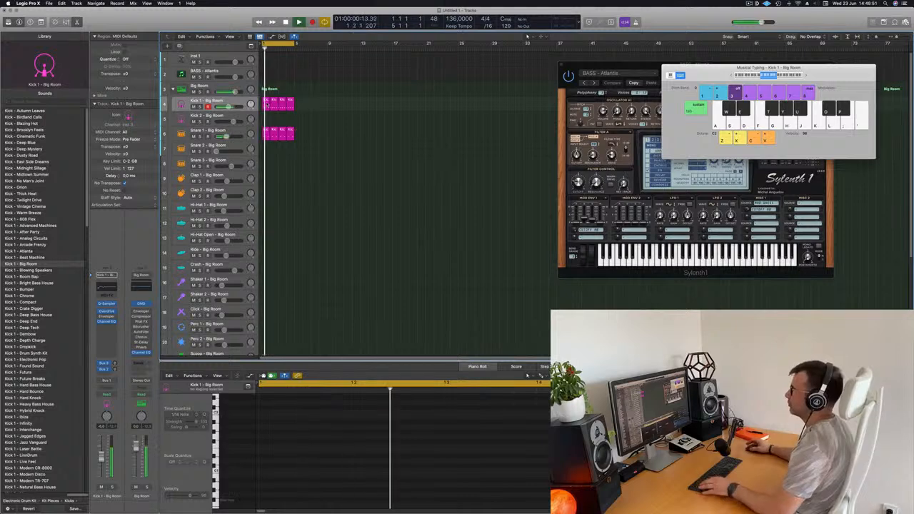
# Move the first kick region to the Hi-Hat 1 track and shift its four notes half a beat onto the off-beats
pyautogui.click(266, 105)
pyautogui.moveTo(266, 105); pyautogui.dragTo(265, 208)
pyautogui.moveTo(270, 418); pyautogui.dragTo(592, 489)
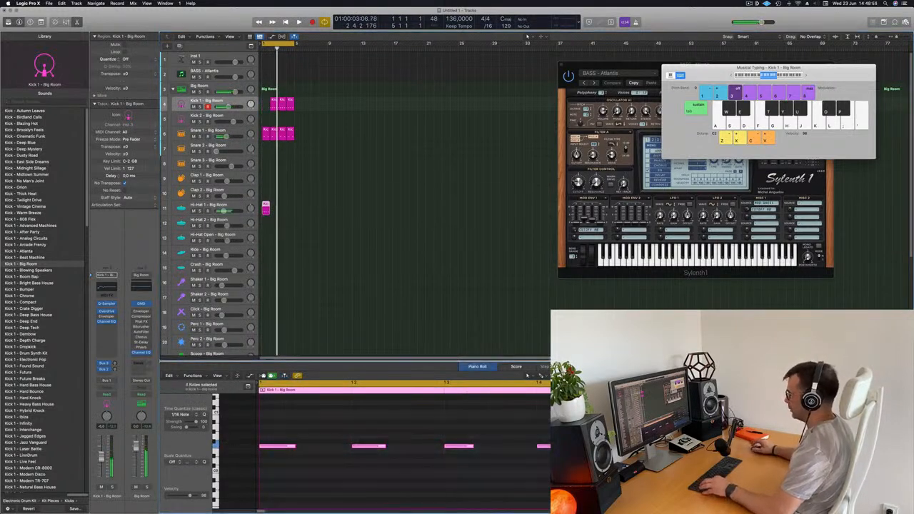
pyautogui.press('Delete')
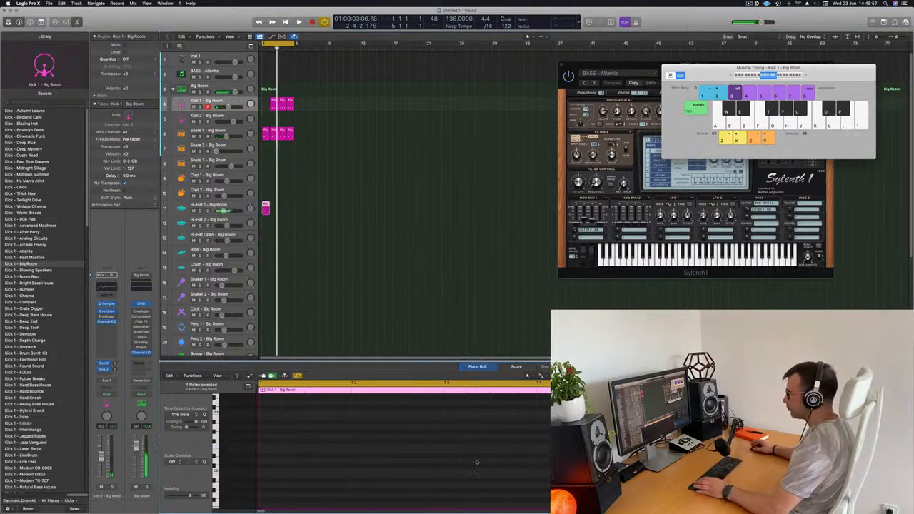
pyautogui.press('super+z')
pyautogui.scroll(3, 349, 460)
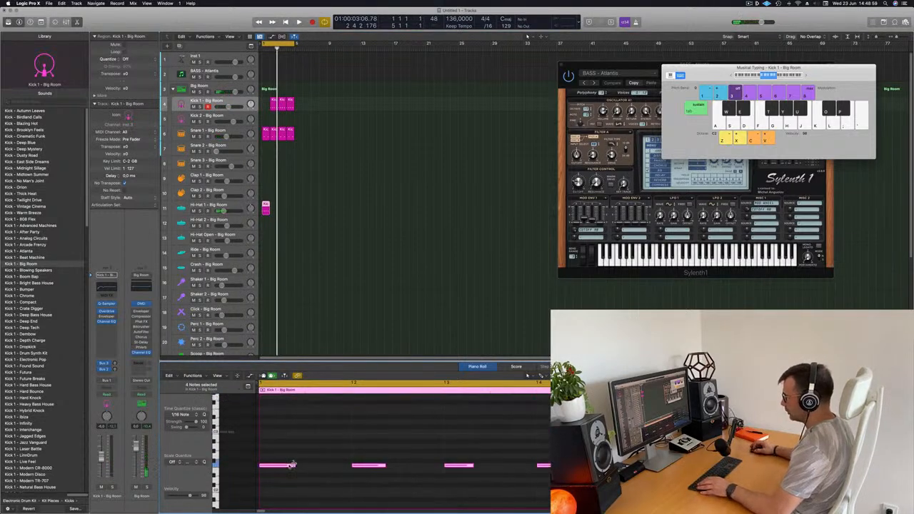
pyautogui.moveTo(287, 465); pyautogui.dragTo(335, 469)
pyautogui.scroll(-3, 335, 468)
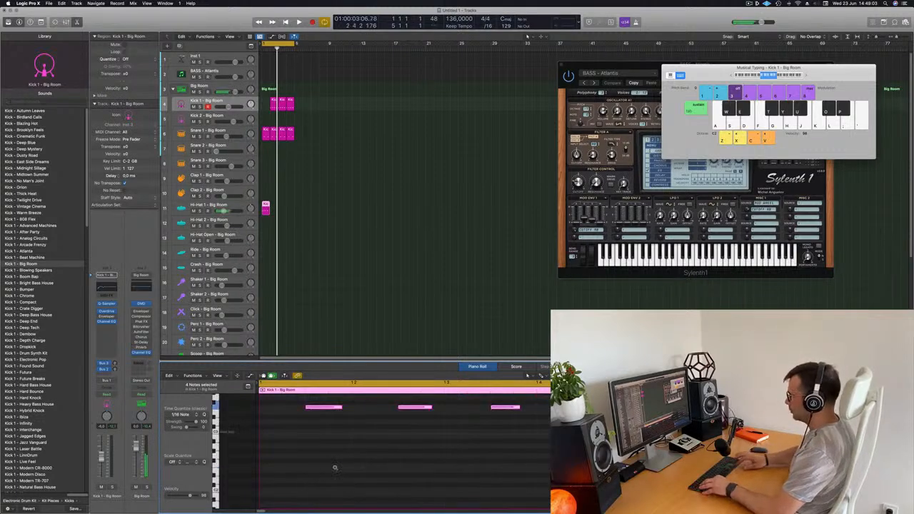
# Copy the second kick region back to bar 1 and duplicate the Hi-Hat 1 region to fill four bars
pyautogui.press('space')
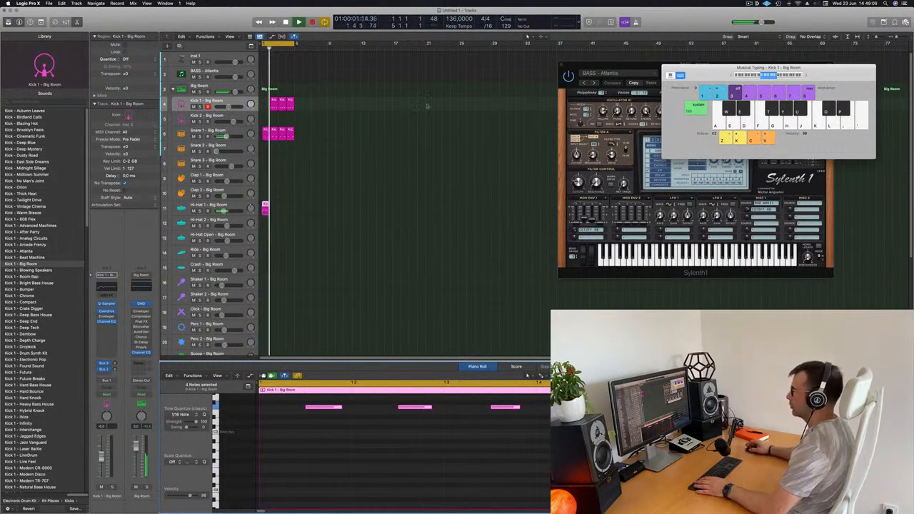
pyautogui.press('space')
pyautogui.moveTo(275, 107); pyautogui.dragTo(267, 108)
pyautogui.moveTo(266, 207); pyautogui.dragTo(284, 208)
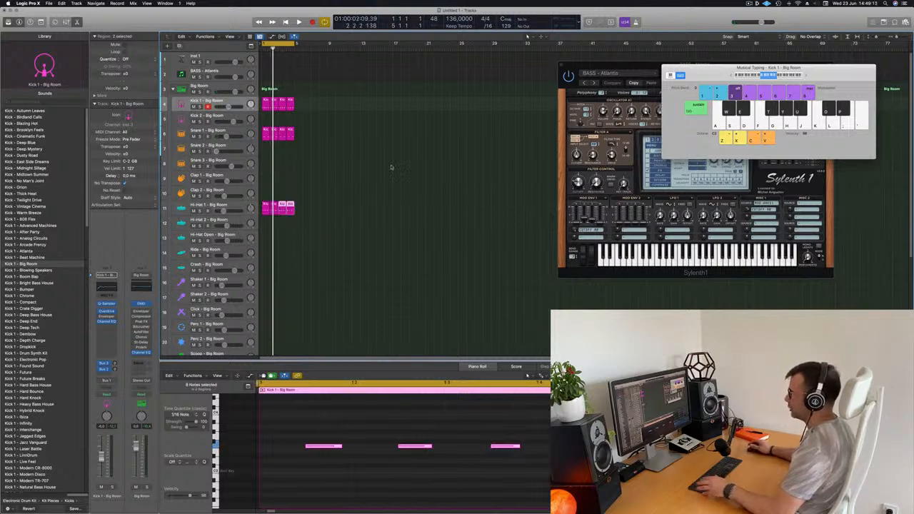
# Name and color all regions by their tracks
pyautogui.press('super+a')
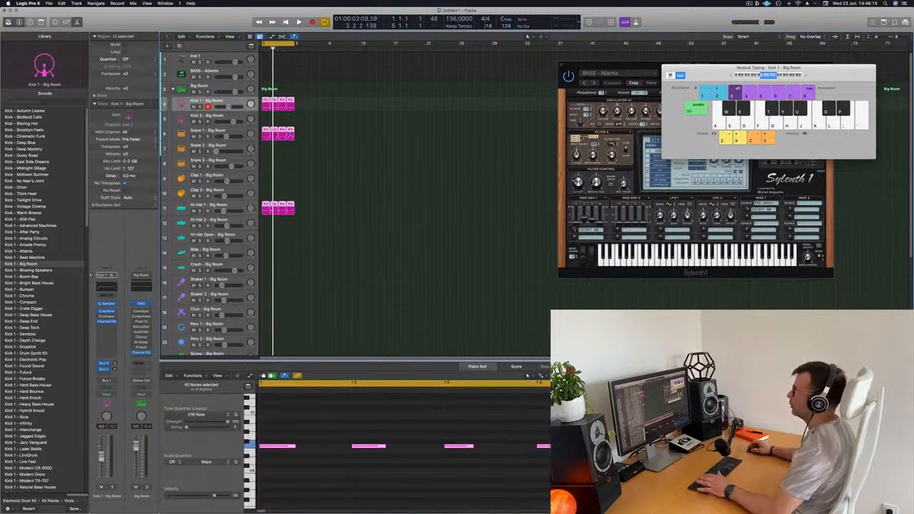
pyautogui.rightClick(292, 133)
pyautogui.click(318, 135)
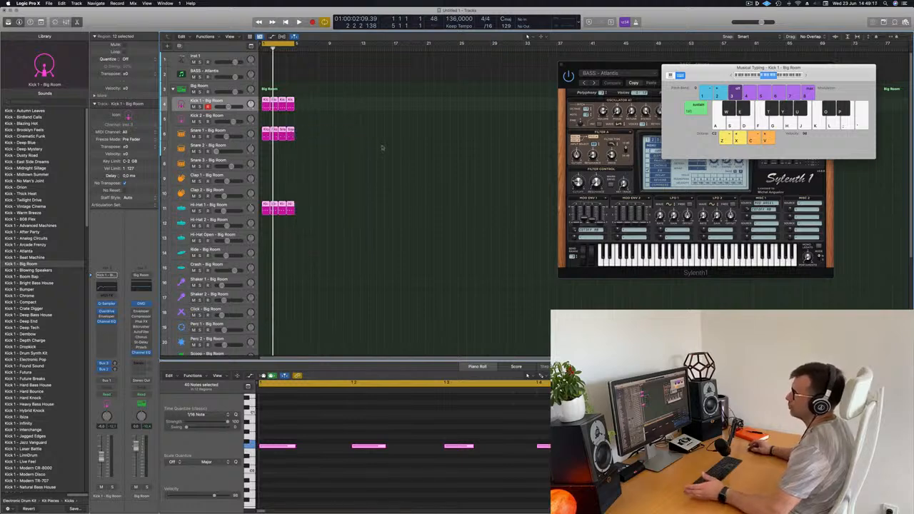
pyautogui.rightClick(292, 133)
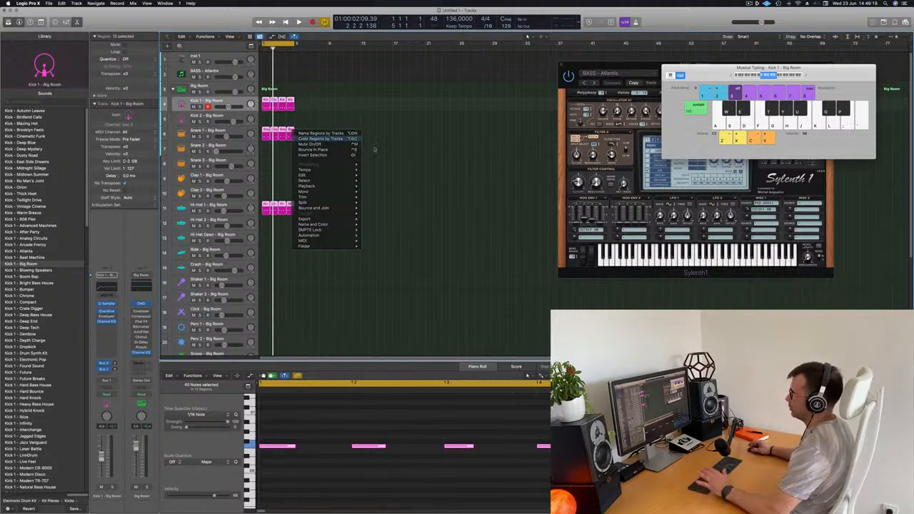
pyautogui.click(318, 142)
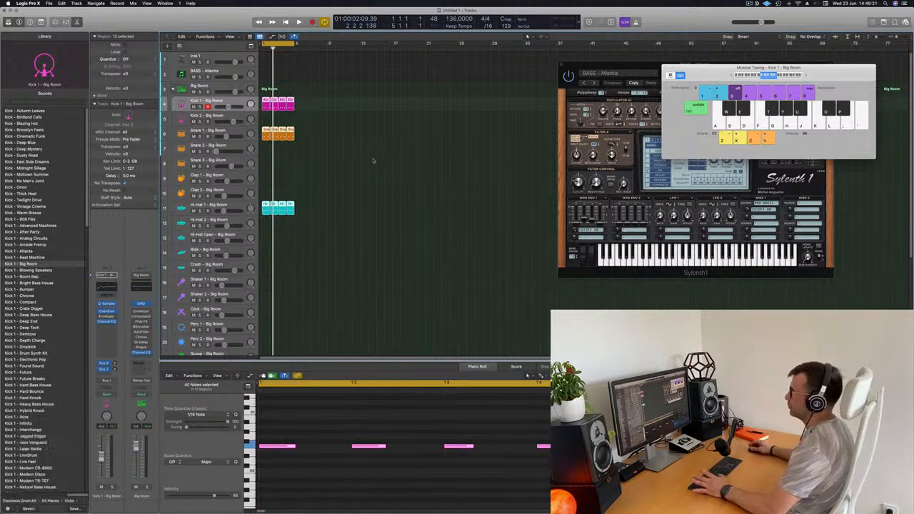
pyautogui.click(346, 162)
# Play the four-bar kick, snare and hi-hat loop from the start
pyautogui.press('space')
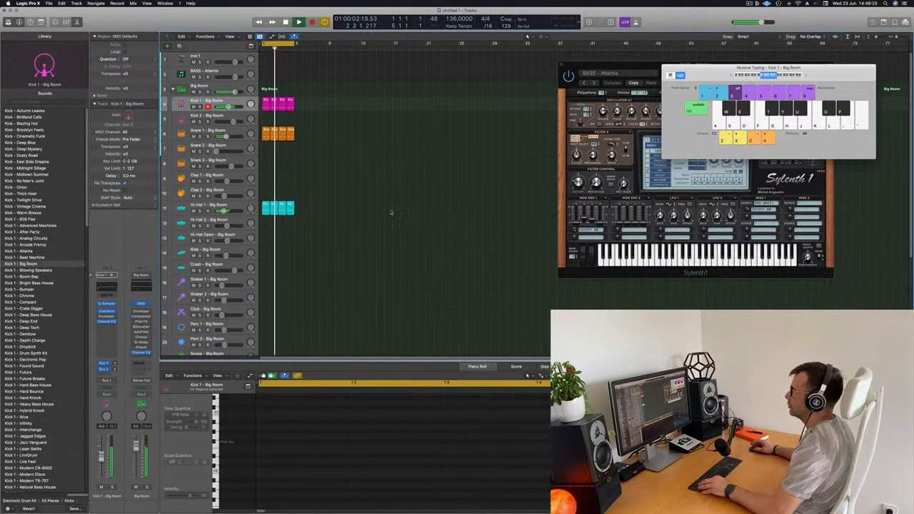
pyautogui.scroll(5, 390, 207)
pyautogui.scroll(2, 390, 207)
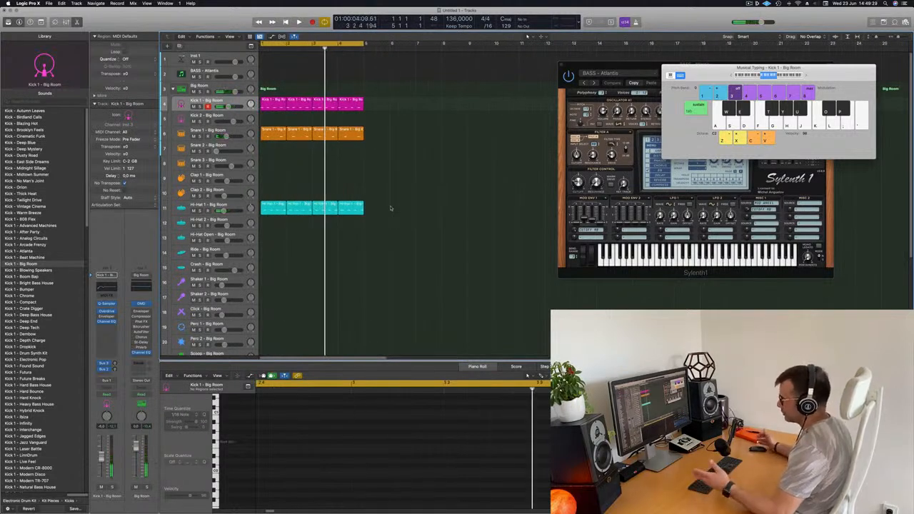
pyautogui.press('Return')
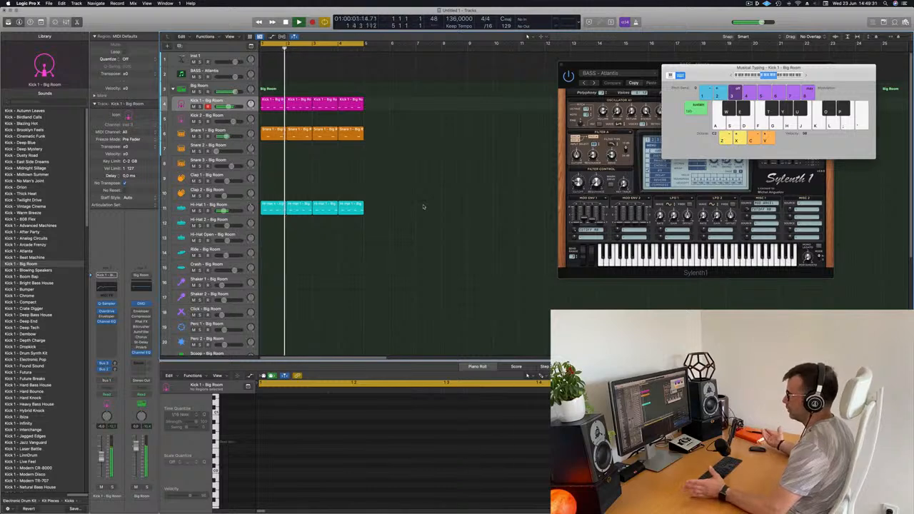
pyautogui.scroll(-3, 418, 207)
pyautogui.scroll(-2, 421, 214)
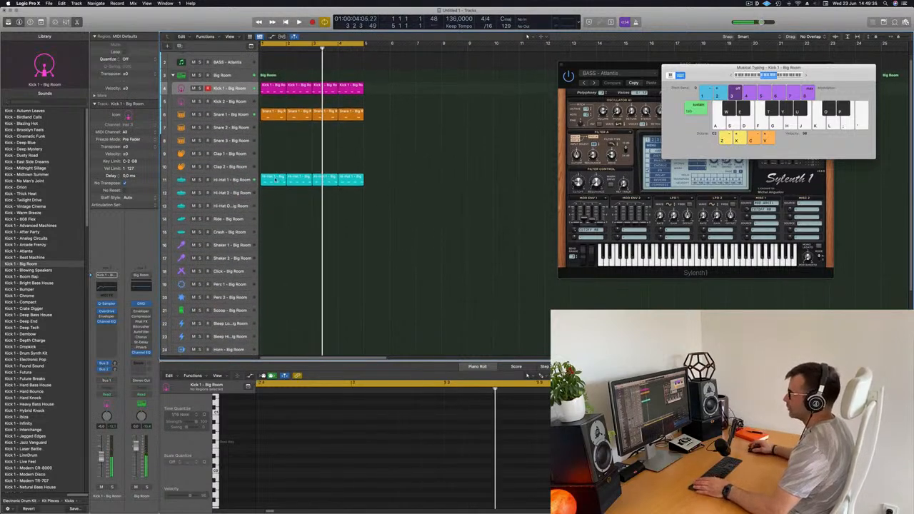
# Copy the first Hi-Hat 1 region onto the Hi-Hat 2 track at bar 1
pyautogui.click(276, 180)
pyautogui.hscroll(-1, 273, 180)
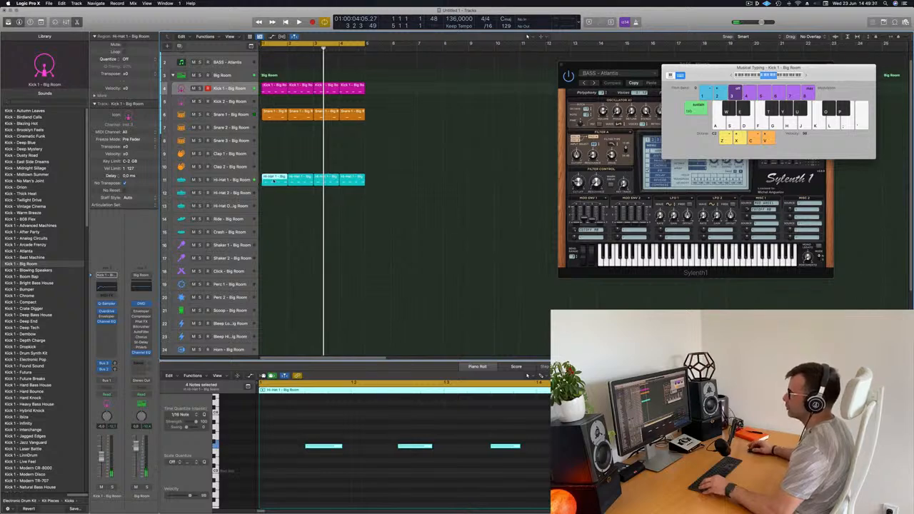
pyautogui.moveTo(274, 181); pyautogui.dragTo(274, 193)
# Shorten the notes in the Hi-Hat 2 region and duplicate them into sixteen evenly spaced hits across the bar
pyautogui.scroll(-3, 287, 417)
pyautogui.moveTo(284, 424); pyautogui.dragTo(560, 508)
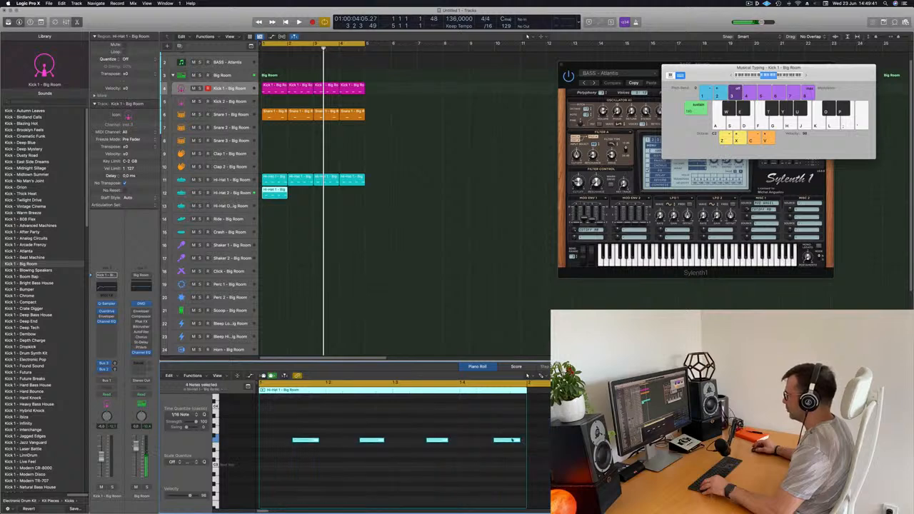
pyautogui.moveTo(318, 440)
pyautogui.mouseDown()
pyautogui.moveTo(262, 443)
pyautogui.moveTo(311, 440)
pyautogui.mouseUp()
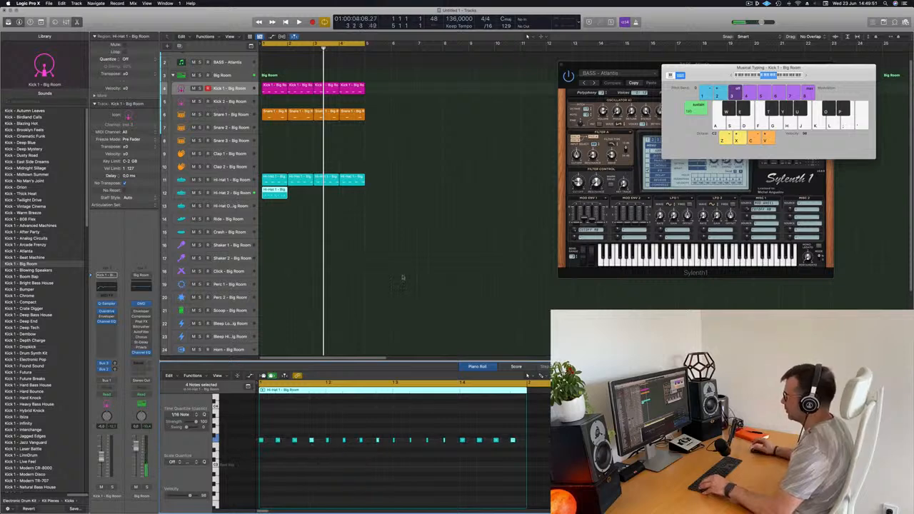
# Repeat the Hi-Hat 2 region three times to fill four bars
pyautogui.click(276, 190)
pyautogui.press('super+r')
pyautogui.press('super+r')
pyautogui.press('super+r')
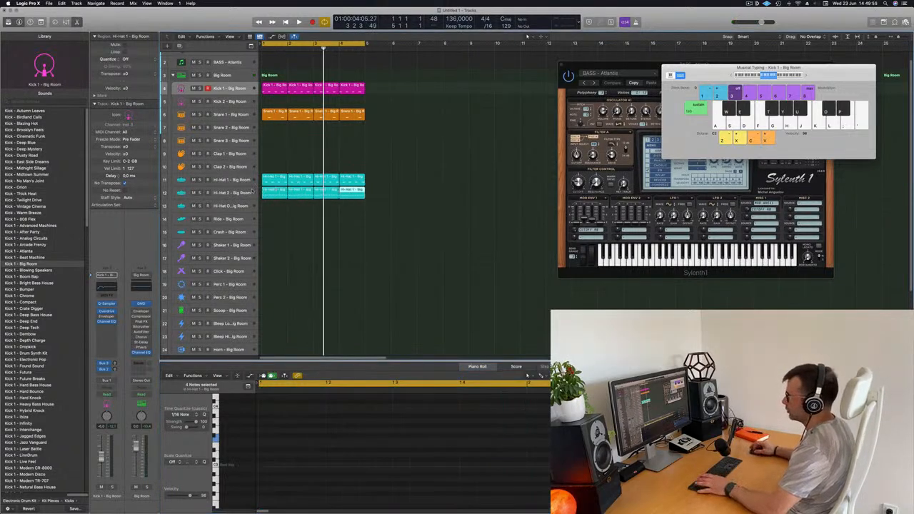
# Select the Hi-Hat 2 track and play the loop from the start to judge its sound
pyautogui.click(232, 194)
pyautogui.press('Return')
pyautogui.press('space')
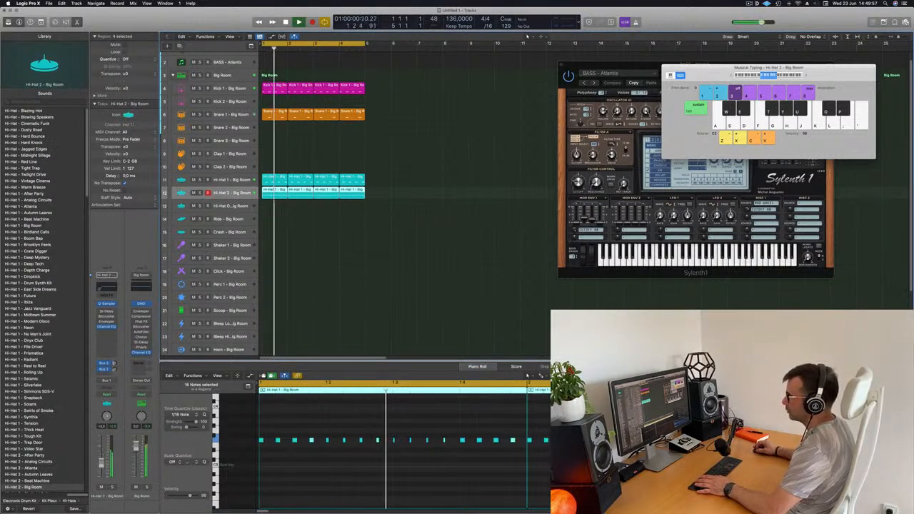
pyautogui.press('space')
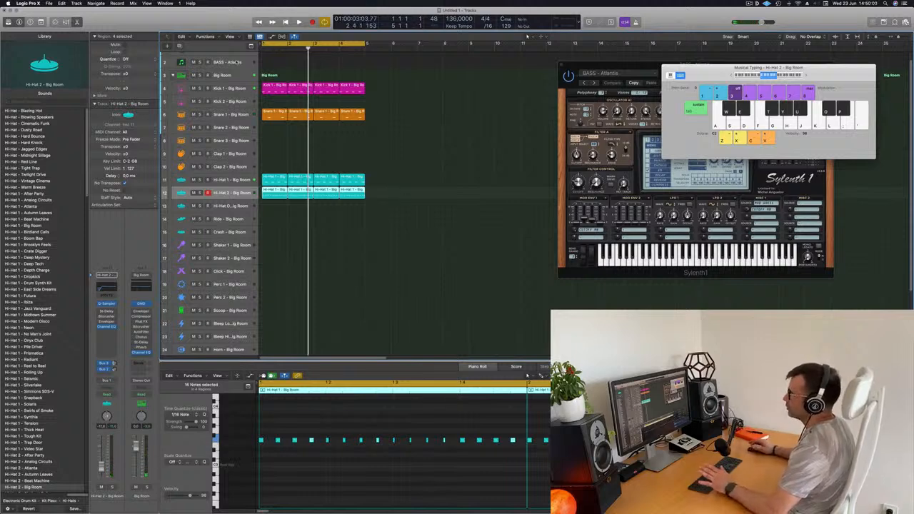
pyautogui.press('Return')
pyautogui.press('space')
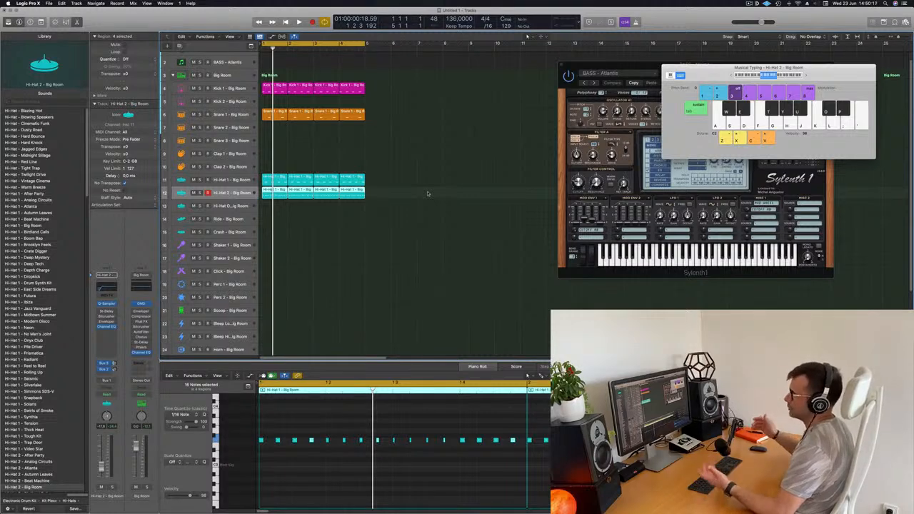
# Duplicate the whole Big Room drum kit stack as a second kit below the original
pyautogui.scroll(-4, 352, 220)
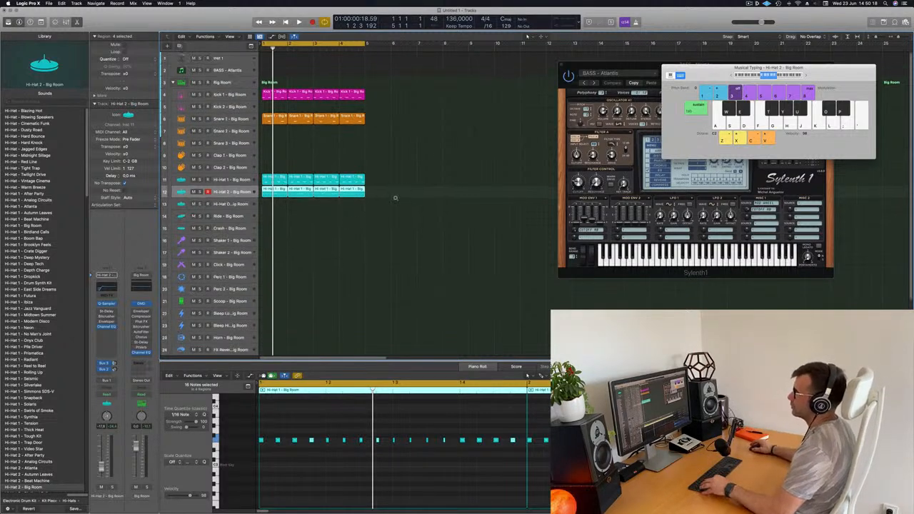
pyautogui.click(228, 77)
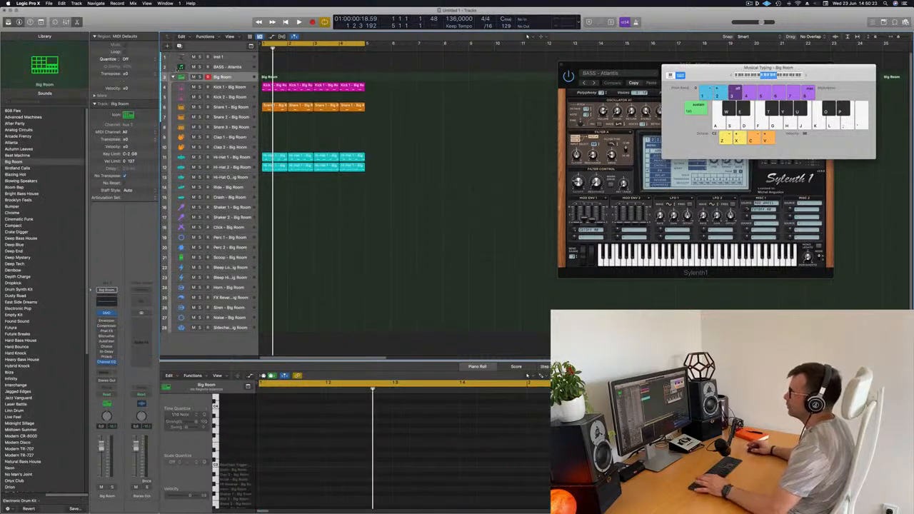
pyautogui.press('super+d')
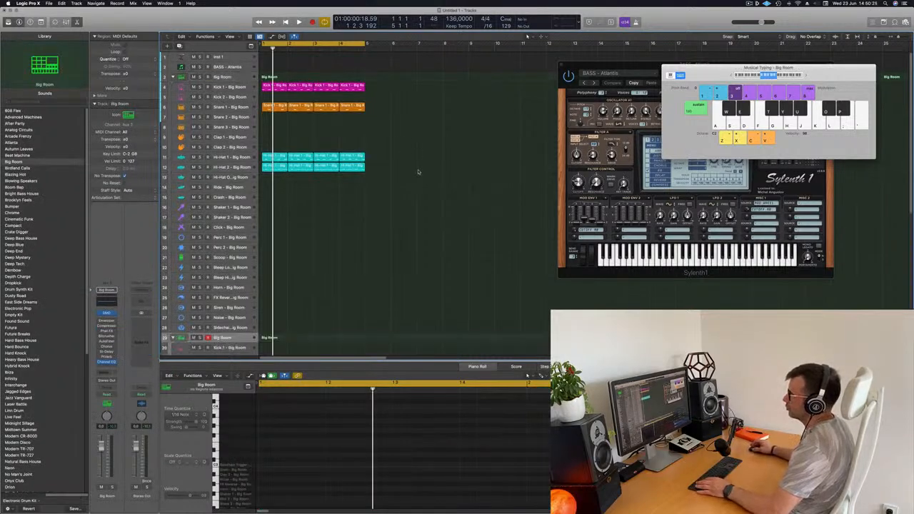
# Copy the four Hi-Hat 2 regions to the Hi-Hat 2 track of the duplicated Big Room kit
pyautogui.scroll(-3, 400, 150)
pyautogui.click(283, 115)
pyautogui.moveTo(277, 118); pyautogui.dragTo(271, 317)
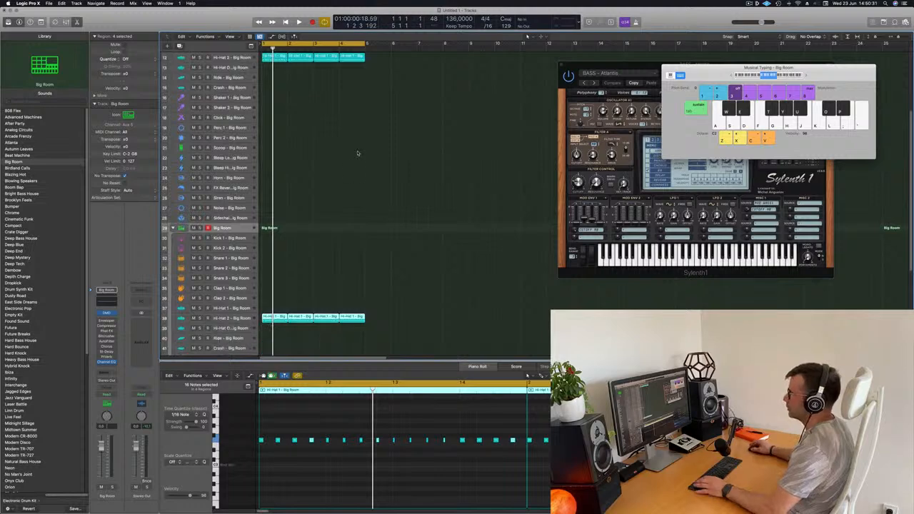
# Delete the four Hi-Hat 2 regions from the original Big Room kit
pyautogui.scroll(4, 357, 147)
pyautogui.moveTo(380, 142); pyautogui.dragTo(272, 146)
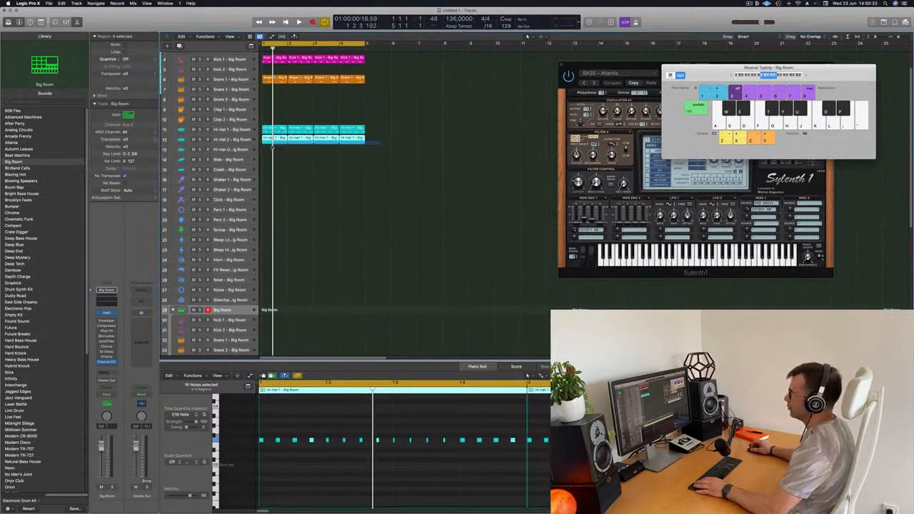
pyautogui.press('Delete')
# Play the loop and select the duplicated kit's Hi-Hat 2 regions to check how they sound
pyautogui.press('space')
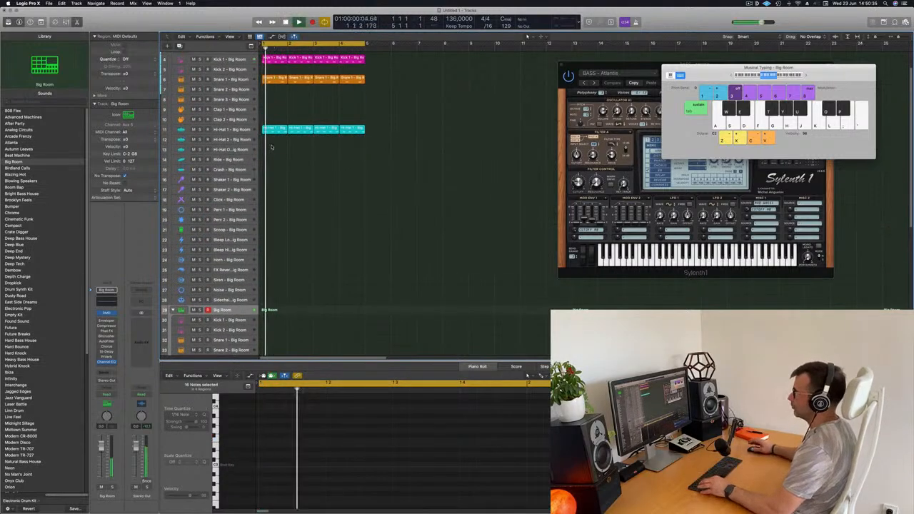
pyautogui.scroll(-3, 322, 161)
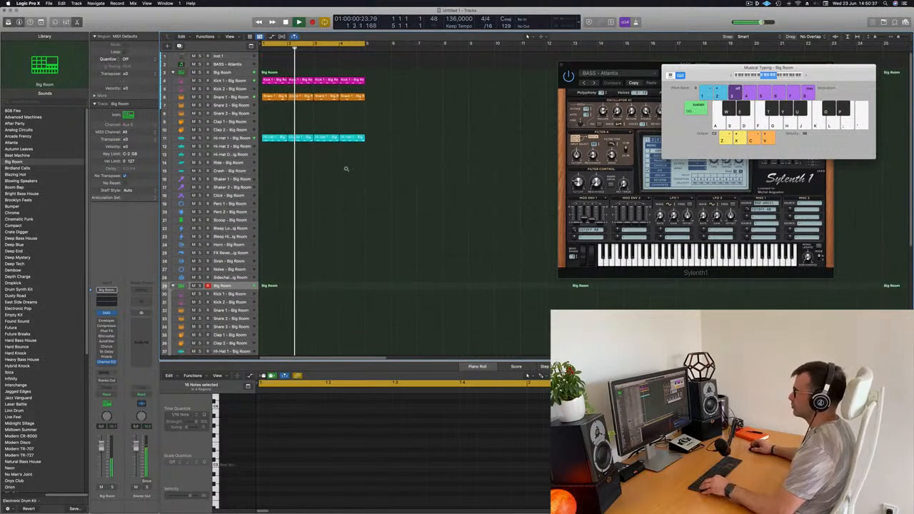
pyautogui.hscroll(-5, 347, 170)
pyautogui.hscroll(4, 345, 170)
pyautogui.scroll(-4, 307, 279)
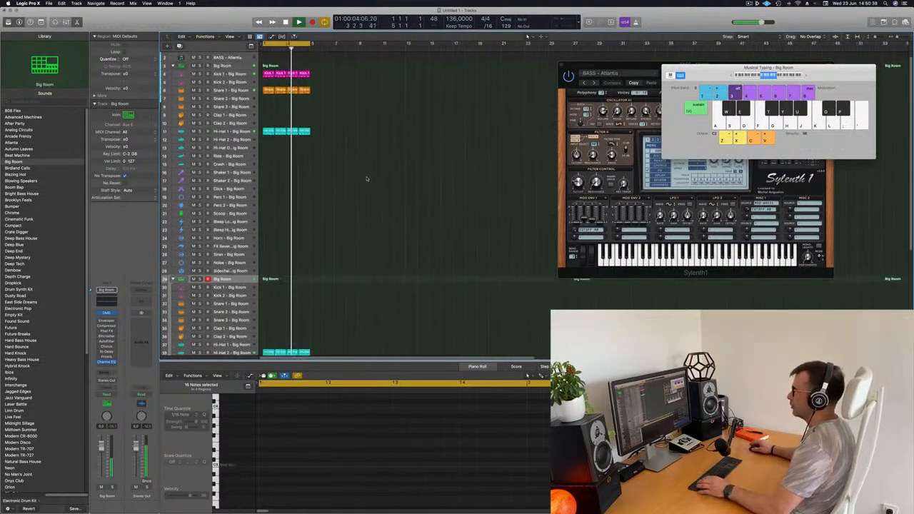
pyautogui.scroll(-1, 307, 278)
pyautogui.click(286, 251)
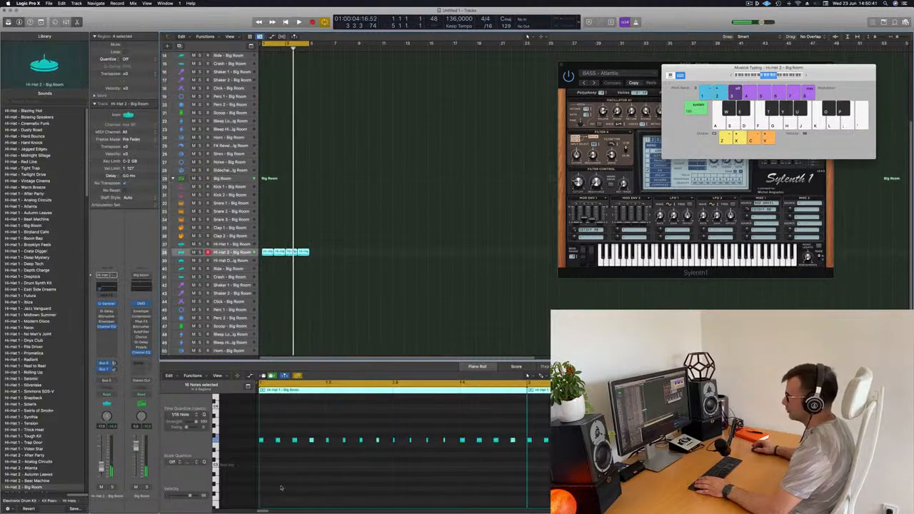
pyautogui.press('space')
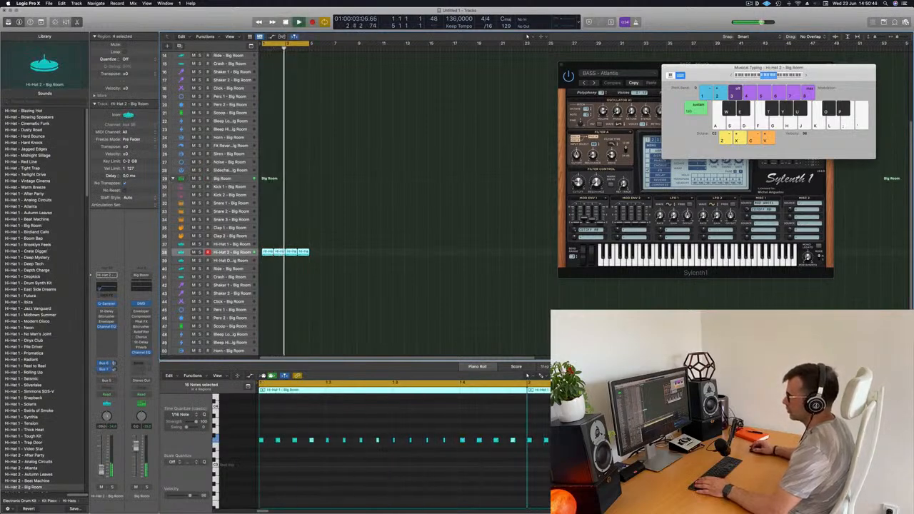
# Set the low cut to 800 Hz in the duplicated kit's Hi-Hat 2 Channel EQ and slightly raise that track's volume
pyautogui.press('space')
pyautogui.press('space')
pyautogui.click(106, 326)
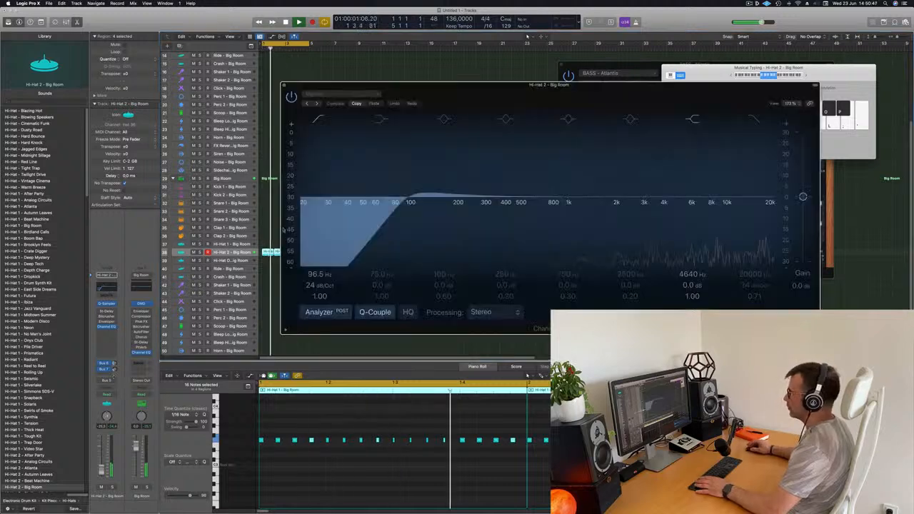
pyautogui.moveTo(409, 214); pyautogui.dragTo(543, 217)
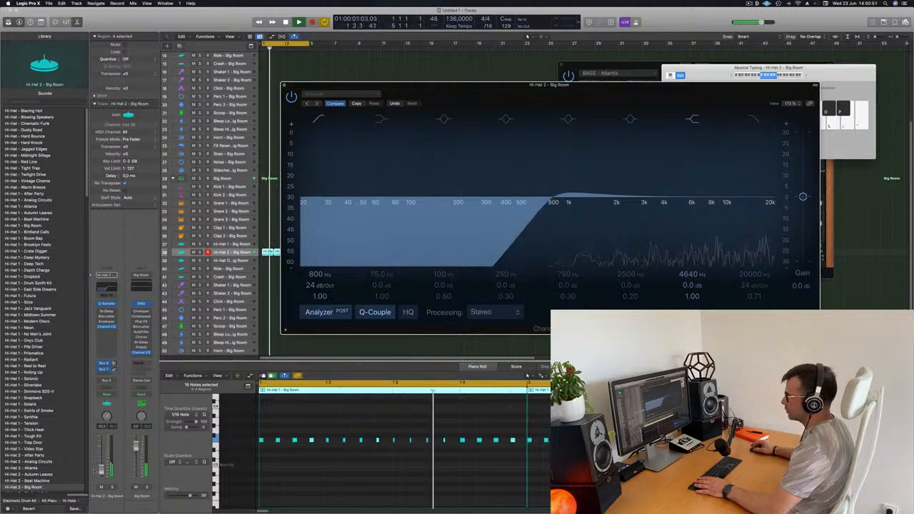
pyautogui.moveTo(101, 470); pyautogui.dragTo(101, 468)
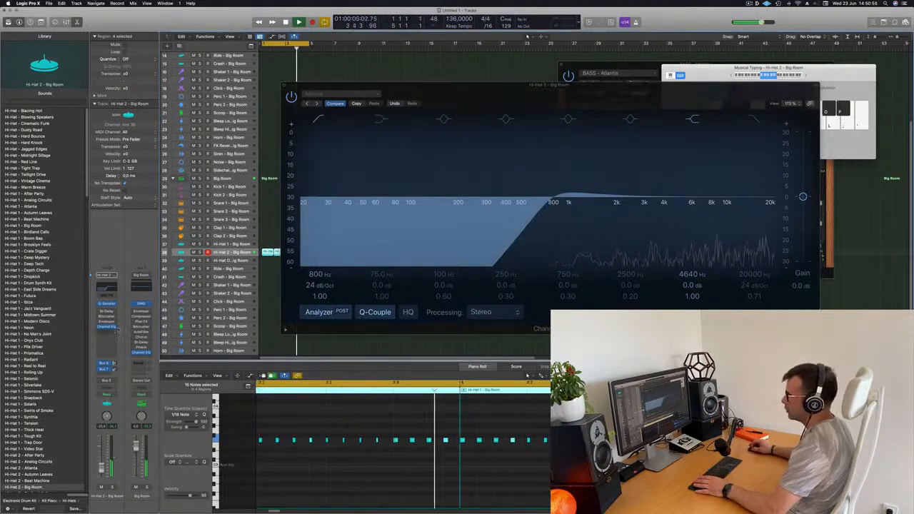
# Set the duplicated Hi-Hat 2's Stereo Delay output mix to 28% left and 23% right, and close both plug-in windows
pyautogui.click(109, 312)
pyautogui.click(108, 312)
pyautogui.click(108, 312)
pyautogui.moveTo(481, 265)
pyautogui.mouseDown()
pyautogui.moveTo(480, 246)
pyautogui.moveTo(503, 247)
pyautogui.moveTo(480, 252)
pyautogui.mouseUp()
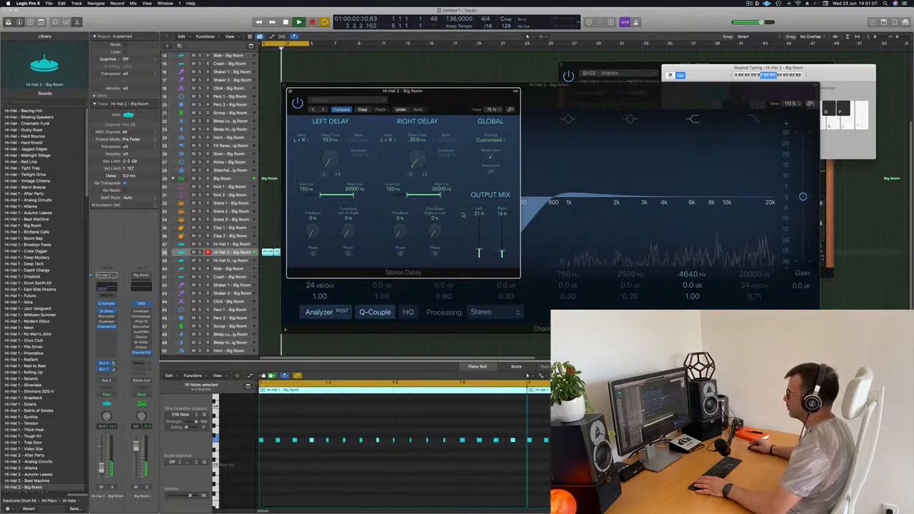
pyautogui.moveTo(502, 253); pyautogui.dragTo(502, 199)
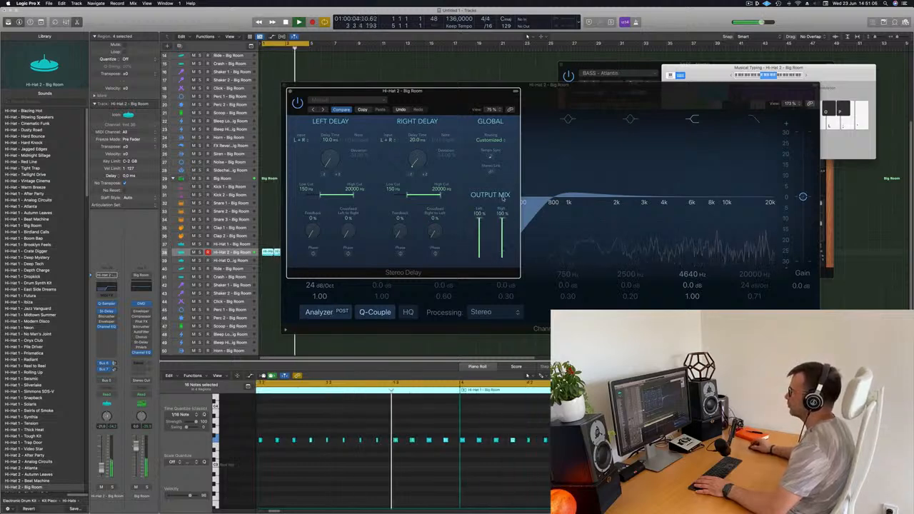
pyautogui.moveTo(479, 263); pyautogui.dragTo(479, 248)
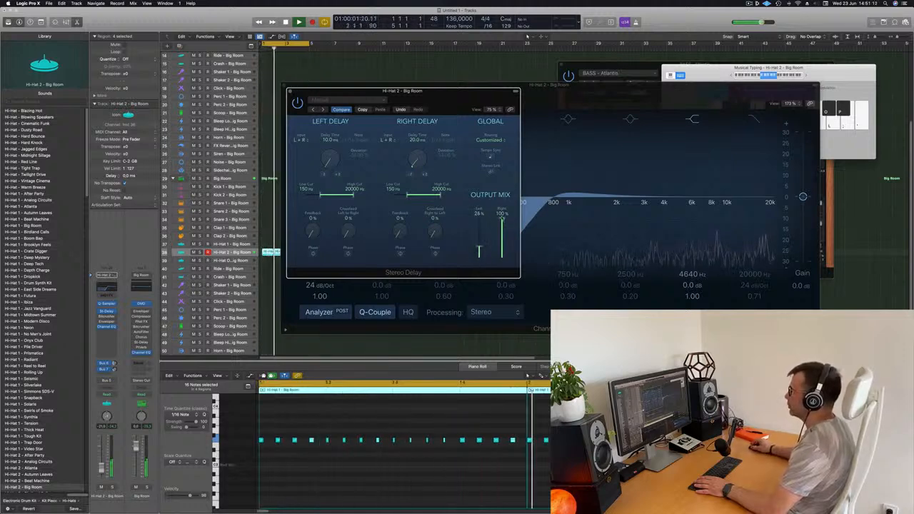
pyautogui.moveTo(502, 217); pyautogui.dragTo(502, 250)
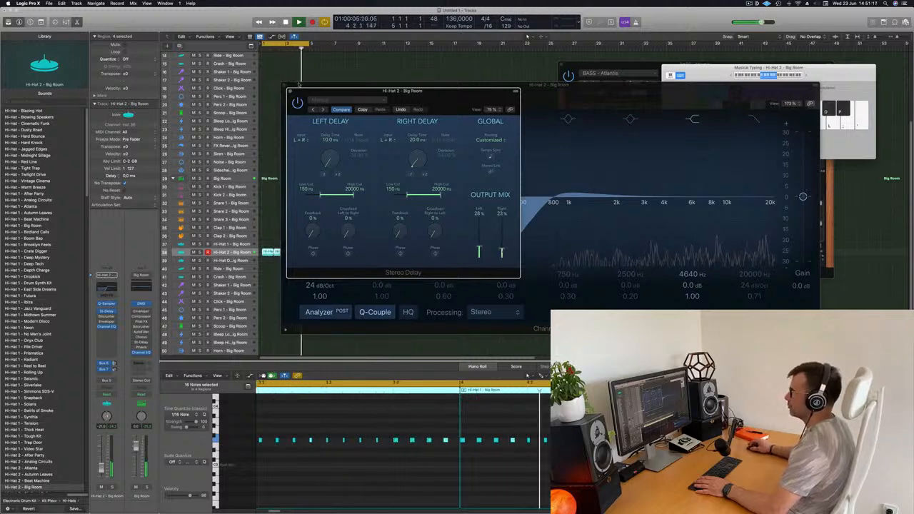
pyautogui.click(290, 91)
pyautogui.moveTo(332, 88); pyautogui.dragTo(409, 89)
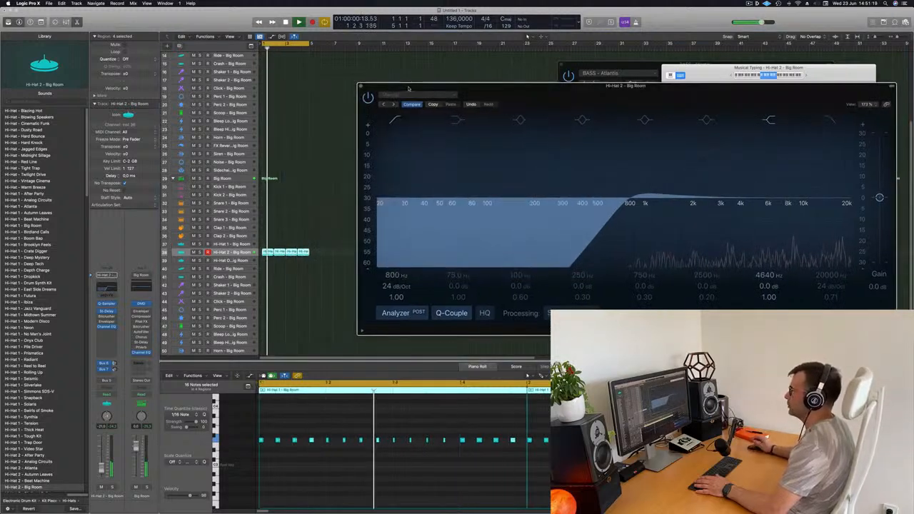
pyautogui.click(360, 87)
# Stop the loop and copy the first Hi-Hat 1 region of the original kit to bar 1 of the Ride track
pyautogui.scroll(5, 329, 179)
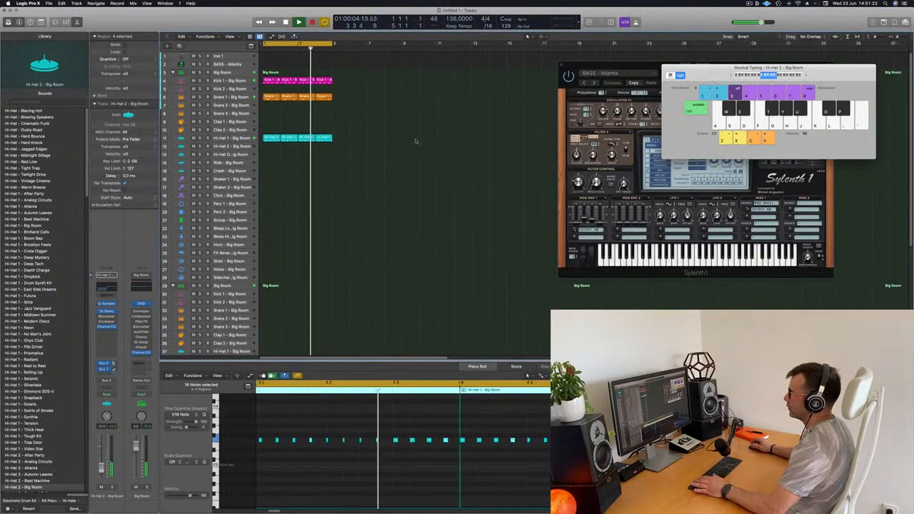
pyautogui.click(374, 129)
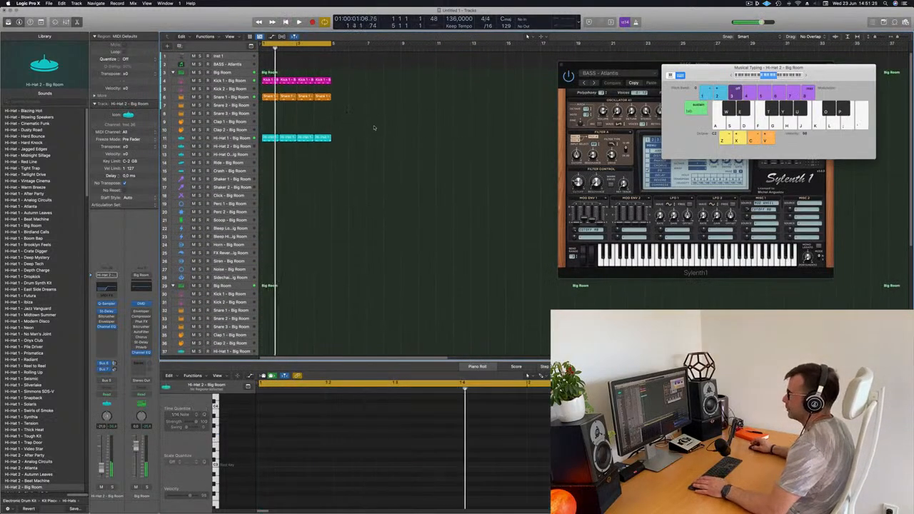
pyautogui.click(265, 137)
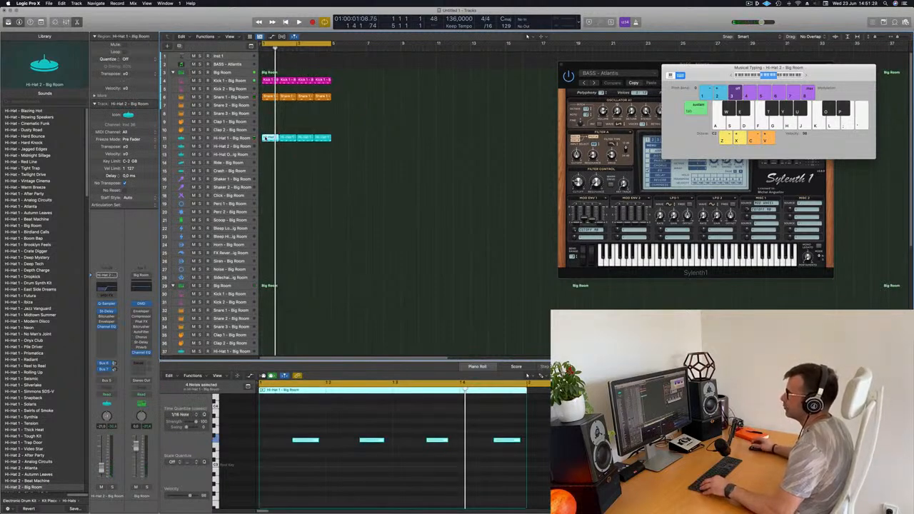
pyautogui.moveTo(266, 137); pyautogui.dragTo(268, 163)
# Duplicate the four notes of the Ride region half a beat earlier, making eight notes in the bar, and play the loop
pyautogui.moveTo(281, 459); pyautogui.dragTo(541, 435)
pyautogui.moveTo(318, 440); pyautogui.dragTo(267, 441)
pyautogui.press('space')
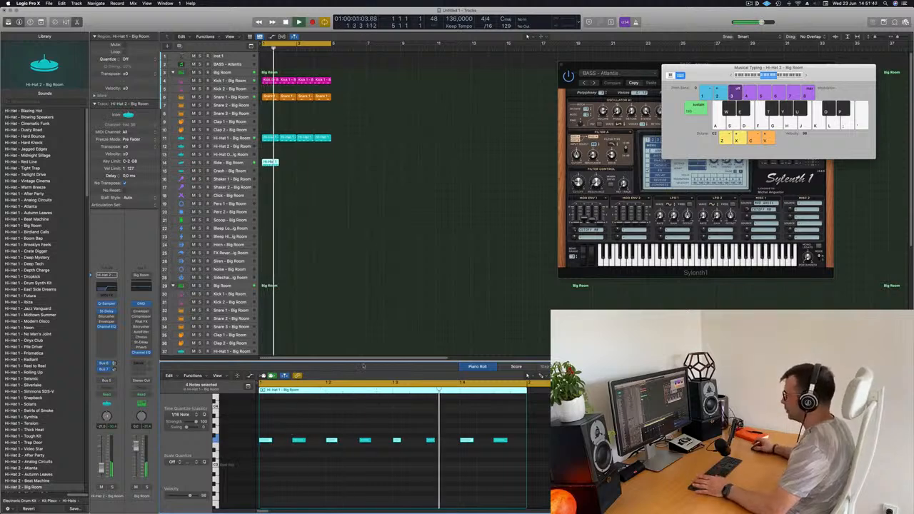
pyautogui.press('space')
pyautogui.press('space')
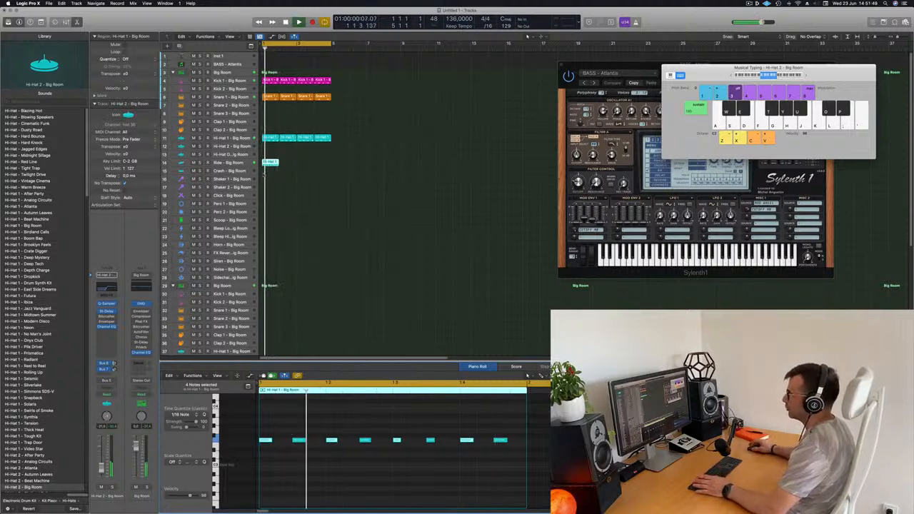
# Repeat the Ride region so that it fills all four bars and play the loop
pyautogui.click(272, 163)
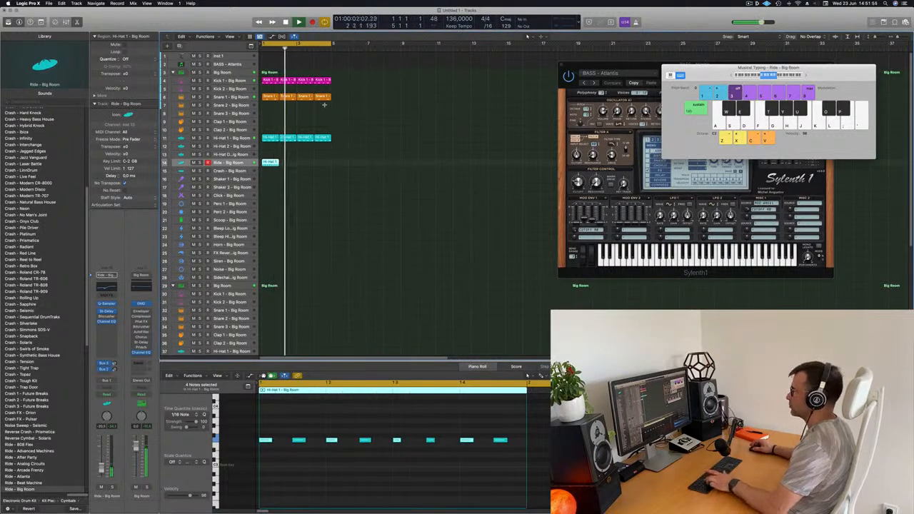
pyautogui.press('super+r')
pyautogui.press('super+r')
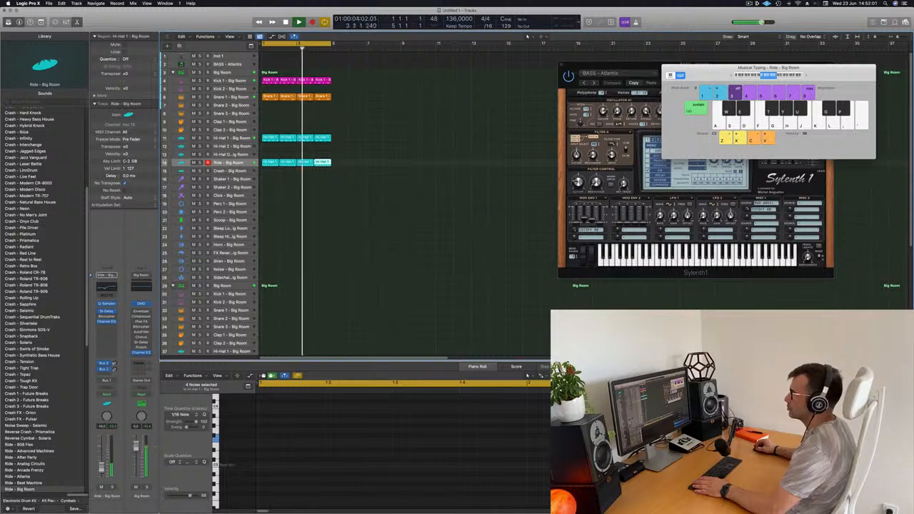
pyautogui.press('space')
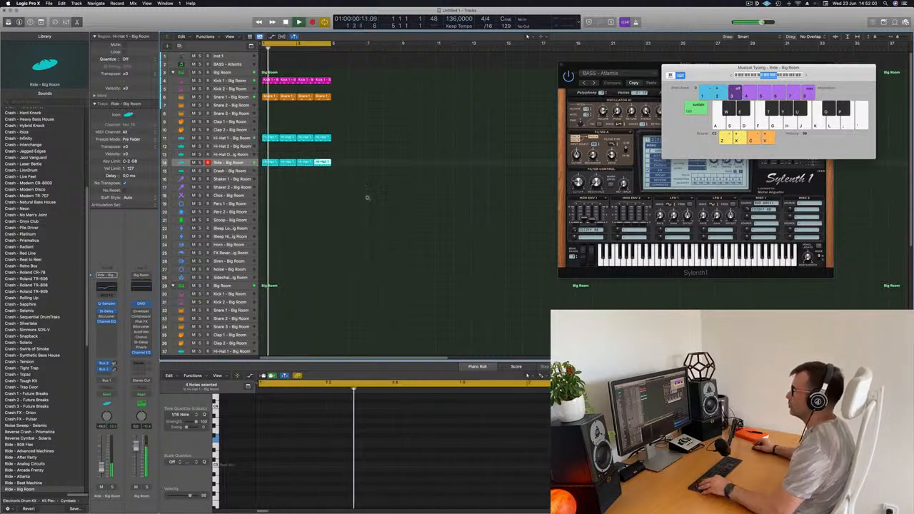
# Move the bar 1 Ride region to the Crash track and delete all its notes except the first
pyautogui.scroll(-3, 367, 198)
pyautogui.click(355, 148)
pyautogui.moveTo(269, 134); pyautogui.dragTo(268, 140)
pyautogui.moveTo(294, 422); pyautogui.dragTo(507, 472)
pyautogui.press('Delete')
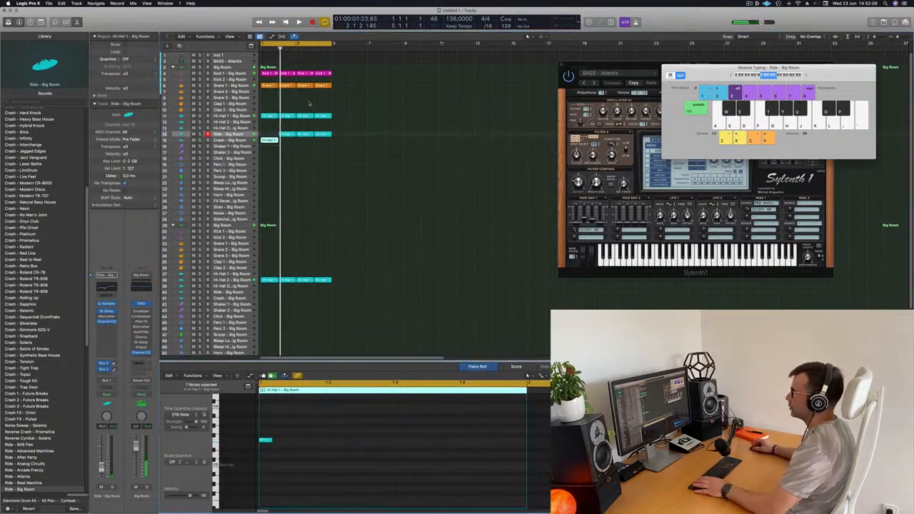
# Copy the bar 2 Ride region to the empty bar 1 of the Ride track and play the loop
pyautogui.click(286, 134)
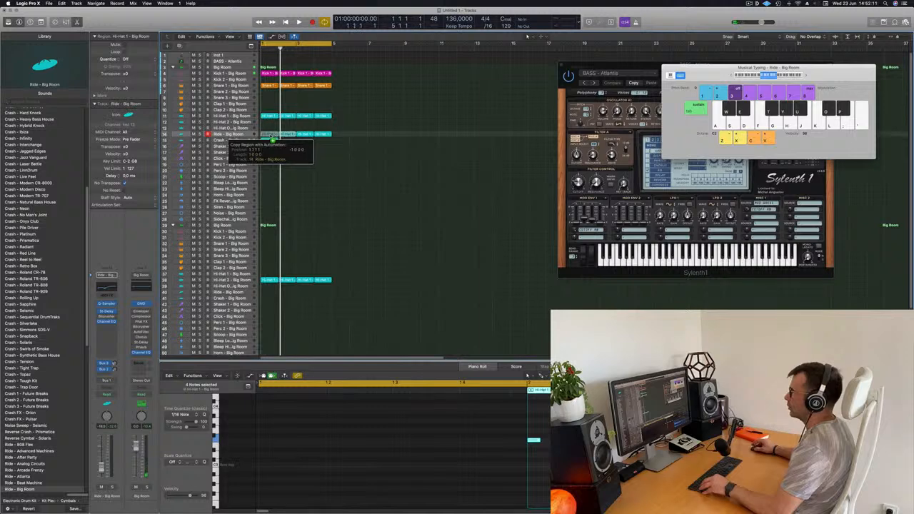
pyautogui.moveTo(270, 135); pyautogui.dragTo(269, 135)
pyautogui.press('space')
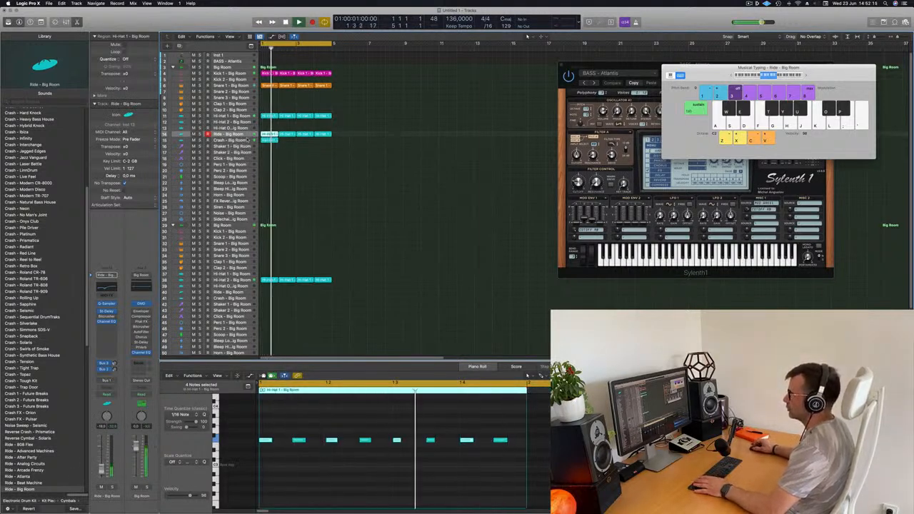
# Copy the Crash region from bar 1 to bar 3 on the Crash track
pyautogui.click(248, 141)
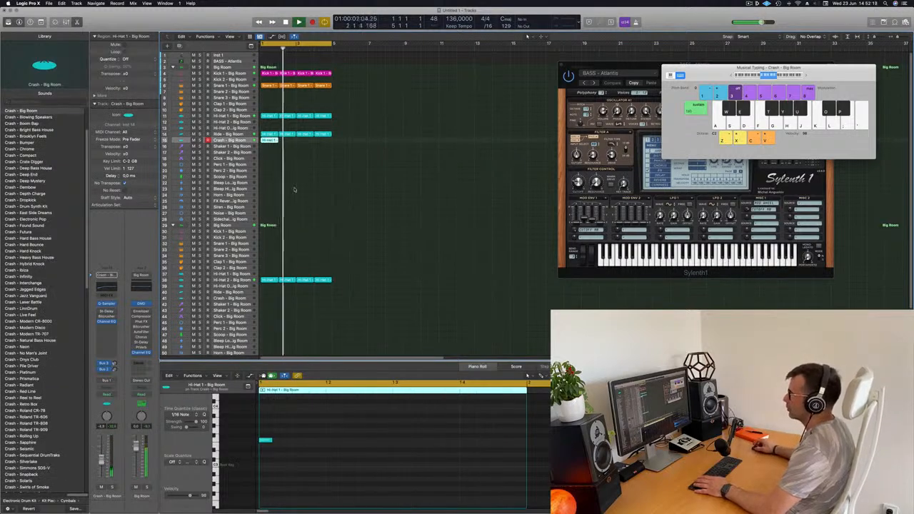
pyautogui.moveTo(269, 141); pyautogui.dragTo(304, 141)
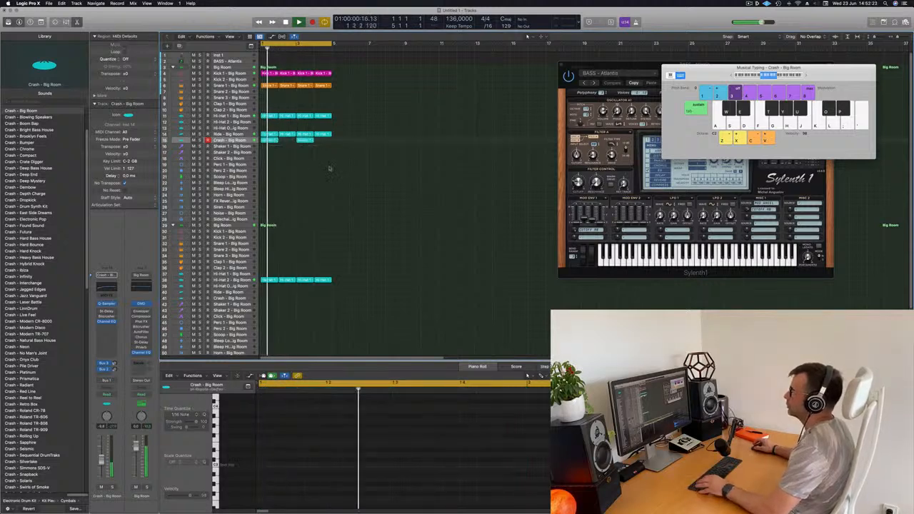
pyautogui.hscroll(3, 332, 169)
pyautogui.hscroll(-1, 369, 177)
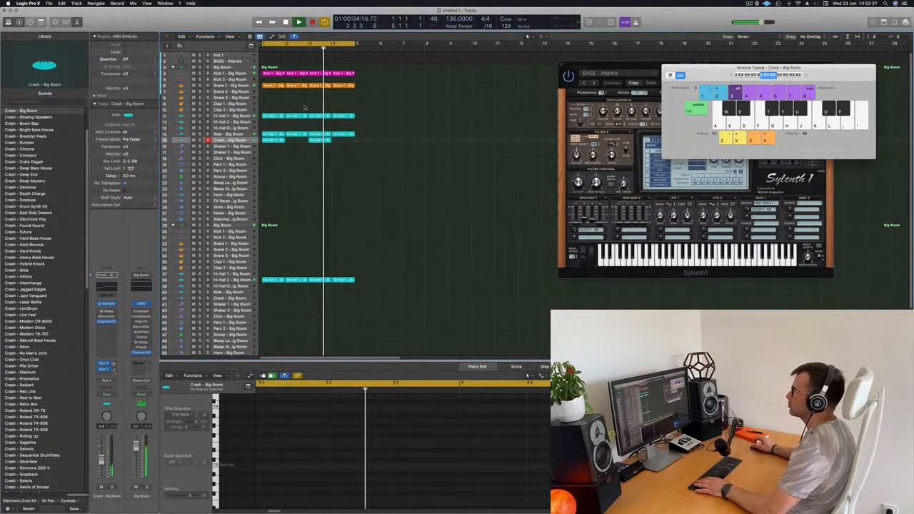
# Copy the bar 1 Snare 1 region to the Click track and select its two notes with the loop playing
pyautogui.click(271, 85)
pyautogui.moveTo(271, 85); pyautogui.dragTo(271, 159)
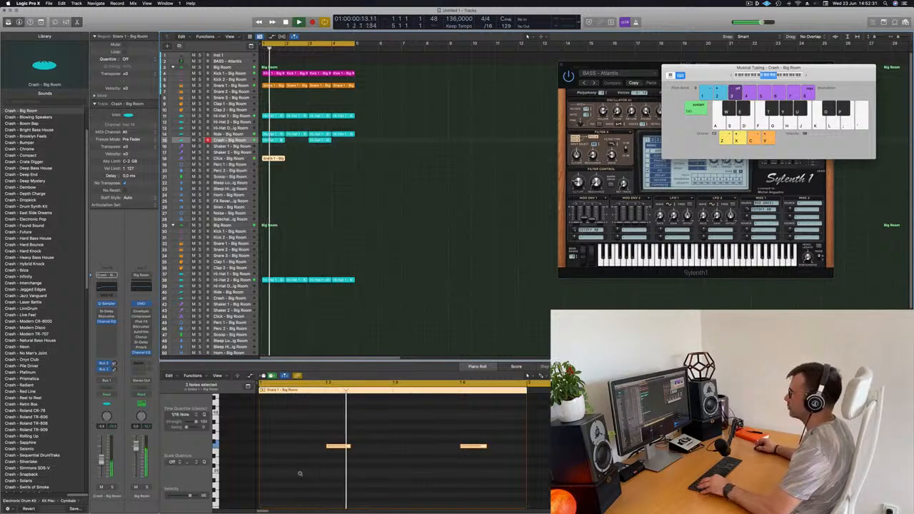
pyautogui.scroll(-2, 300, 474)
pyautogui.moveTo(317, 425); pyautogui.dragTo(474, 493)
pyautogui.press('space')
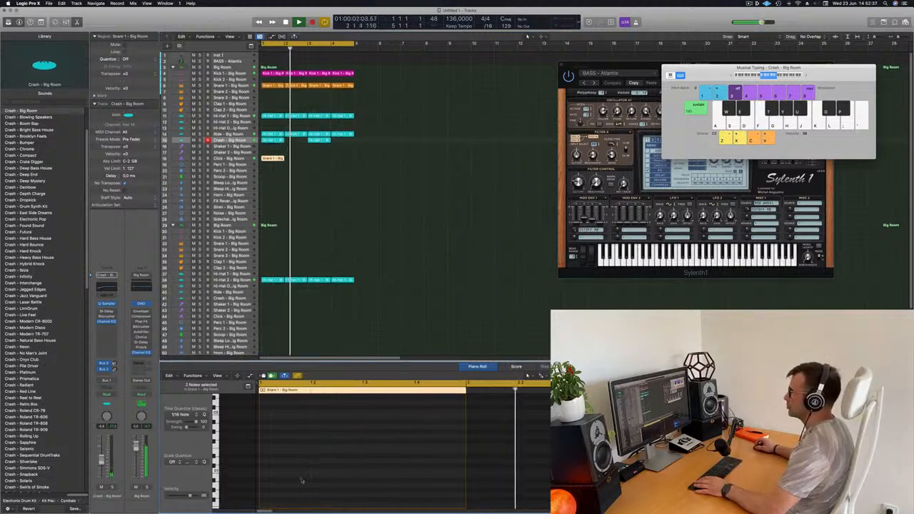
# Transpose the two notes of the Click region to audition the sound at different pitches
pyautogui.scroll(5, 305, 466)
pyautogui.scroll(-1, 305, 466)
pyautogui.moveTo(301, 462); pyautogui.dragTo(451, 488)
pyautogui.hotkey('alt', 'shift', 'Up')
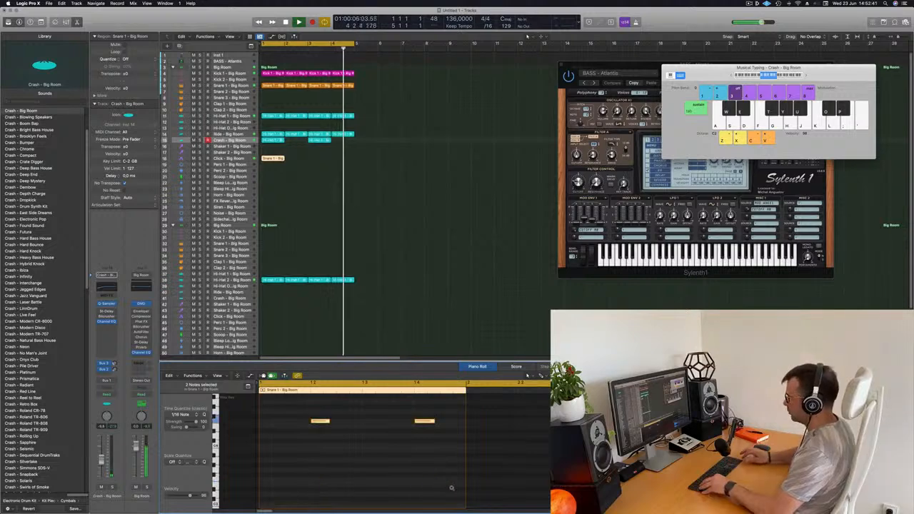
pyautogui.hotkey('alt', 'shift', 'Up')
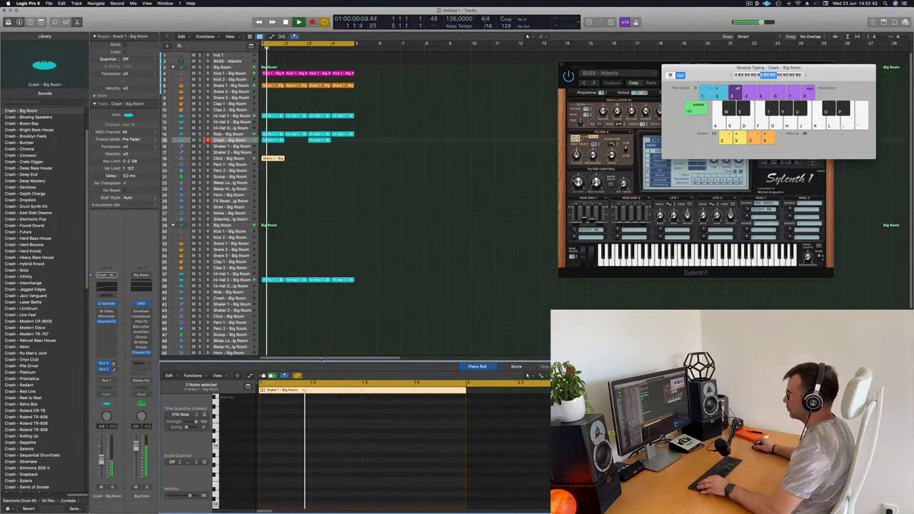
pyautogui.scroll(4, 348, 445)
pyautogui.moveTo(306, 456); pyautogui.dragTo(449, 479)
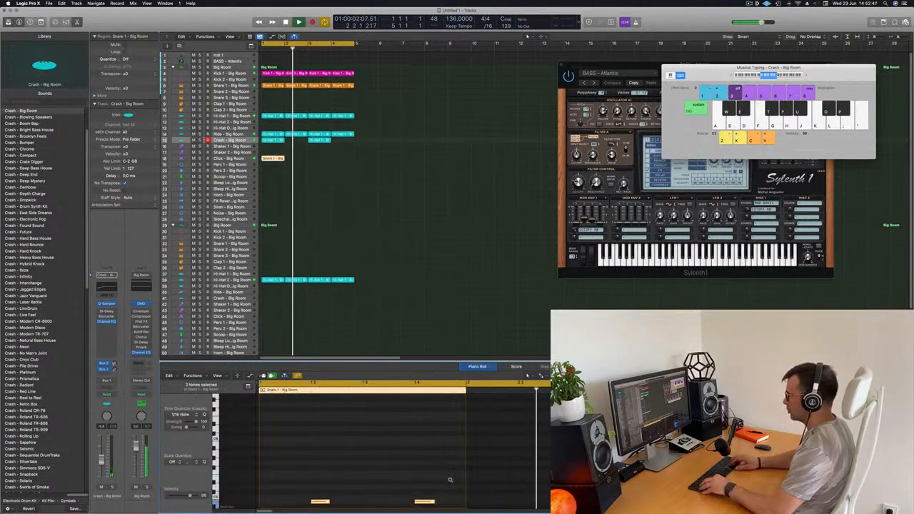
pyautogui.hotkey('alt', 'shift', 'Up')
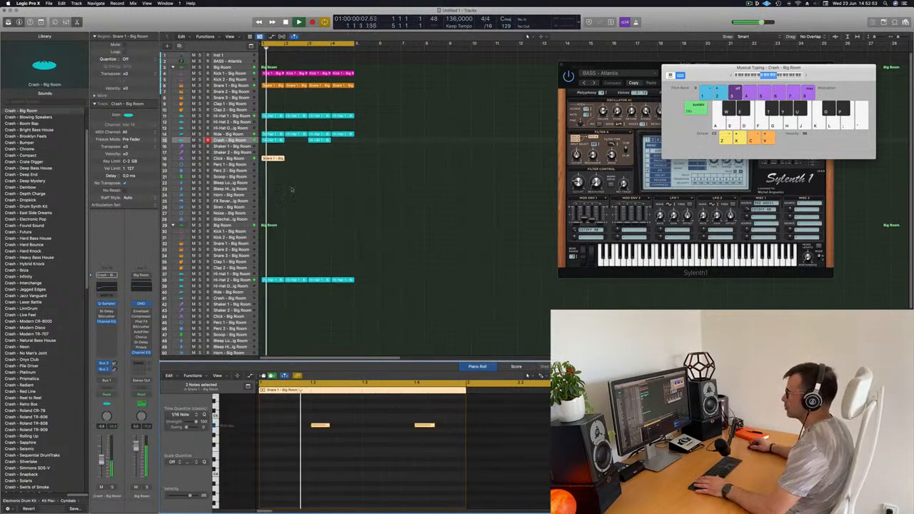
# Select the Click track, move its region down to the Perc 1 track and play the loop
pyautogui.press('Down')
pyautogui.press('Down')
pyautogui.press('Down')
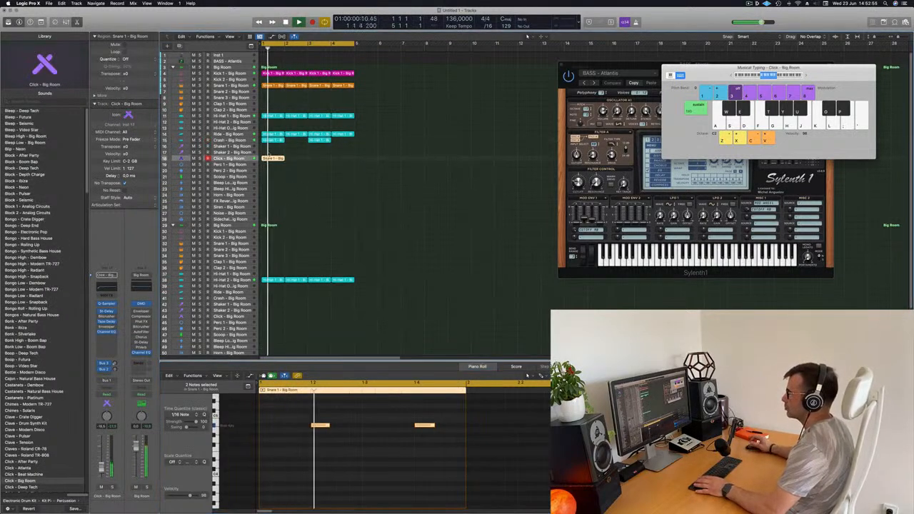
pyautogui.moveTo(272, 164); pyautogui.dragTo(271, 165)
pyautogui.press('space')
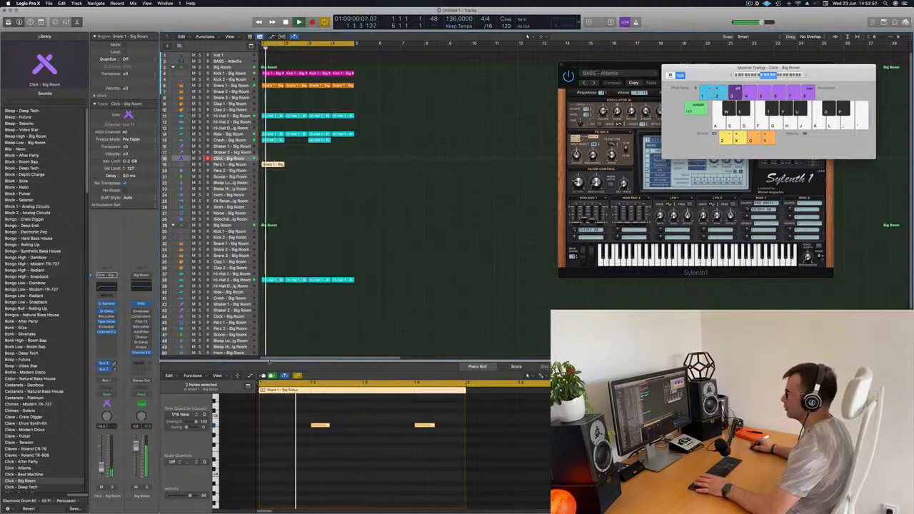
# Select and transpose the two notes of the Perc 1 region to try another pitch
pyautogui.moveTo(300, 417); pyautogui.dragTo(442, 443)
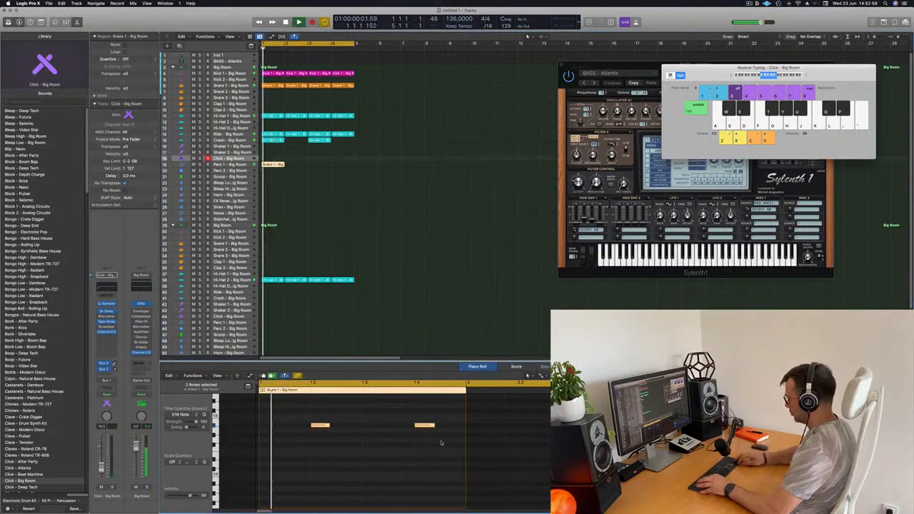
pyautogui.press('Delete')
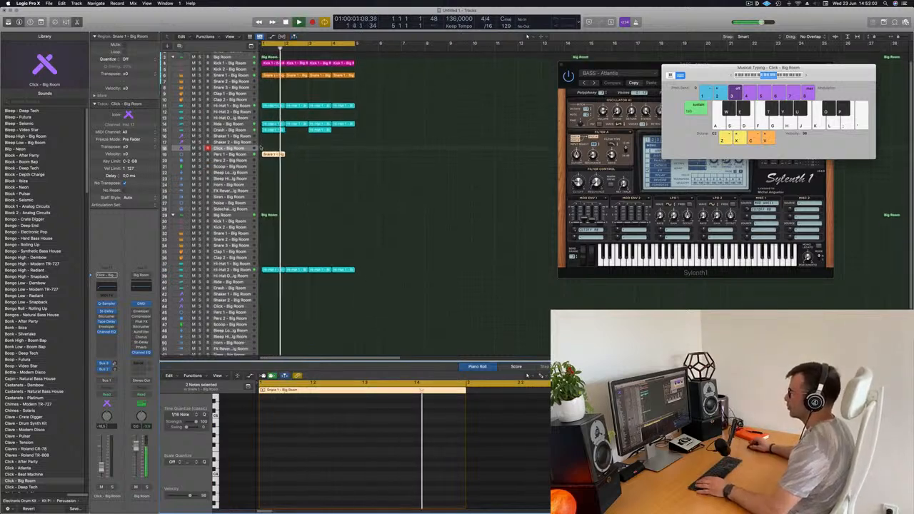
pyautogui.press('e')
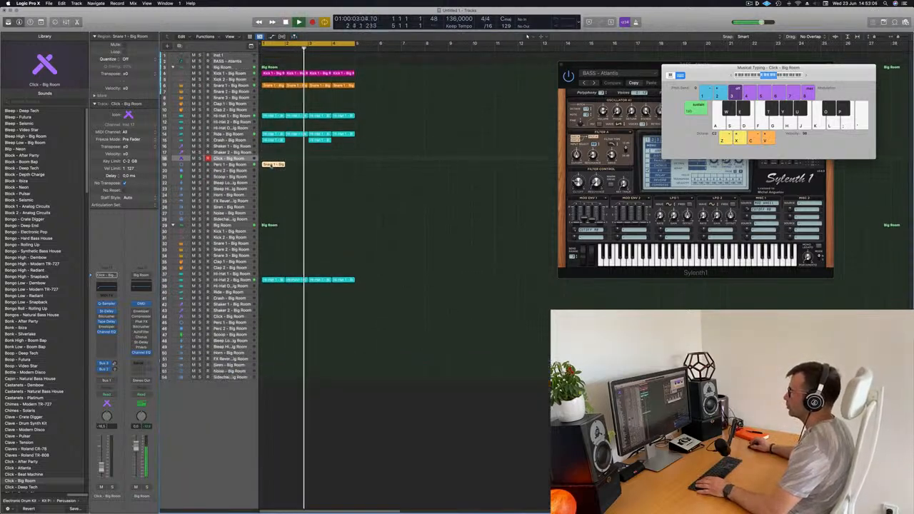
pyautogui.press('e')
pyautogui.press('super+a')
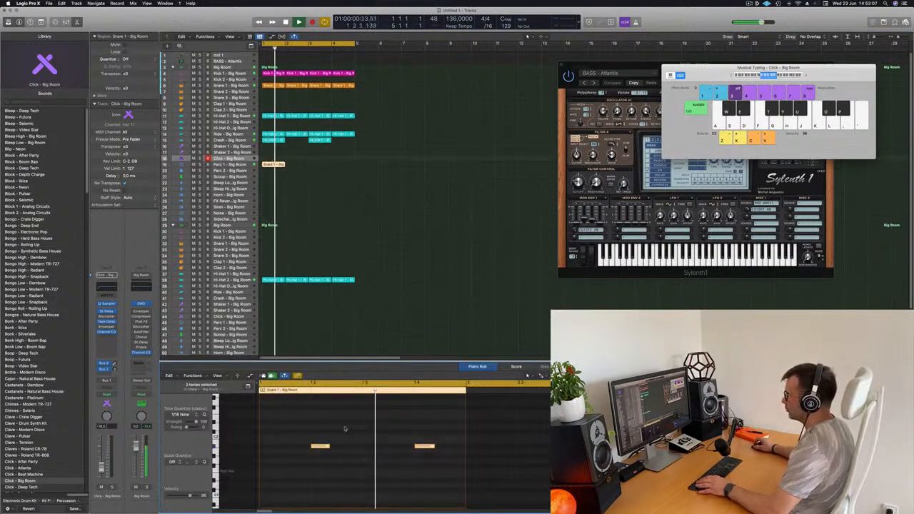
# Duplicate the two Perc 1 notes half a beat later, shift the first pair slightly later, and play the loop
pyautogui.moveTo(321, 448); pyautogui.dragTo(349, 448)
pyautogui.hscroll(-2, 362, 438)
pyautogui.press('space')
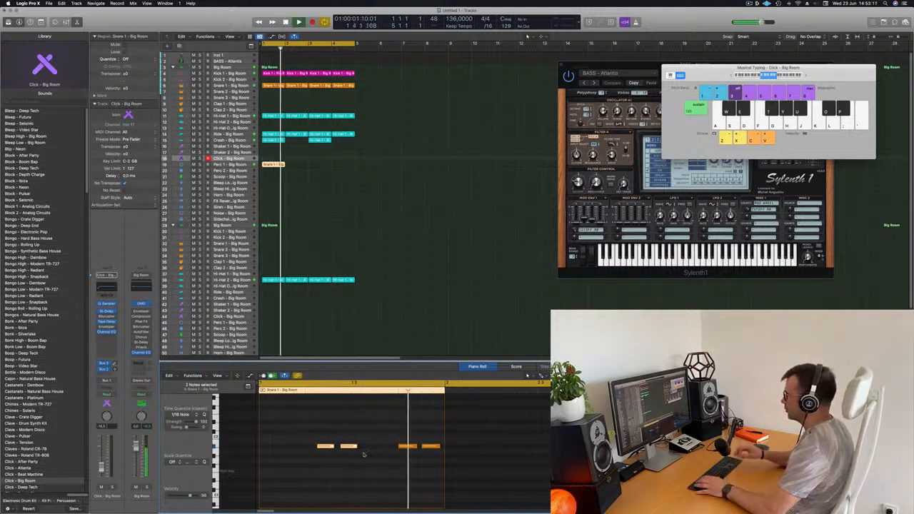
# Shift the second pair of notes in the Perc 1 region slightly later and trim the last note to the bar's end
pyautogui.moveTo(374, 438); pyautogui.dragTo(437, 459)
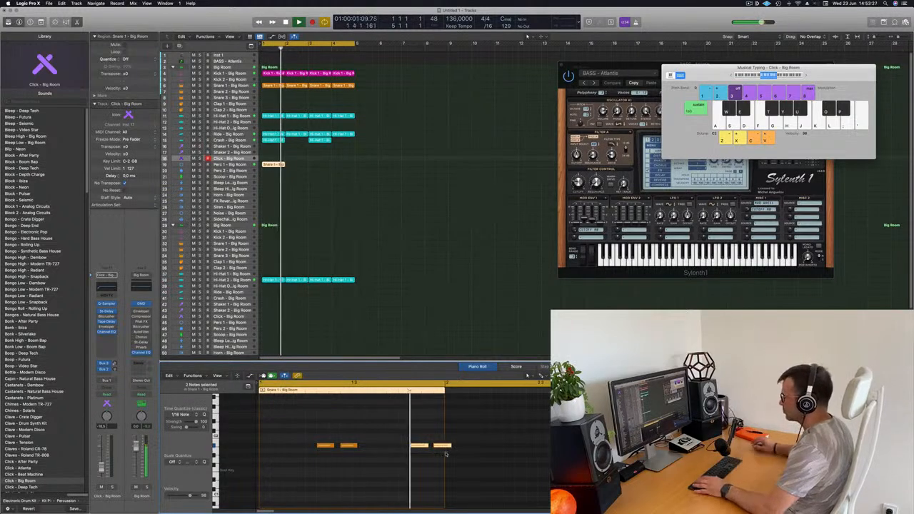
pyautogui.moveTo(450, 446); pyautogui.dragTo(447, 446)
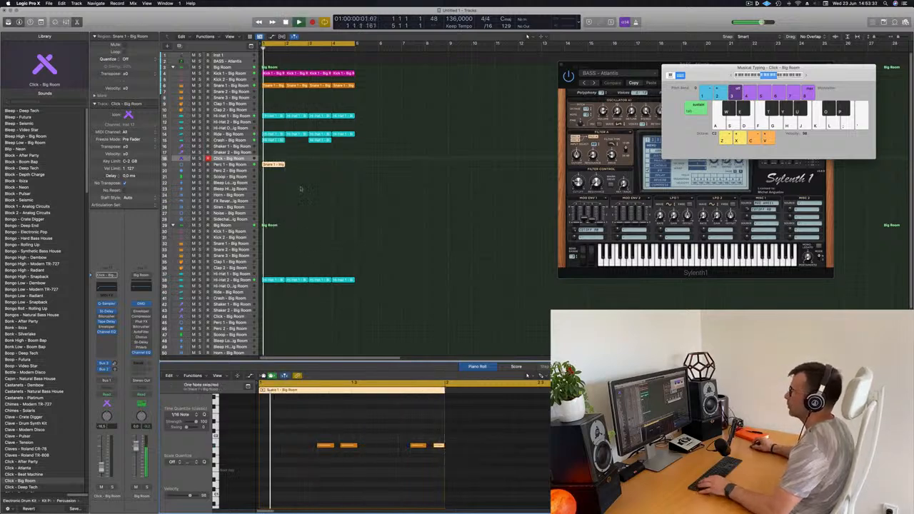
# Repeat the one-bar Perc 1 region to fill four bars, select the Perc 1 track and restart the loop
pyautogui.press('super+r')
pyautogui.press('super+r')
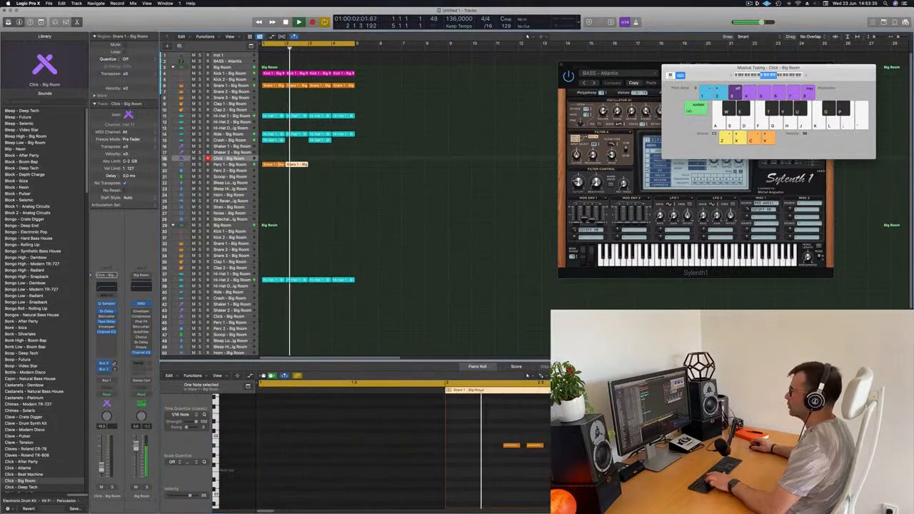
pyautogui.click(239, 164)
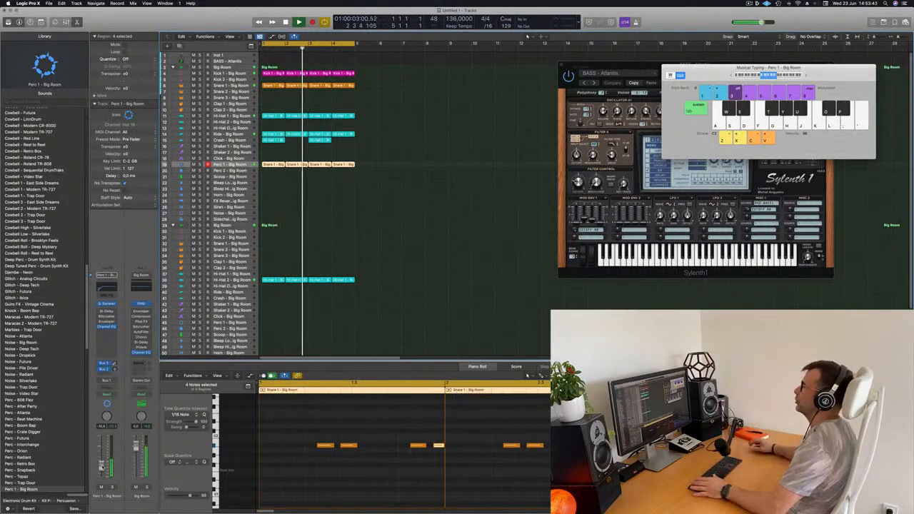
pyautogui.press('Return')
# Copy the first Perc 1 region to the Scoop track and delete its first and third notes
pyautogui.moveTo(273, 164); pyautogui.dragTo(275, 182)
pyautogui.moveTo(303, 431); pyautogui.dragTo(451, 475)
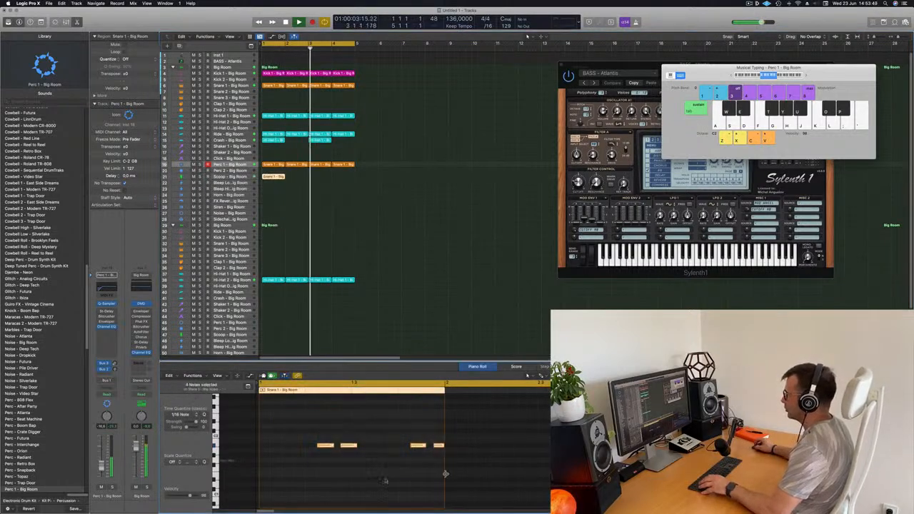
pyautogui.press('Return')
pyautogui.press('Return')
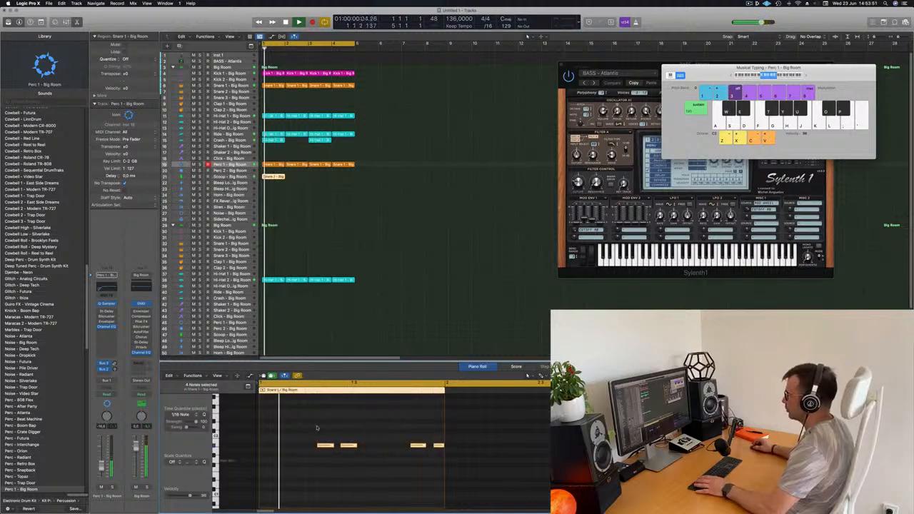
pyautogui.moveTo(306, 423); pyautogui.dragTo(323, 457)
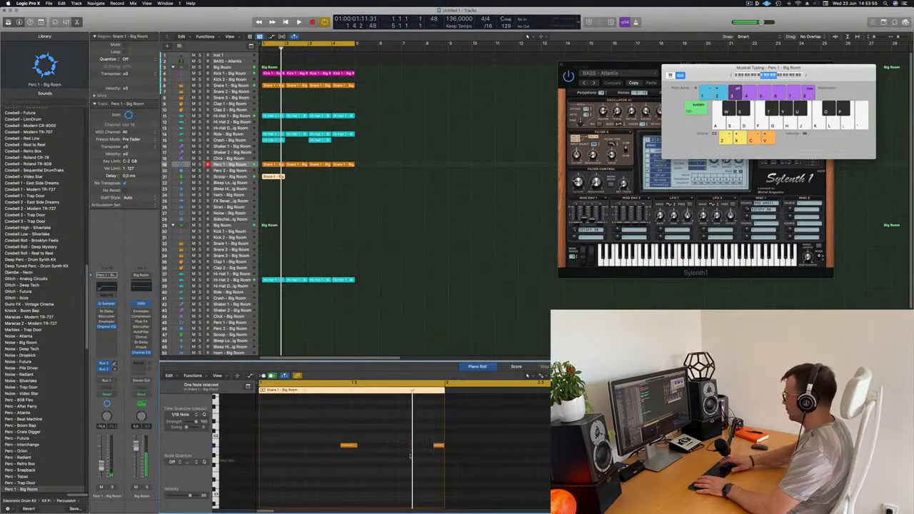
pyautogui.press('space')
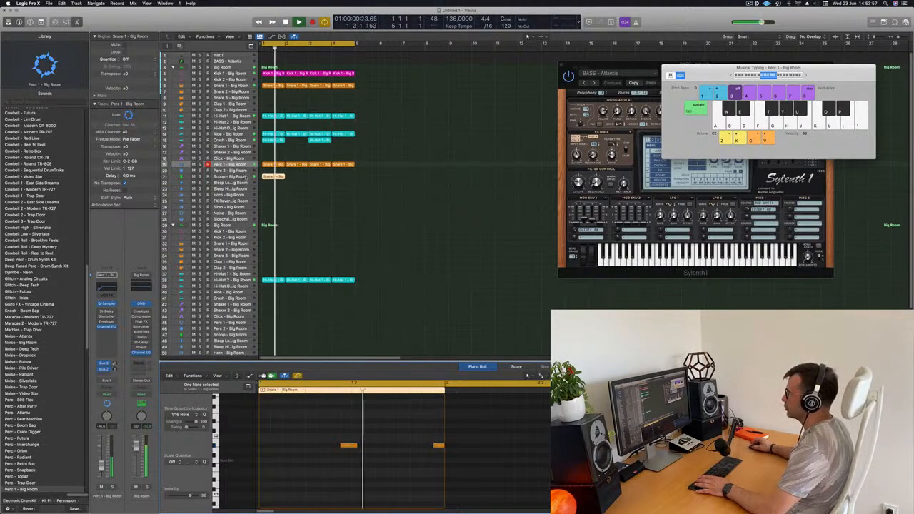
# Select the Scoop track and adjust its volume while replaying the loop
pyautogui.click(230, 177)
pyautogui.press('space')
pyautogui.press('space')
pyautogui.press('Return')
pyautogui.press('Return')
pyautogui.moveTo(102, 466); pyautogui.dragTo(102, 465)
# Try transposing the two Scoop notes down an octave and play the loop
pyautogui.press('Return')
pyautogui.moveTo(290, 418); pyautogui.dragTo(465, 488)
pyautogui.press('Return')
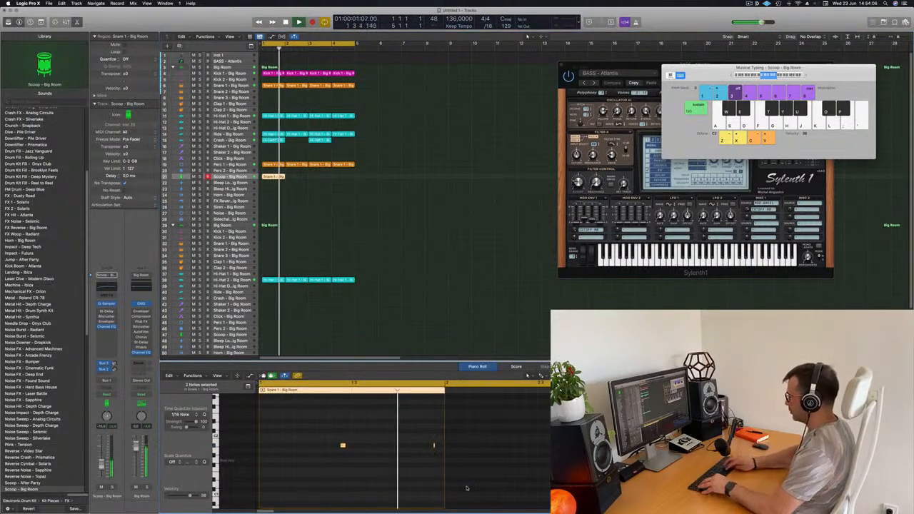
pyautogui.hotkey('shift', 'alt', 'Down')
pyautogui.press('Return')
pyautogui.press('Return')
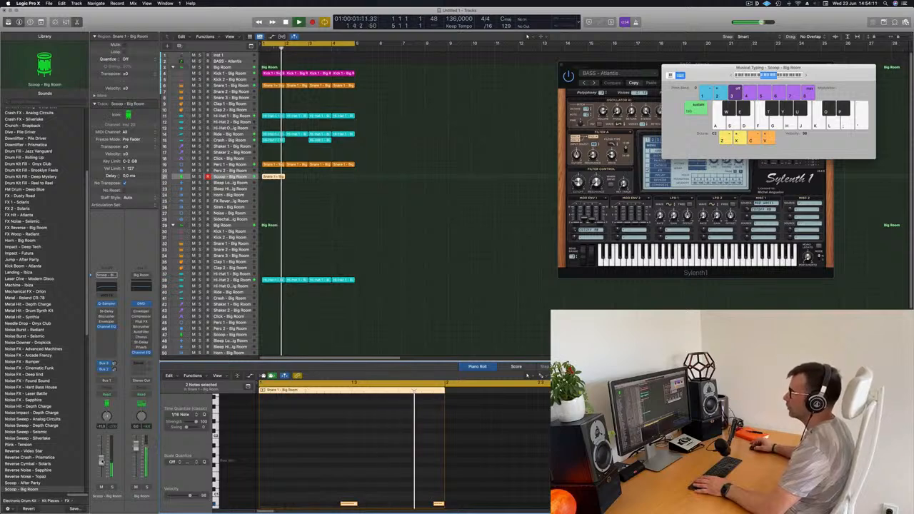
pyautogui.press('Return')
pyautogui.press('super+r')
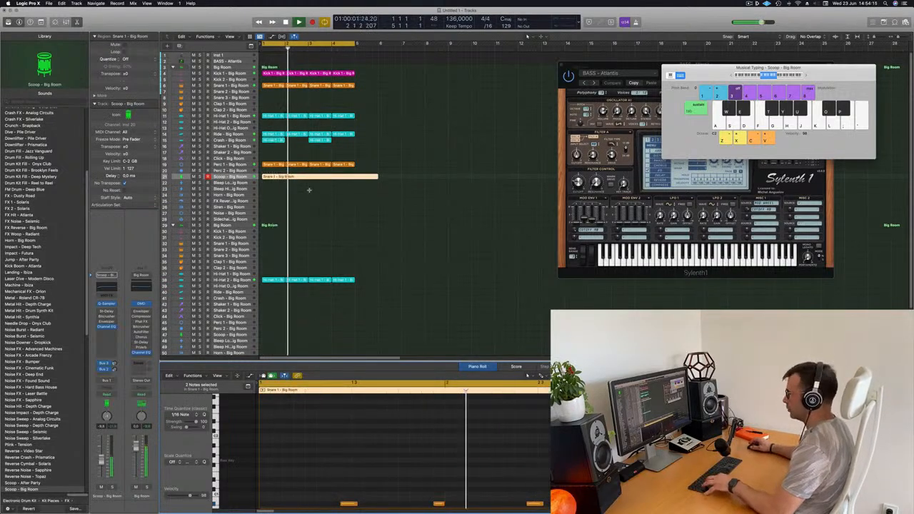
pyautogui.press('super+z')
pyautogui.press('super+z')
pyautogui.click(293, 189)
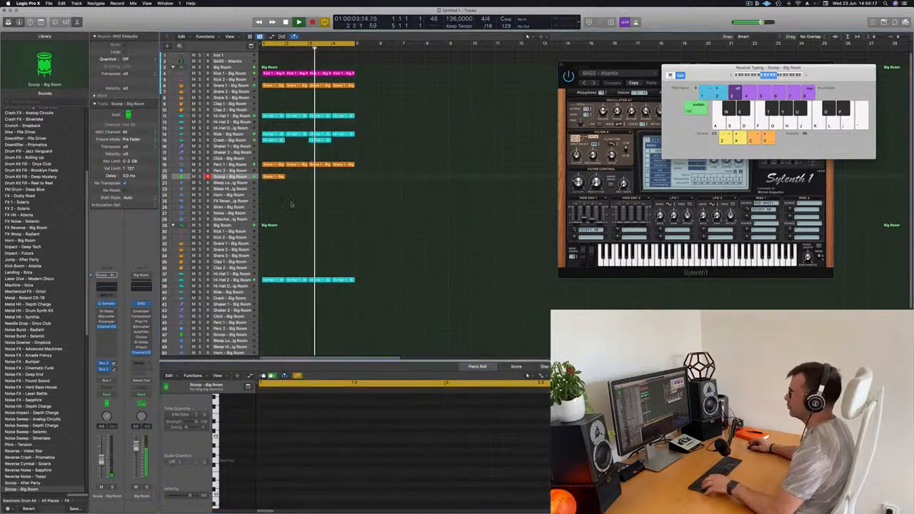
# Select the Scoop region, transpose its two notes down an octave and restart playback
pyautogui.click(274, 176)
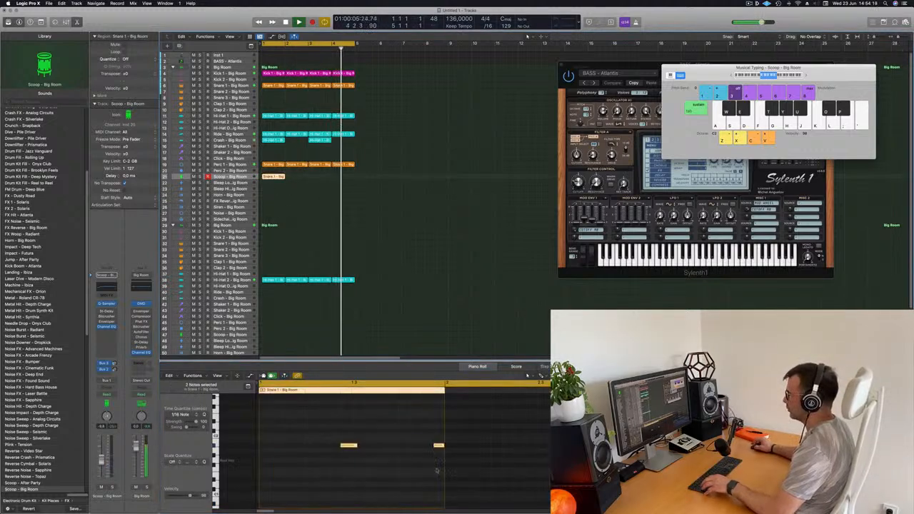
pyautogui.hotkey('shift', 'alt', 'Down')
pyautogui.press('space')
pyautogui.press('space')
pyautogui.press('super+r')
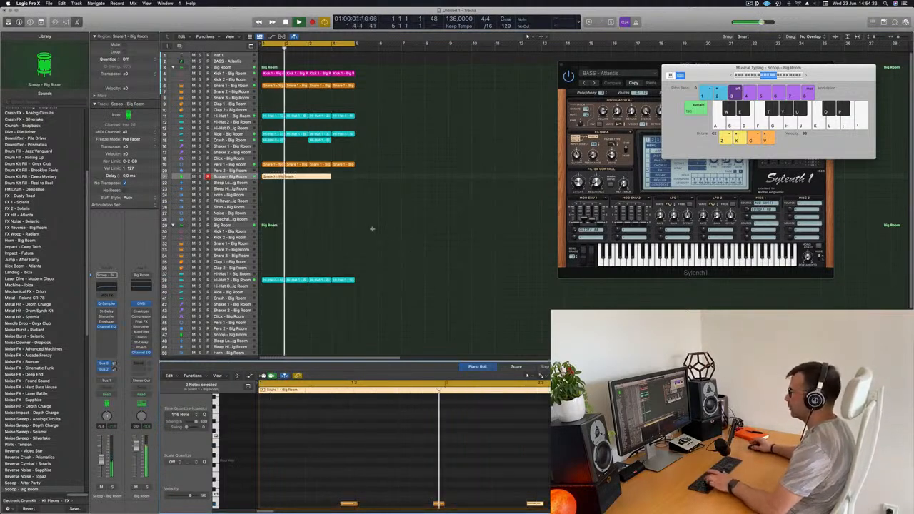
pyautogui.press('super+z')
pyautogui.click(284, 190)
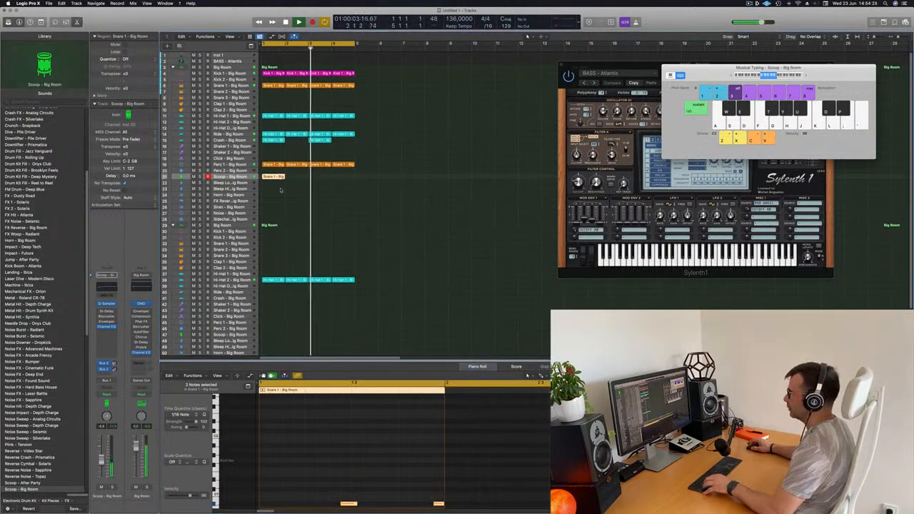
# Repeat the one-bar Scoop region to fill four bars and listen to it in the loop
pyautogui.click(278, 178)
pyautogui.press('super+r')
pyautogui.press('super+r')
pyautogui.press('super+r')
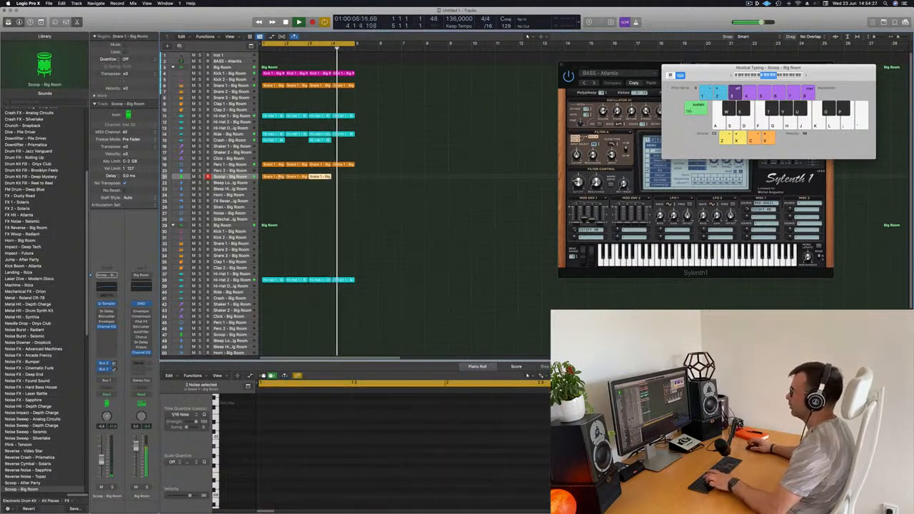
pyautogui.click(230, 176)
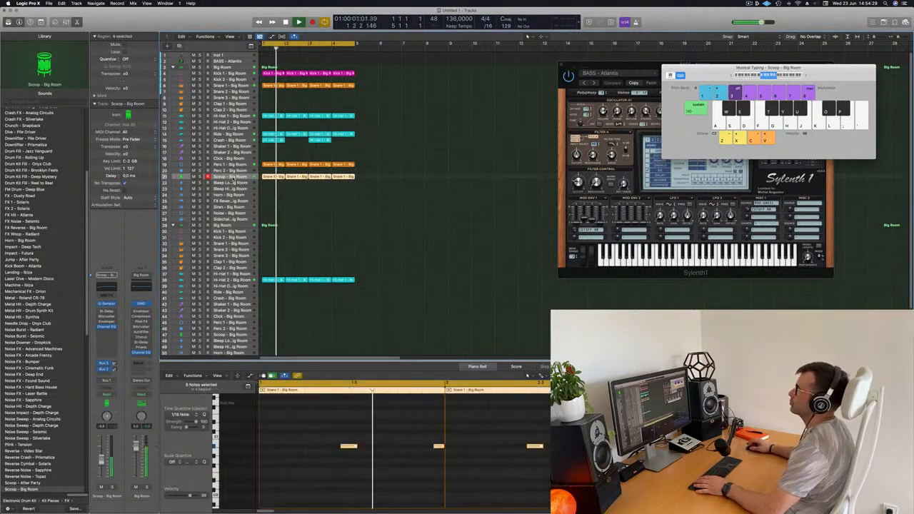
pyautogui.click(287, 205)
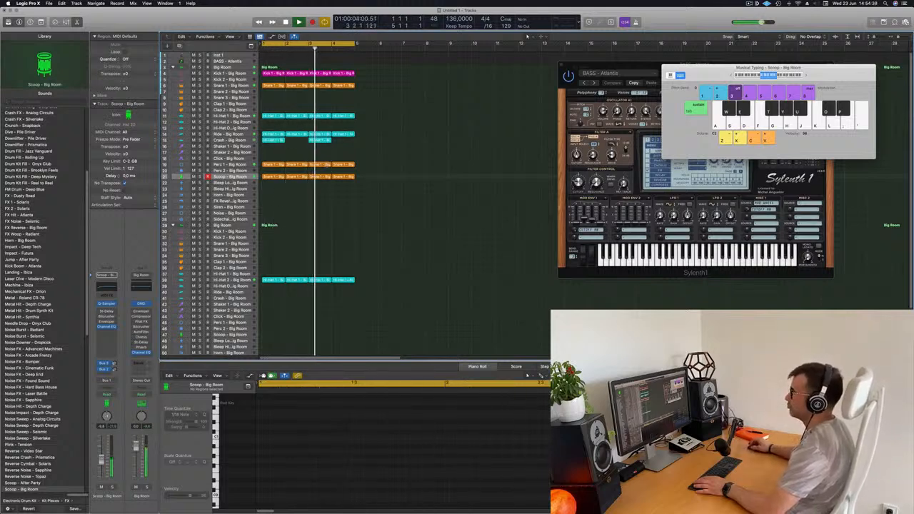
# Copy the first Perc 1 region to the Perc 2 track and shift its four notes one beat earlier
pyautogui.click(266, 164)
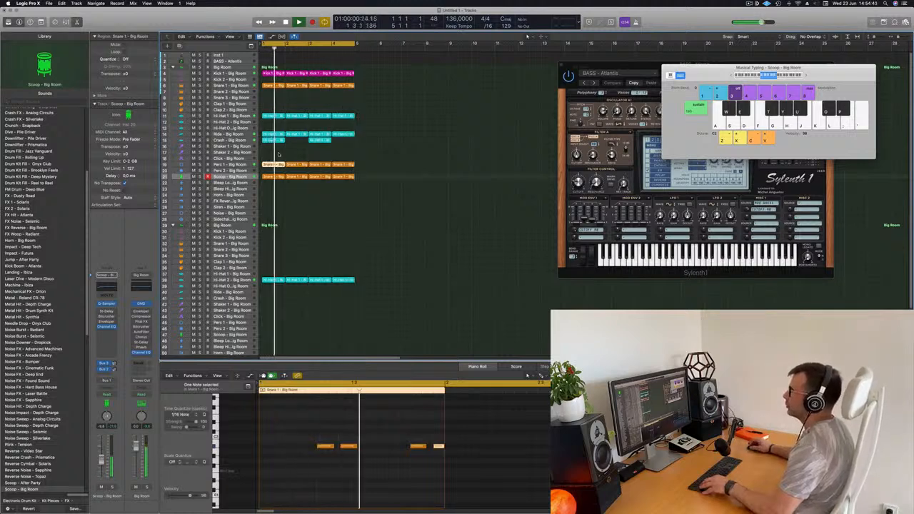
pyautogui.moveTo(274, 165); pyautogui.dragTo(277, 172)
pyautogui.moveTo(317, 439); pyautogui.dragTo(477, 466)
pyautogui.hotkey('alt', 'Left')
pyautogui.hotkey('alt', 'Left')
pyautogui.hotkey('alt', 'Left')
pyautogui.hotkey('alt', 'Left')
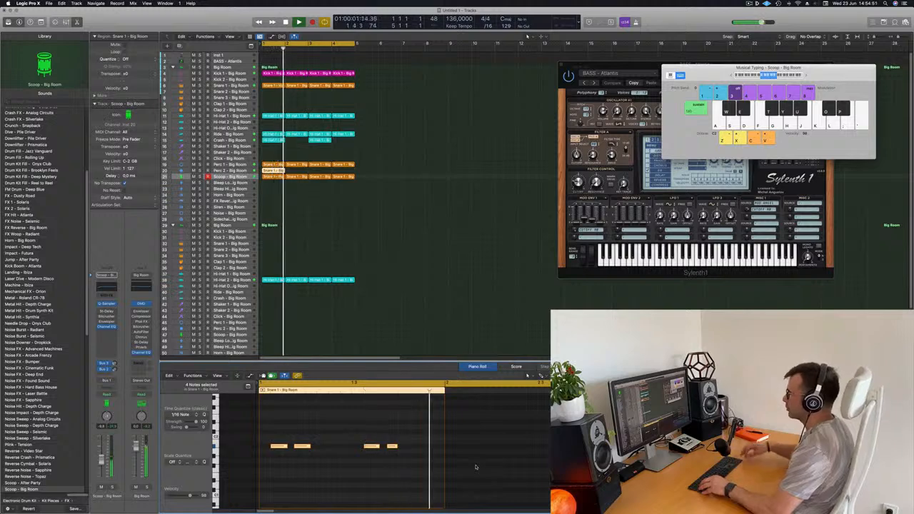
# Duplicate the four notes of the Perc 2 region about one beat later and select the Perc 2 track
pyautogui.moveTo(273, 448); pyautogui.dragTo(324, 449)
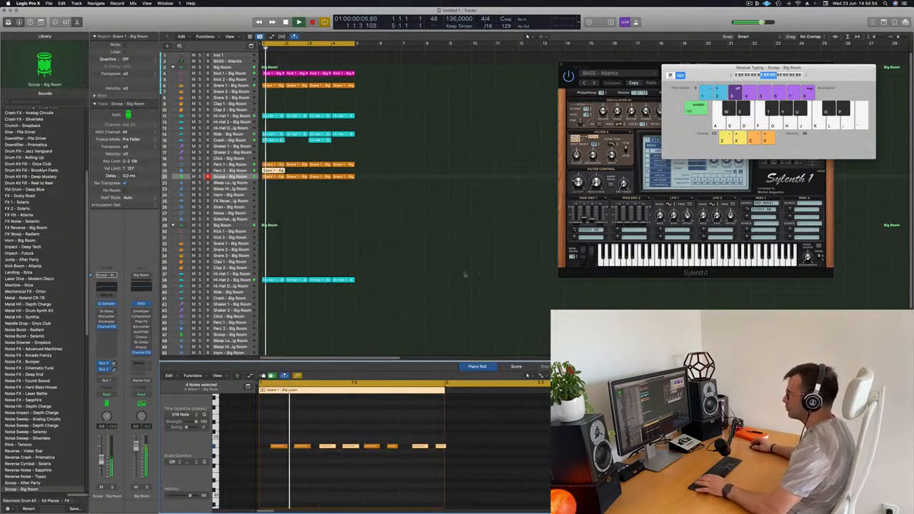
pyautogui.scroll(-2, 441, 275)
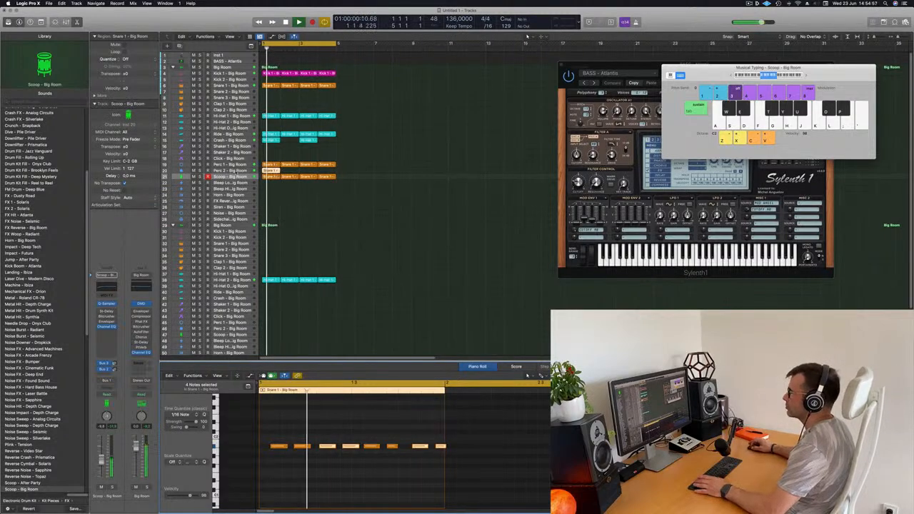
pyautogui.press('Up')
# Select all eight Perc 2 notes and transpose them upward while the loop plays
pyautogui.moveTo(266, 421); pyautogui.dragTo(519, 485)
pyautogui.press('space')
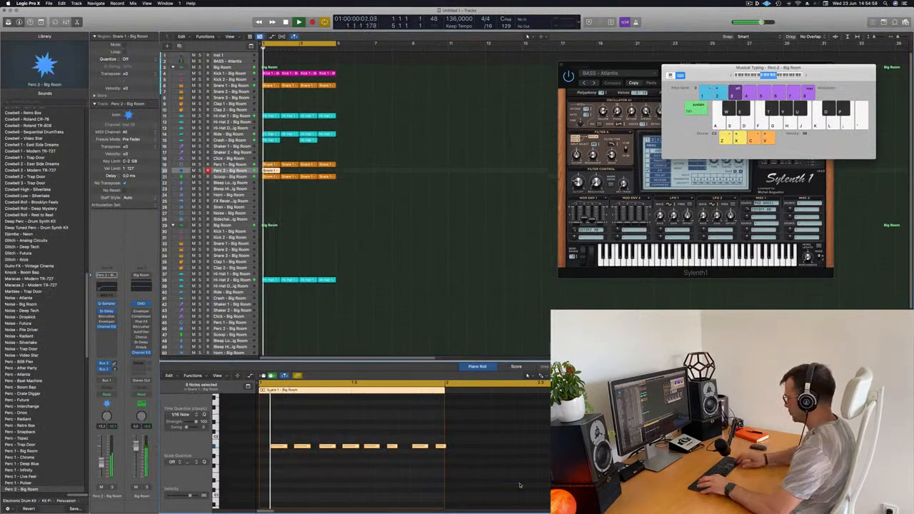
pyautogui.scroll(-3, 520, 483)
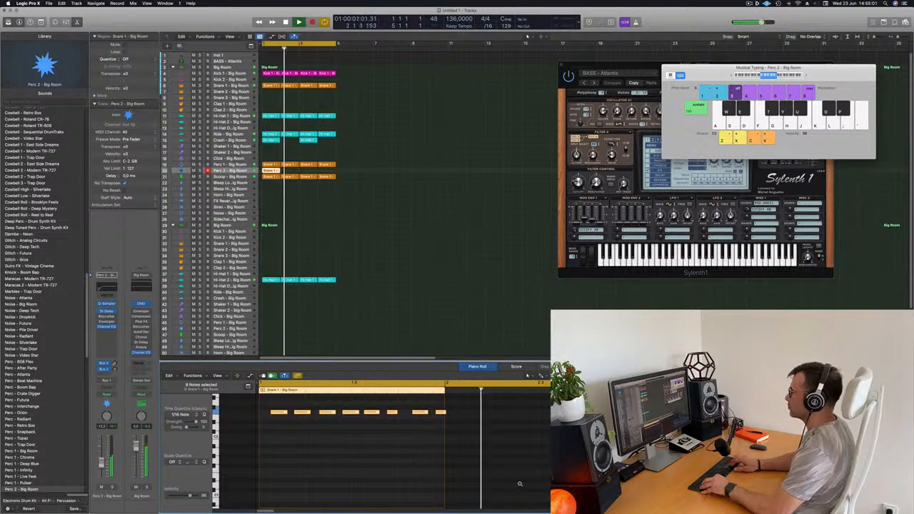
pyautogui.scroll(-1, 520, 483)
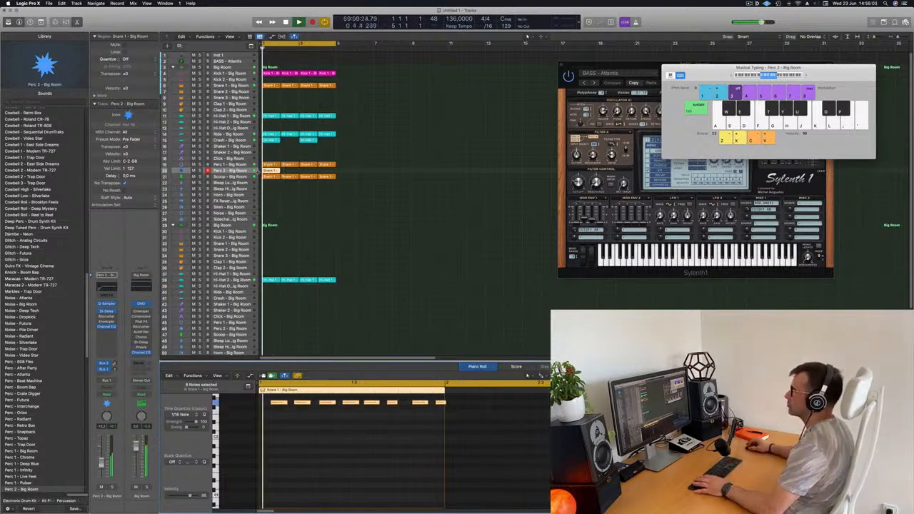
# Delete the second, fourth and fifth of the eight Perc 2 notes and transpose the remaining notes down an octave
pyautogui.scroll(4, 312, 444)
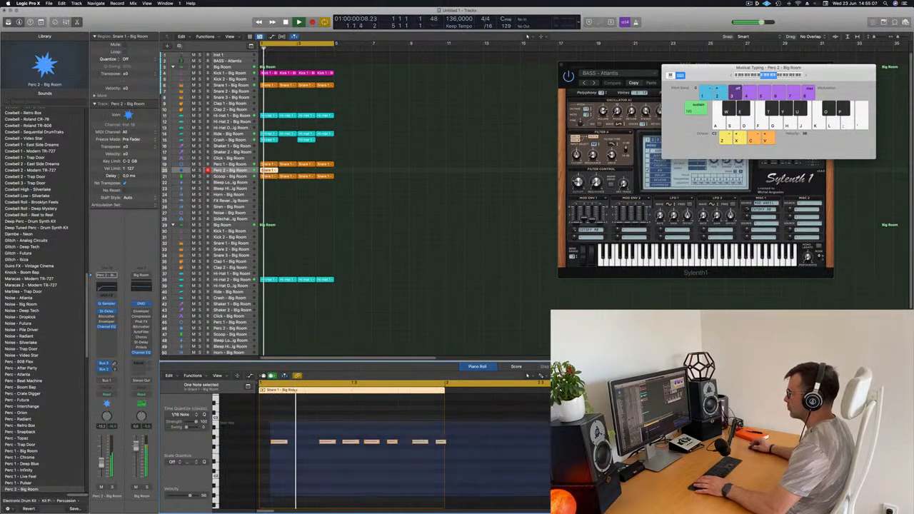
pyautogui.scroll(6, 350, 450)
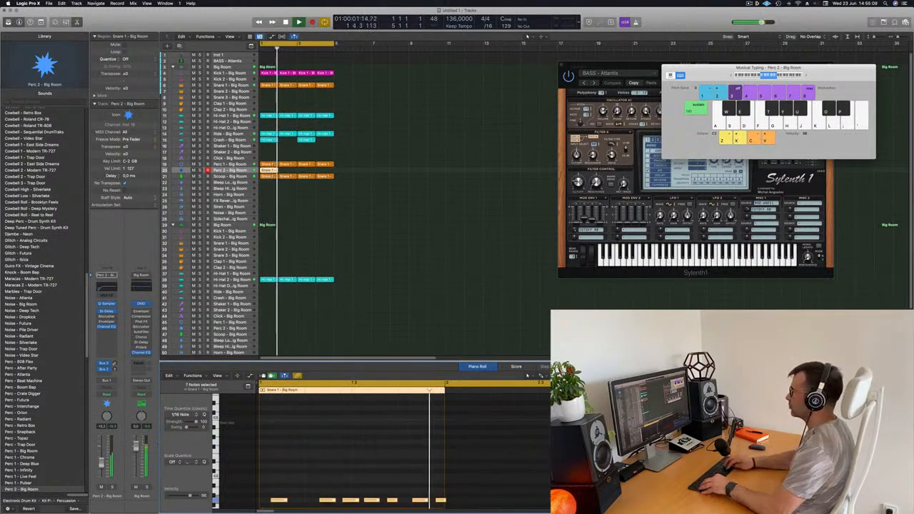
pyautogui.click(406, 466)
pyautogui.scroll(-4, 404, 463)
pyautogui.press('space')
pyautogui.press('space')
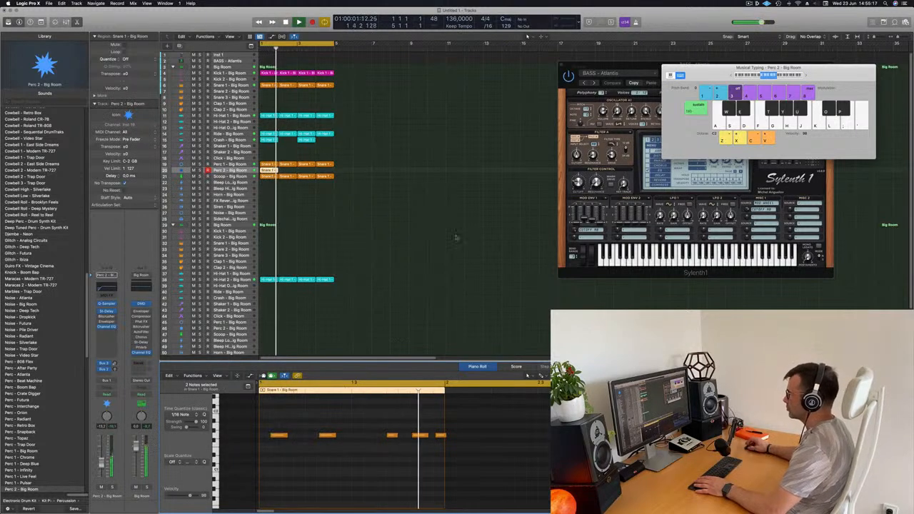
# Repeat the one-bar Perc 2 region to fill four bars and select the Perc 2 track
pyautogui.moveTo(299, 172); pyautogui.dragTo(261, 170)
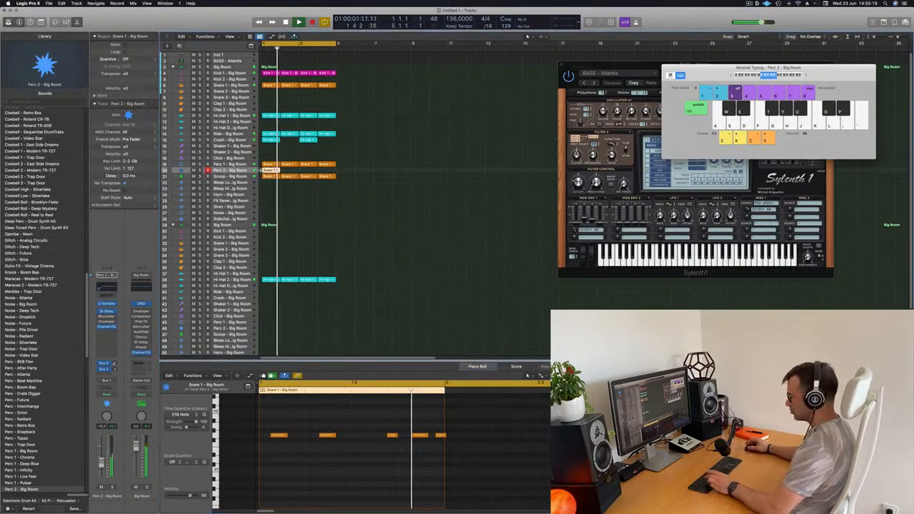
pyautogui.press('super+r')
pyautogui.press('super+r')
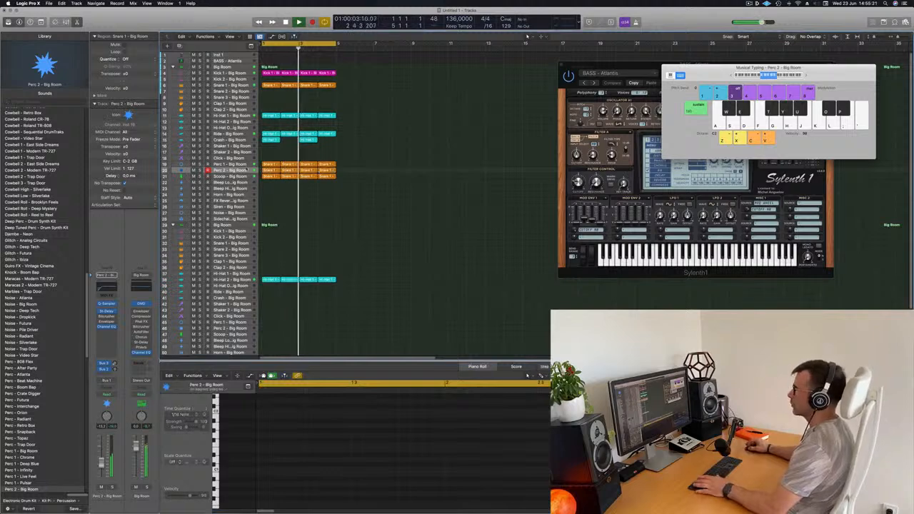
pyautogui.click(244, 170)
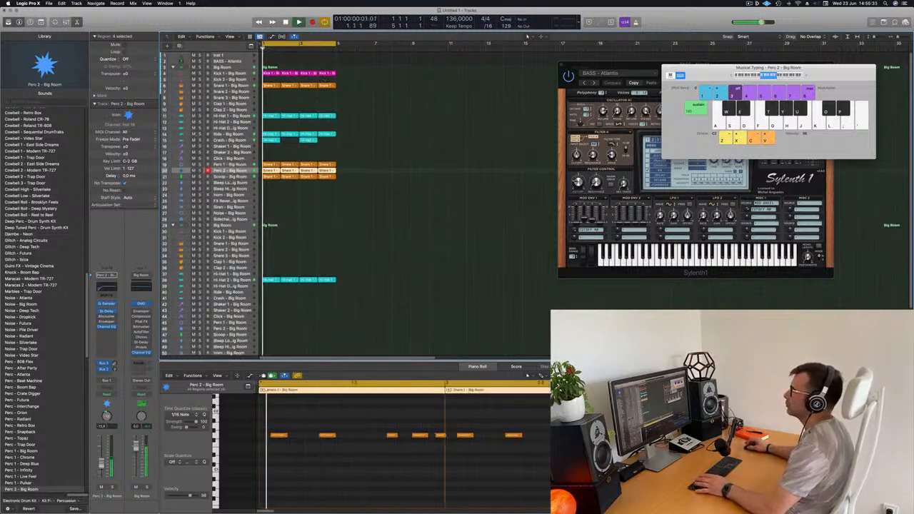
# Copy the first Snare 1 region to the Clap 1 track and transpose its two notes to try another pitch
pyautogui.click(272, 85)
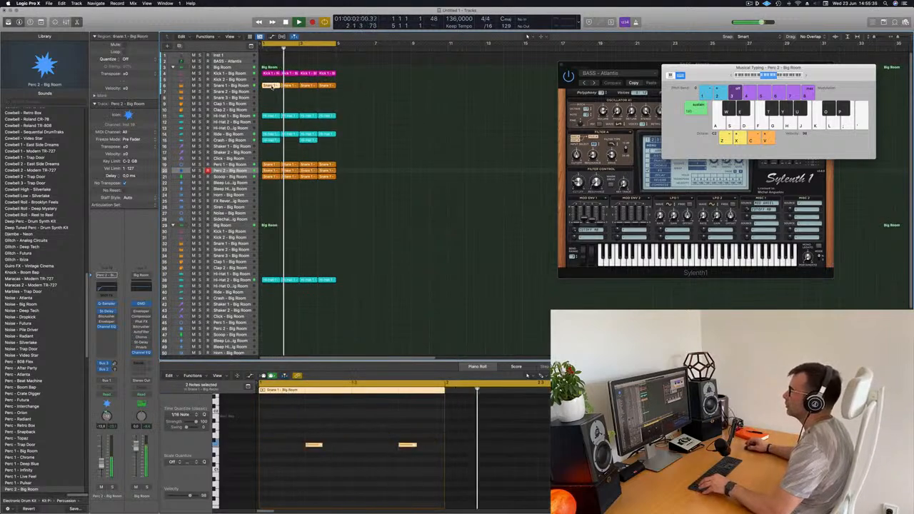
pyautogui.moveTo(272, 85); pyautogui.dragTo(272, 113)
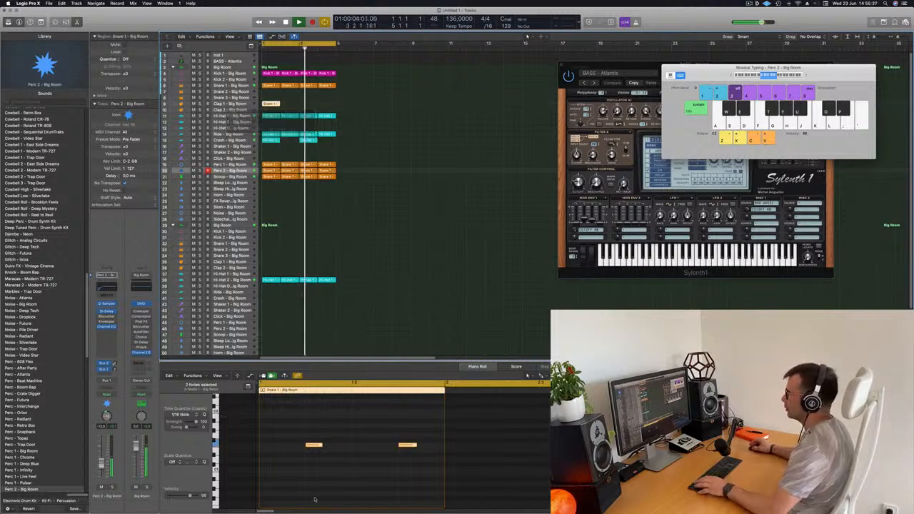
pyautogui.moveTo(287, 437); pyautogui.dragTo(432, 476)
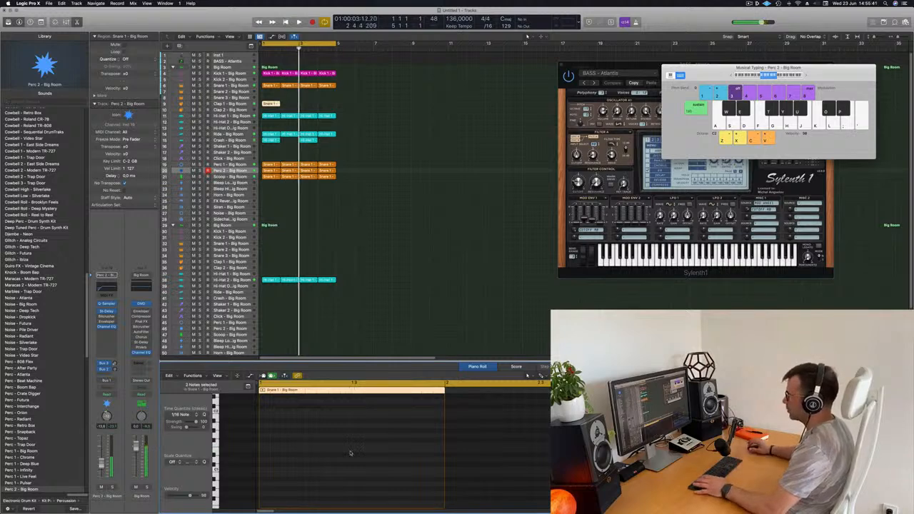
pyautogui.scroll(5, 390, 475)
pyautogui.scroll(-2, 377, 471)
pyautogui.scroll(2, 360, 460)
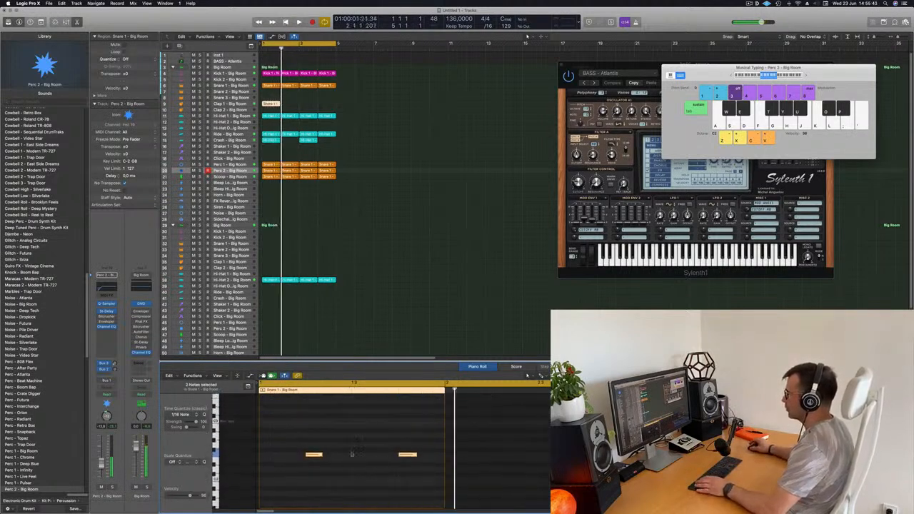
# Shift the two Clap 1 notes later in the bar, placing them close together near its end
pyautogui.moveTo(306, 452); pyautogui.dragTo(411, 483)
pyautogui.hotkey('alt', 'Right')
pyautogui.hotkey('alt', 'Right')
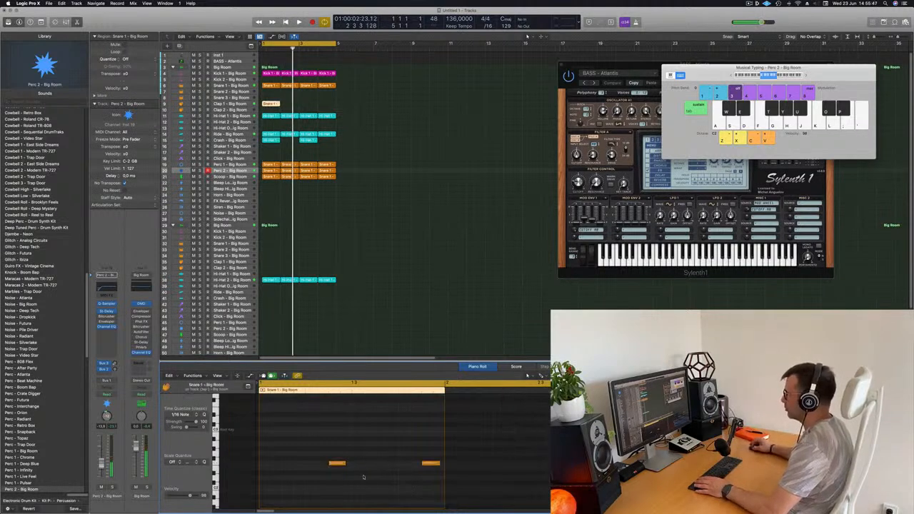
pyautogui.moveTo(316, 431); pyautogui.dragTo(364, 476)
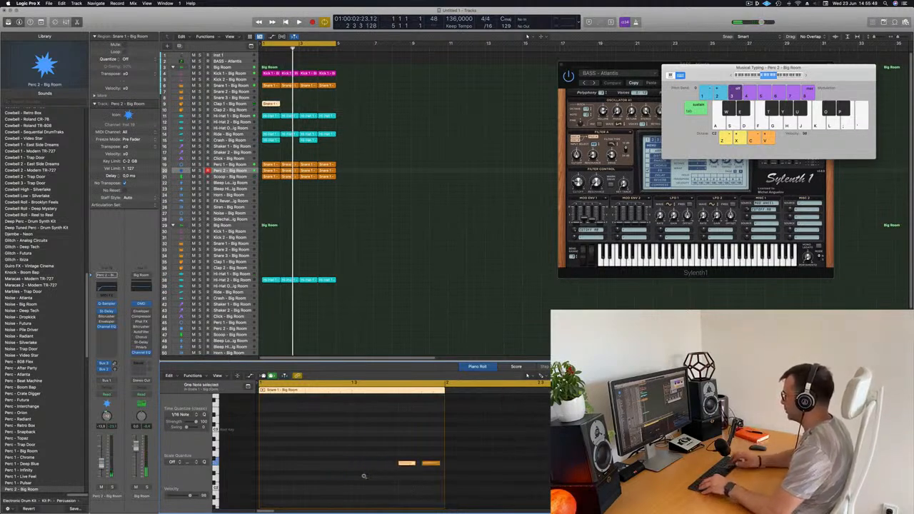
pyautogui.press('space')
# Transpose both Clap 1 notes up an octave and audition them with the loop
pyautogui.moveTo(387, 445); pyautogui.dragTo(448, 489)
pyautogui.press('space')
pyautogui.press('space')
pyautogui.hotkey('alt', 'shift', 'Up')
pyautogui.press('space')
pyautogui.press('space')
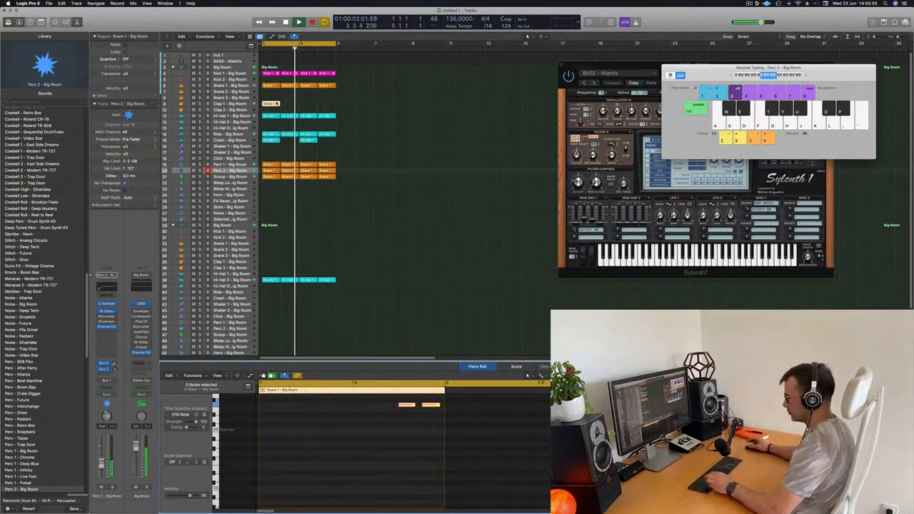
pyautogui.press('super+r')
# Repeat the one-bar Clap 1 region three times to fill four bars
pyautogui.press('super+r')
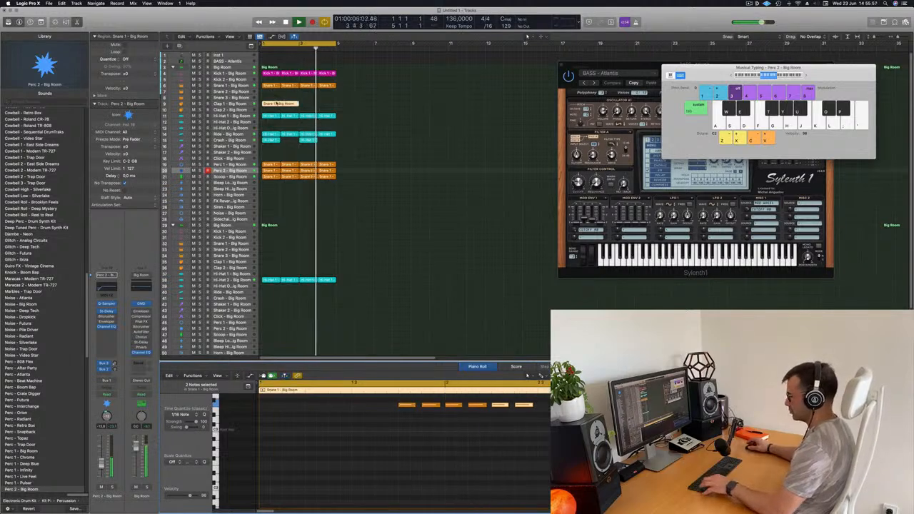
pyautogui.press('super+z')
pyautogui.press('super+z')
pyautogui.moveTo(291, 103); pyautogui.dragTo(256, 109)
pyautogui.press('super+r')
pyautogui.press('super+r')
pyautogui.press('super+r')
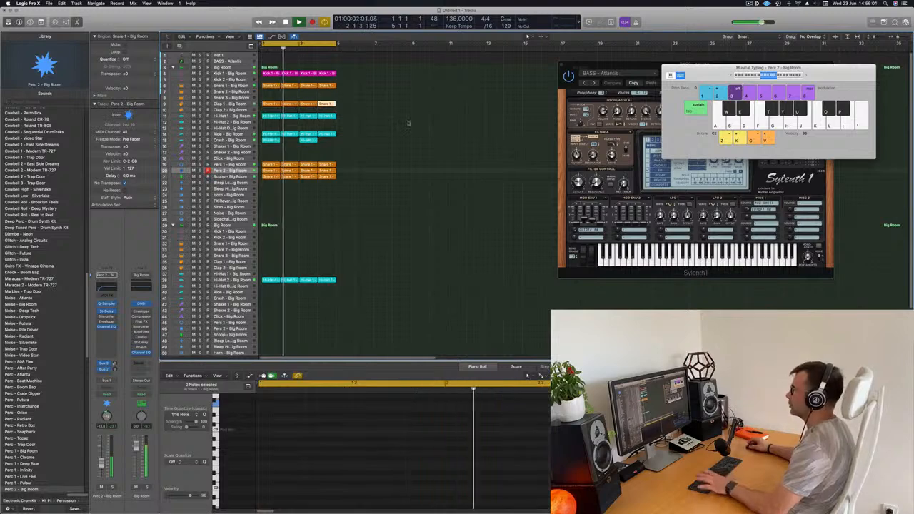
# Select the Clap 1 track and lower its volume slightly while the loop plays
pyautogui.click(412, 122)
pyautogui.click(276, 104)
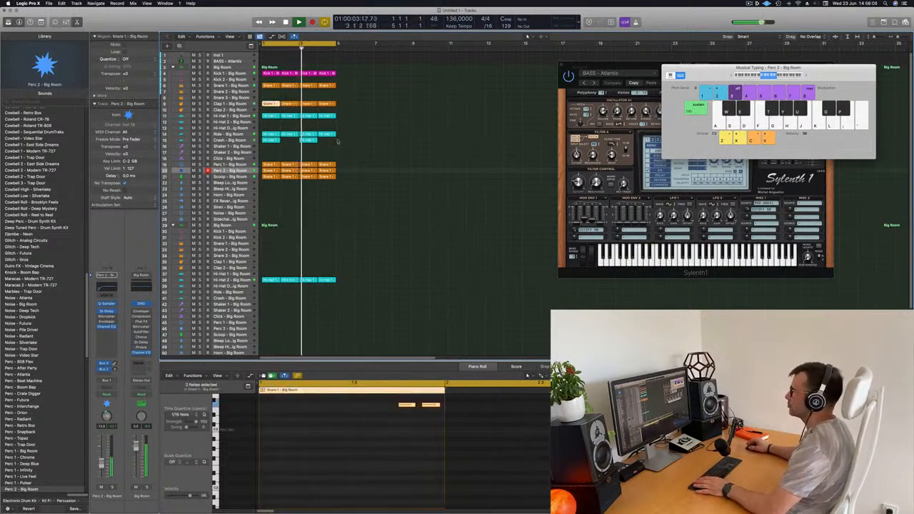
pyautogui.click(228, 105)
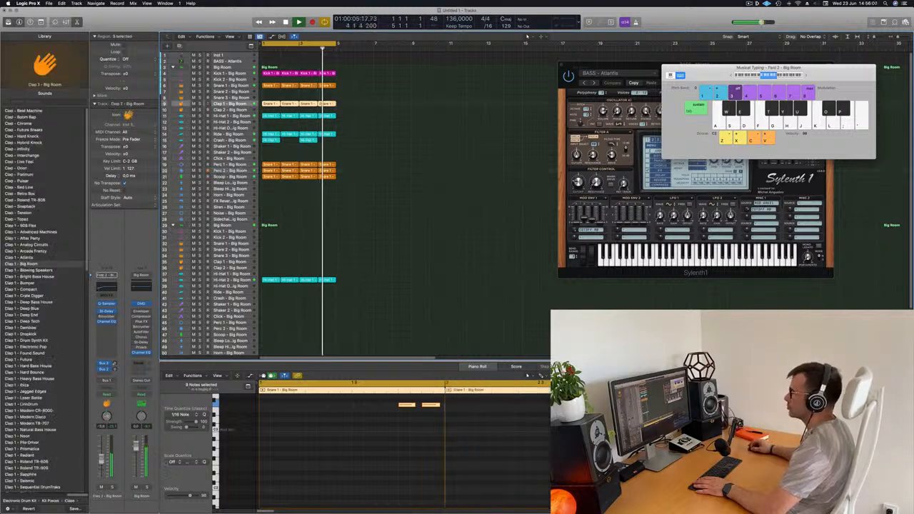
pyautogui.moveTo(102, 462); pyautogui.dragTo(103, 465)
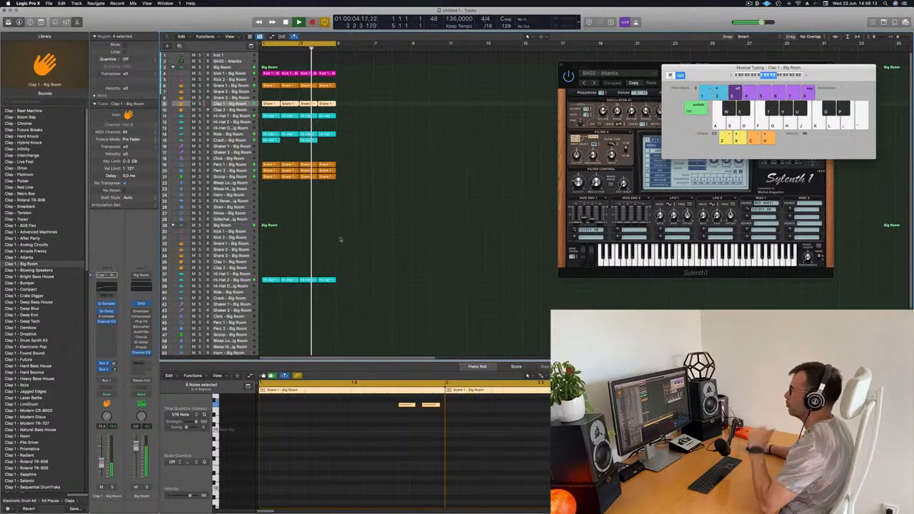
# Select all regions, then color and name them by their tracks
pyautogui.scroll(-3, 341, 237)
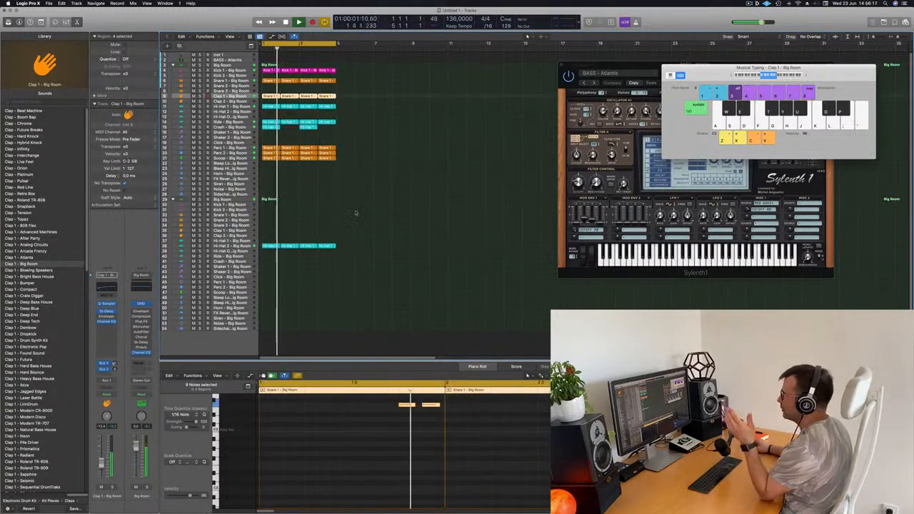
pyautogui.press('super+a')
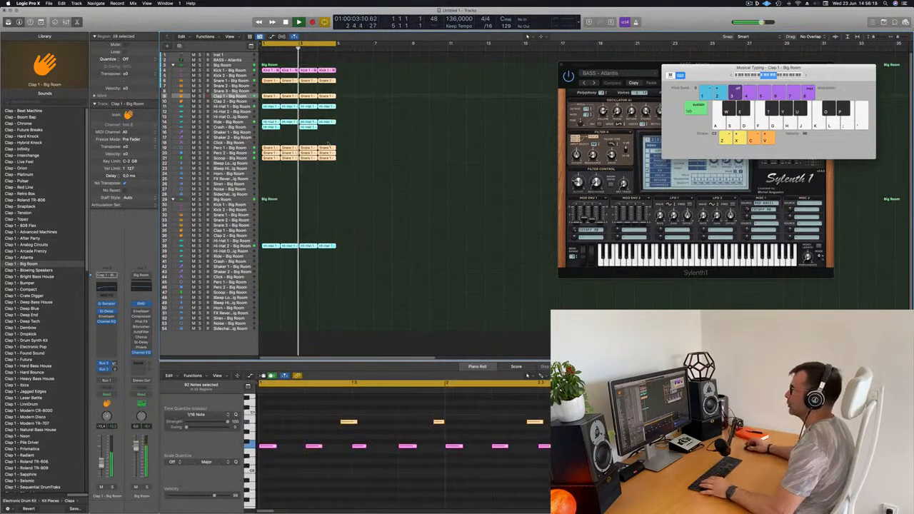
pyautogui.rightClick(330, 148)
pyautogui.click(334, 149)
pyautogui.rightClick(327, 148)
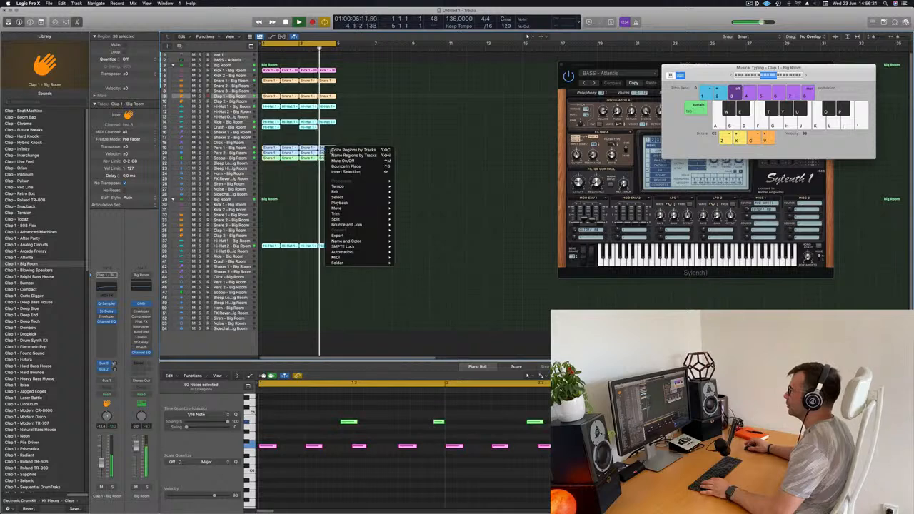
pyautogui.click(367, 154)
pyautogui.click(378, 149)
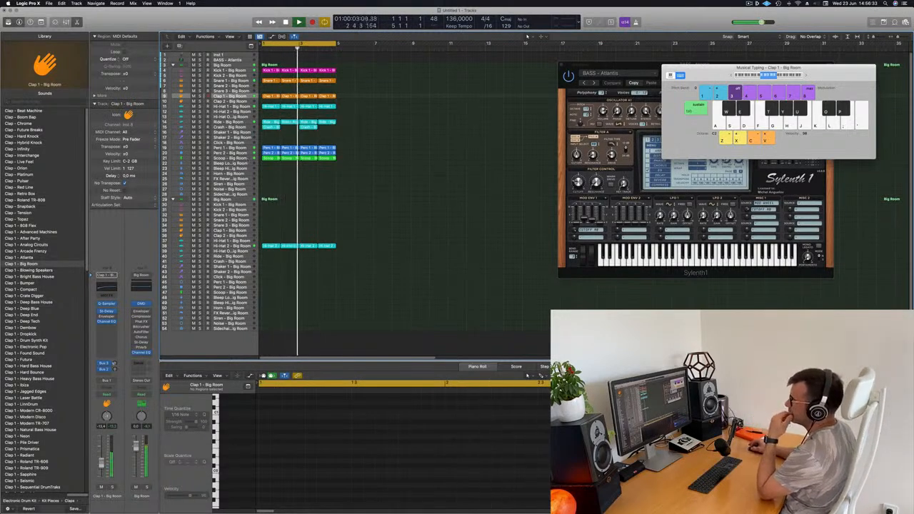
# Review the Hi-Hat 2, BASS - Atlantis, Scoop, Perc 1 and Ride tracks while listening to the loop
pyautogui.click(232, 245)
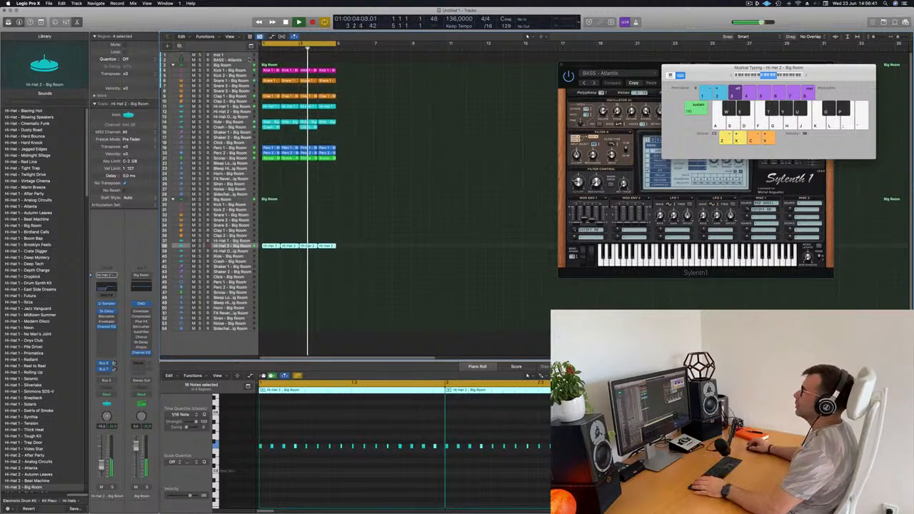
pyautogui.click(230, 60)
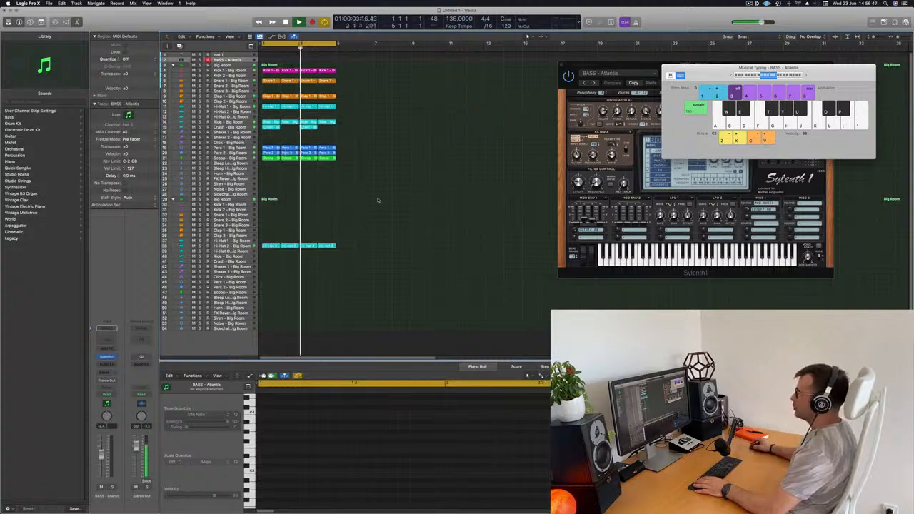
pyautogui.press('space')
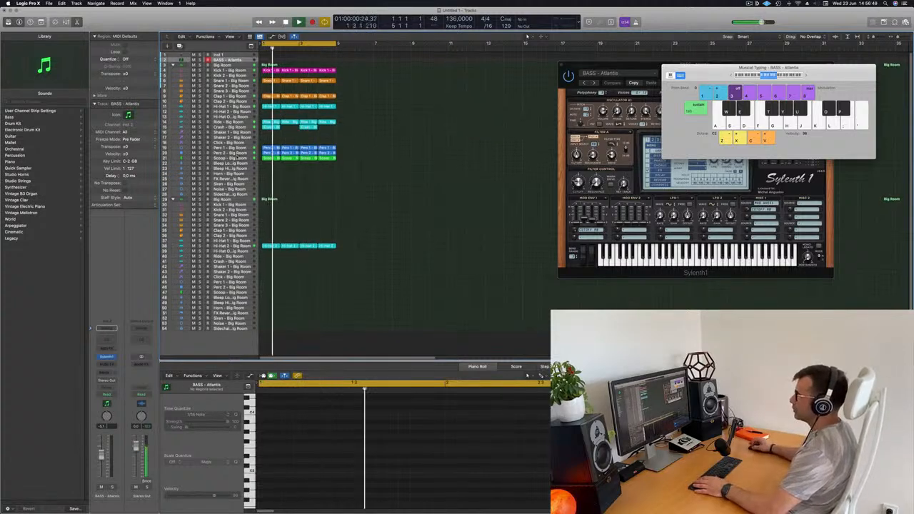
pyautogui.click(237, 158)
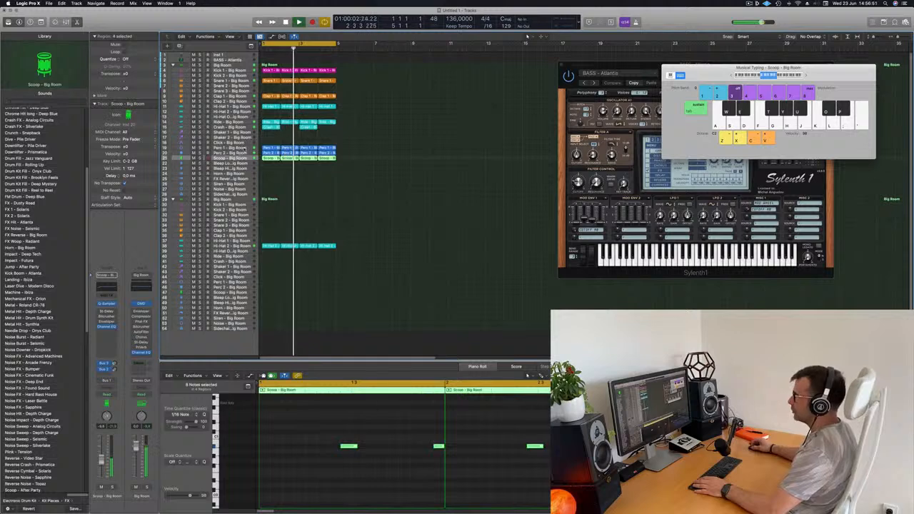
pyautogui.click(237, 147)
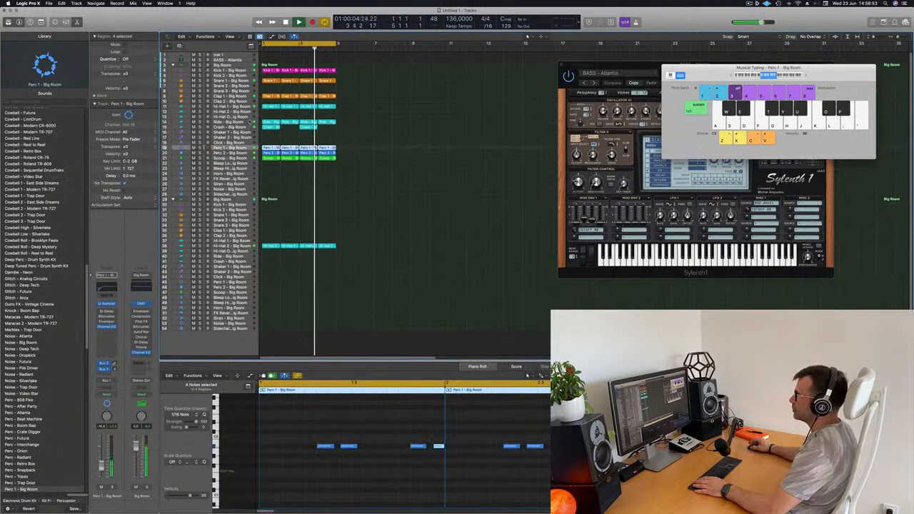
pyautogui.click(249, 122)
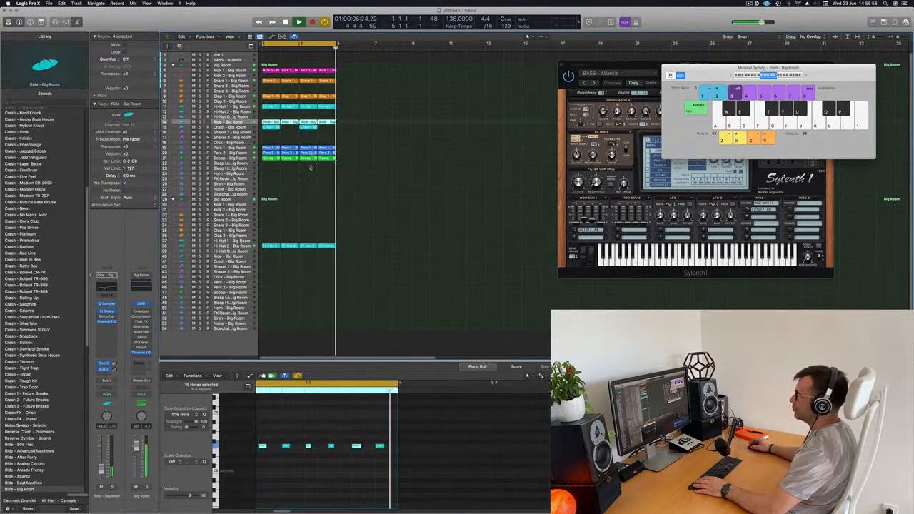
# Move the first-bar Ride region to the BASS - Atlantis track and select that track
pyautogui.click(273, 122)
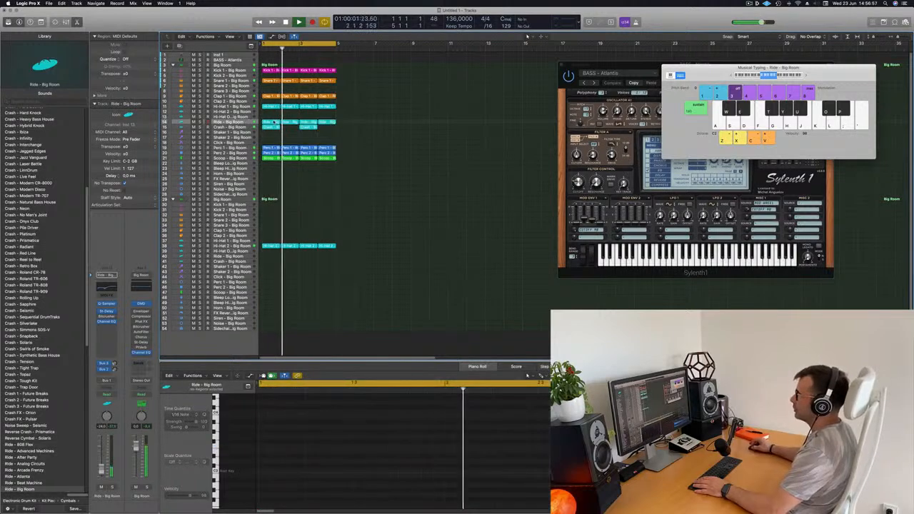
pyautogui.moveTo(274, 123); pyautogui.dragTo(275, 65)
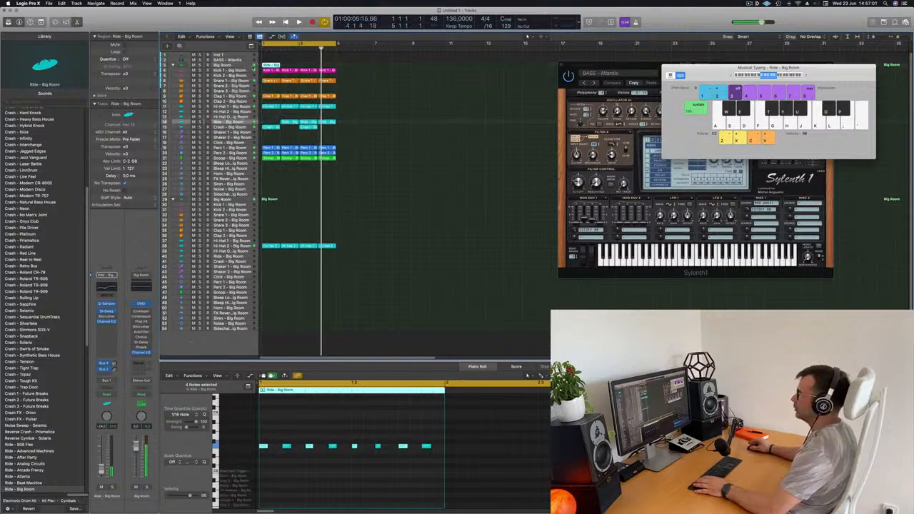
pyautogui.click(234, 66)
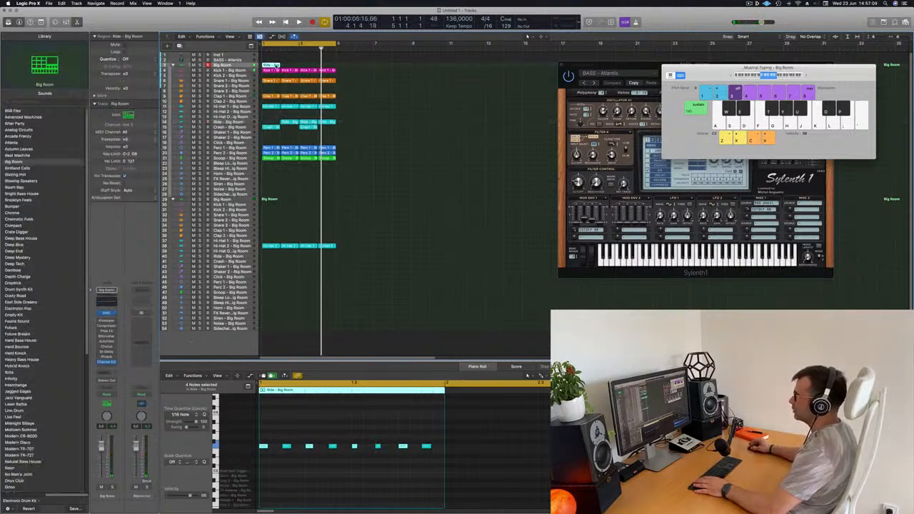
pyautogui.moveTo(276, 65); pyautogui.dragTo(276, 60)
pyautogui.click(234, 60)
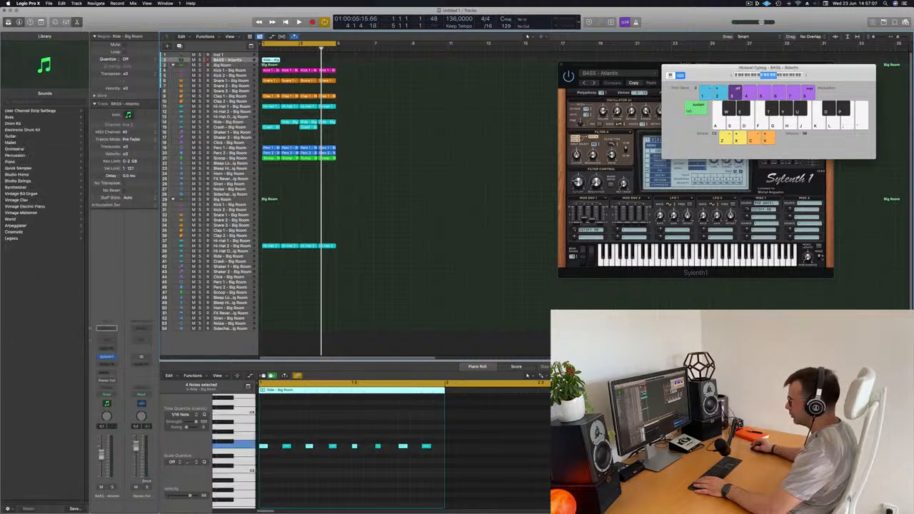
# Play the bass pattern and transpose its eight notes down an octave
pyautogui.click(311, 473)
pyautogui.press('space')
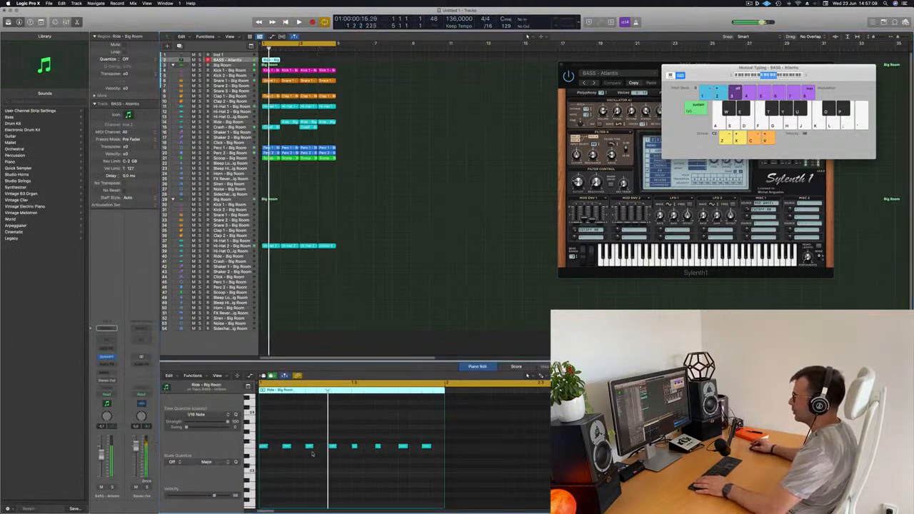
pyautogui.scroll(5, 342, 458)
pyautogui.hscroll(-3, 346, 460)
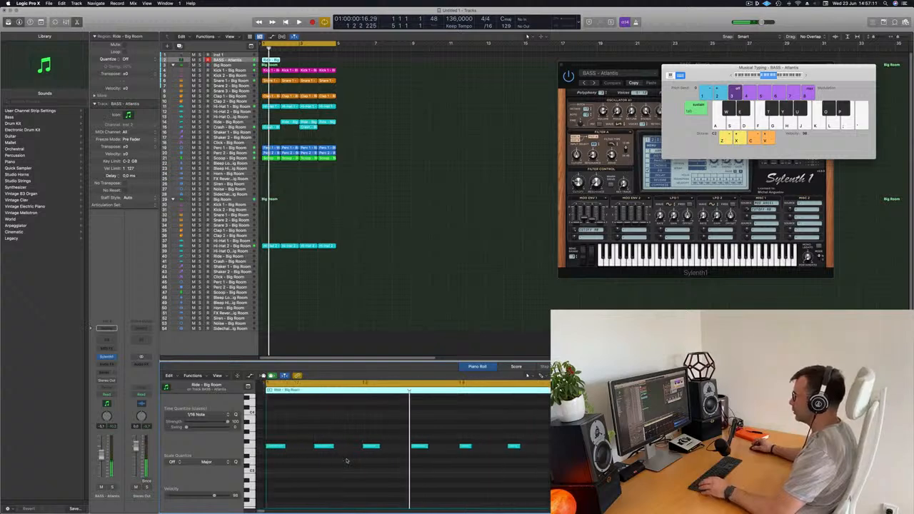
pyautogui.scroll(4, 346, 460)
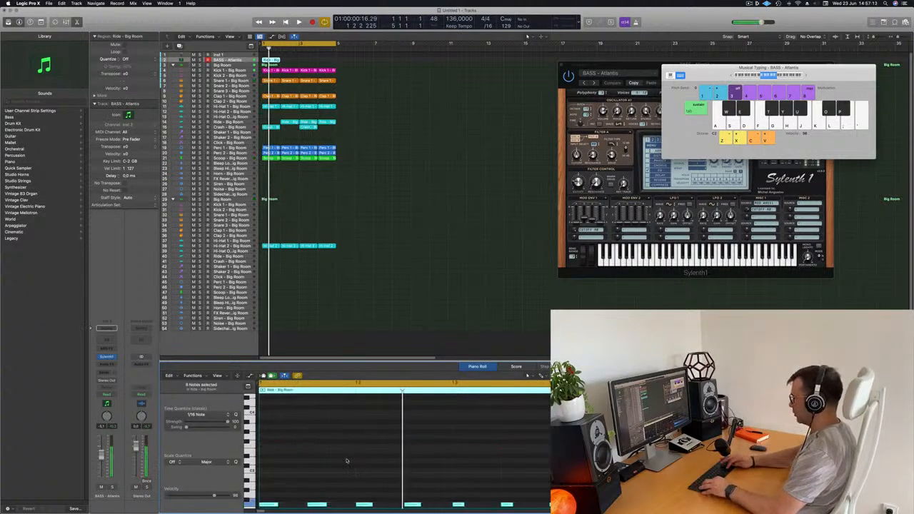
pyautogui.scroll(-3, 314, 468)
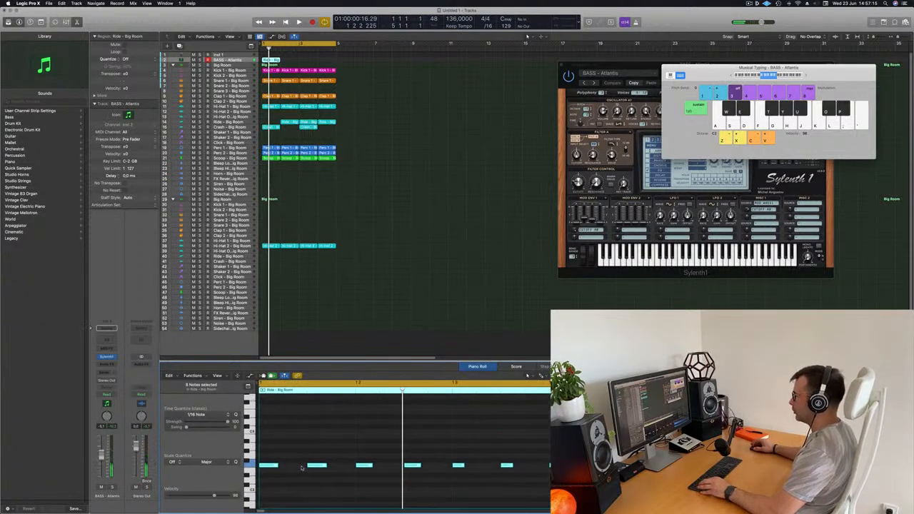
# Duplicate the eight bass notes into the gaps between them to form a 1/16-note pattern, and play it
pyautogui.moveTo(276, 465)
pyautogui.mouseDown()
pyautogui.moveTo(292, 468)
pyautogui.moveTo(266, 468)
pyautogui.mouseUp()
pyautogui.press('space')
pyautogui.press('space')
pyautogui.press('space')
pyautogui.press('super+Left')
pyautogui.press('super+Left')
pyautogui.press('super+Left')
pyautogui.press('super+Left')
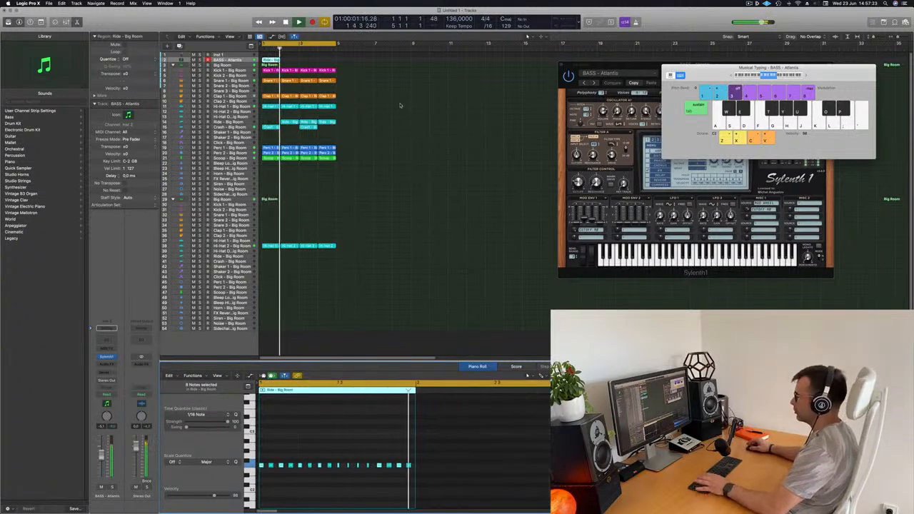
# Shorten the second note of the bass pattern
pyautogui.scroll(5, 368, 478)
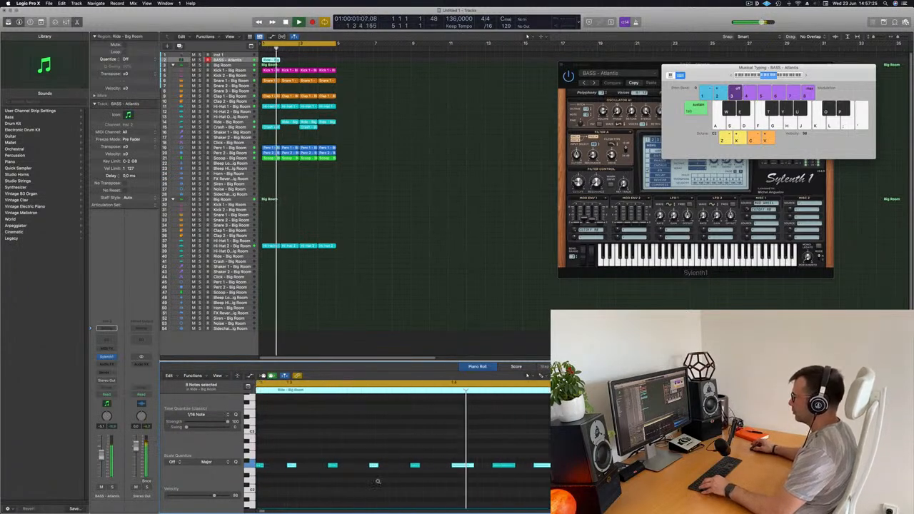
pyautogui.scroll(-2, 378, 481)
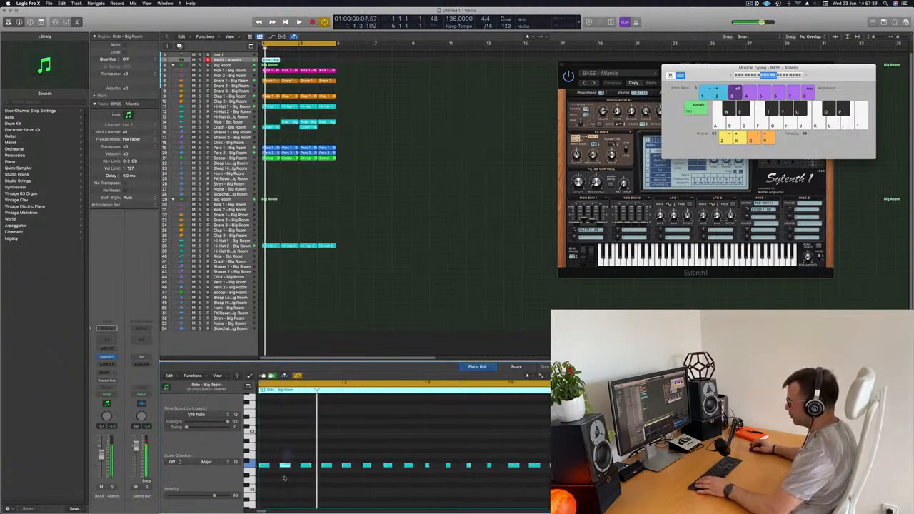
pyautogui.moveTo(289, 467); pyautogui.dragTo(283, 469)
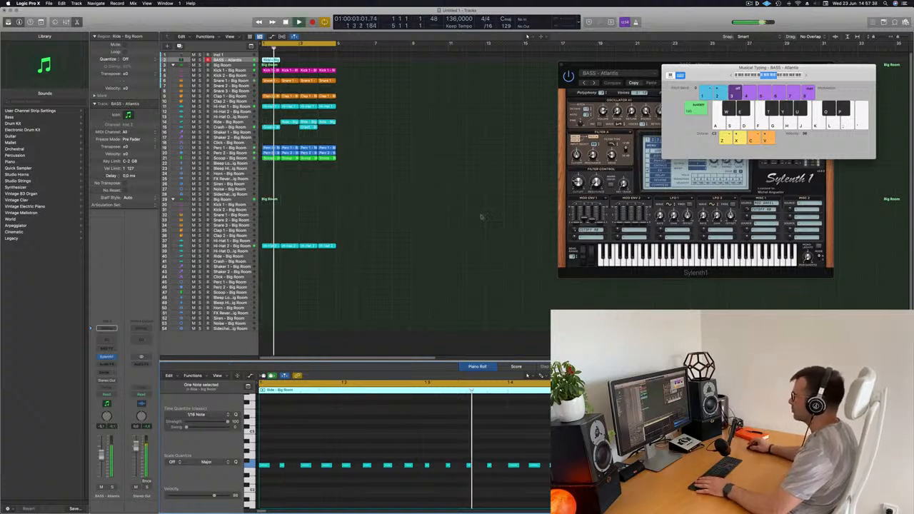
# Move the Sylenth1 window clear and repeat the one-bar bass region to fill four bars
pyautogui.moveTo(621, 78); pyautogui.dragTo(486, 160)
pyautogui.click(290, 54)
pyautogui.click(277, 61)
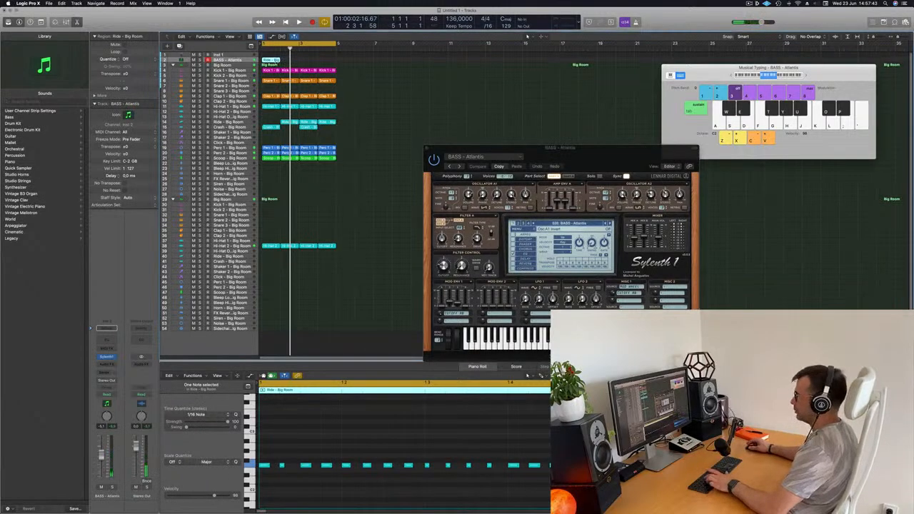
pyautogui.press('super+r')
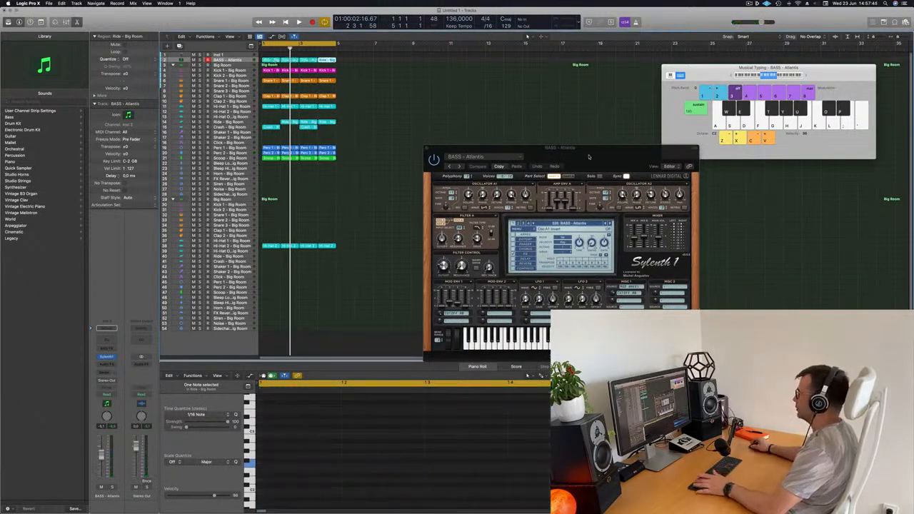
# Load the BASS - Bass Pad preset in Sylenth1 and place its window next to the regions
pyautogui.moveTo(588, 157); pyautogui.dragTo(584, 102)
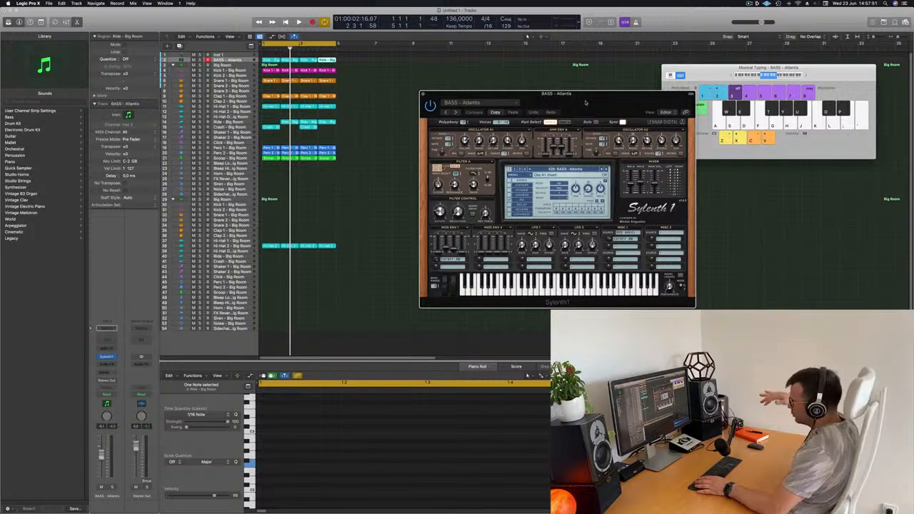
pyautogui.moveTo(585, 103); pyautogui.dragTo(549, 97)
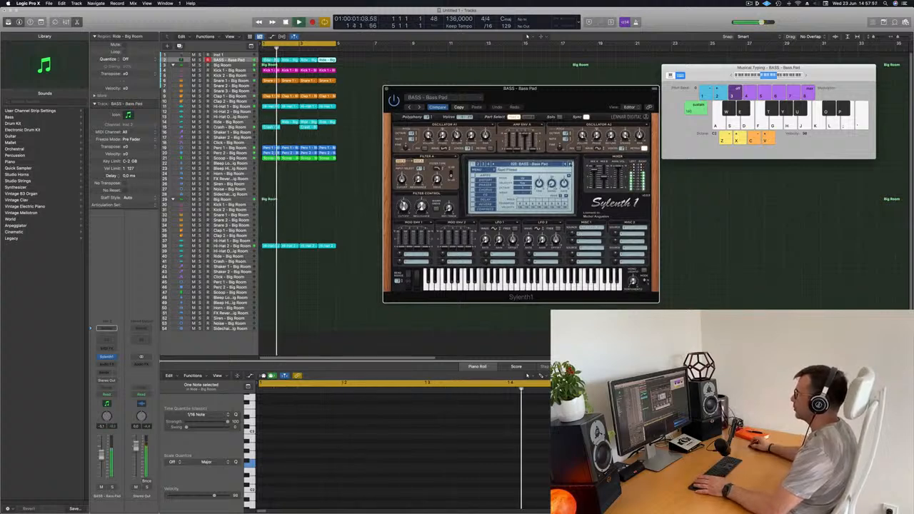
pyautogui.moveTo(520, 89); pyautogui.dragTo(476, 92)
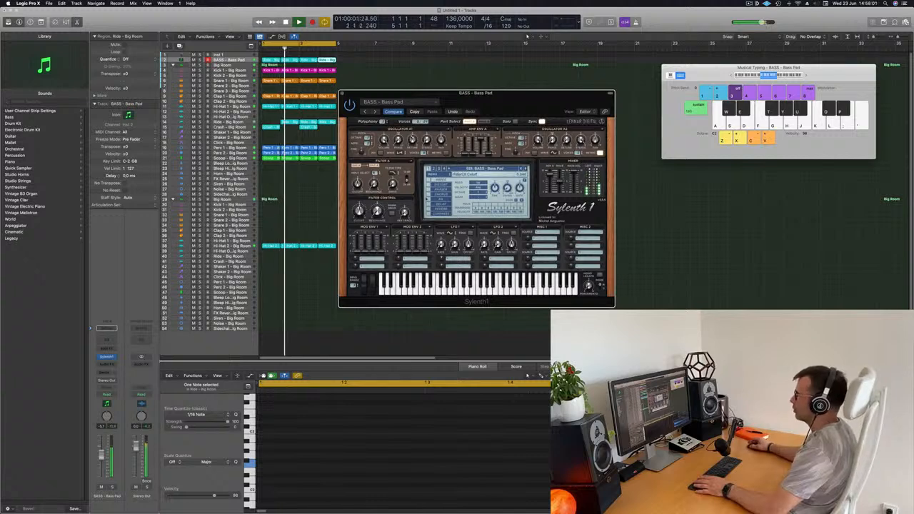
# Load the BASS - Bendy Electro preset in Sylenth1, play it with the loop, and move its window clear of the bass regions
pyautogui.press('space')
pyautogui.click(527, 169)
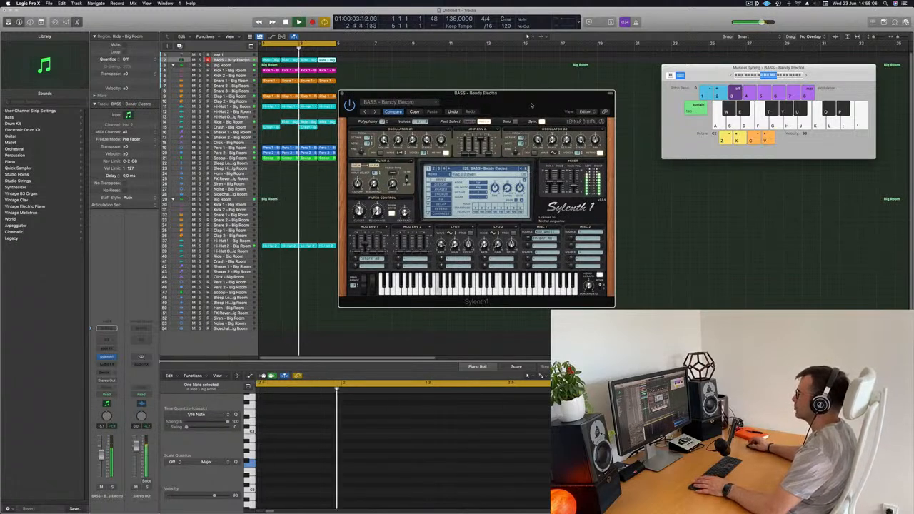
pyautogui.moveTo(531, 105); pyautogui.dragTo(510, 135)
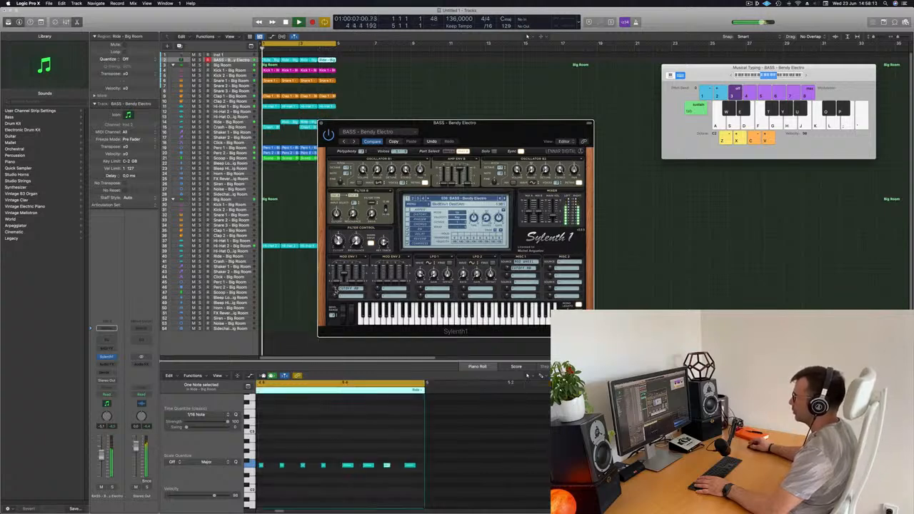
pyautogui.moveTo(471, 142); pyautogui.dragTo(598, 155)
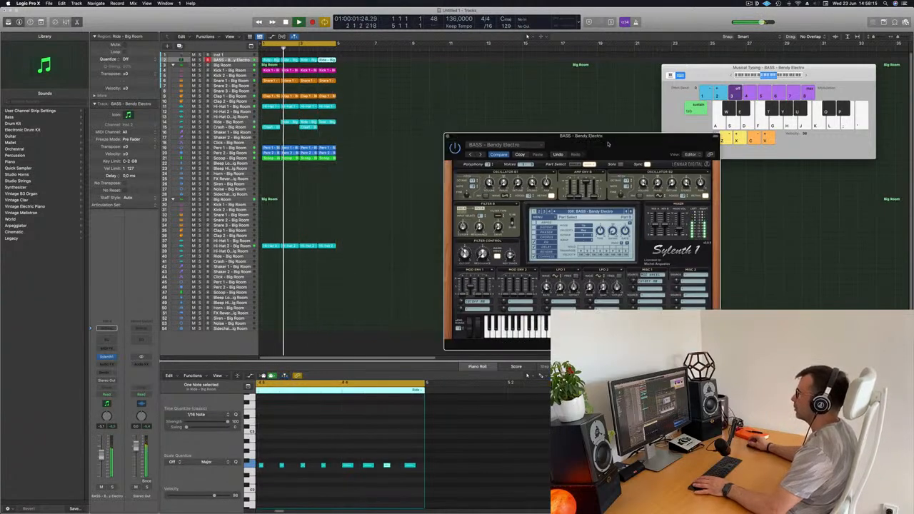
pyautogui.press('space')
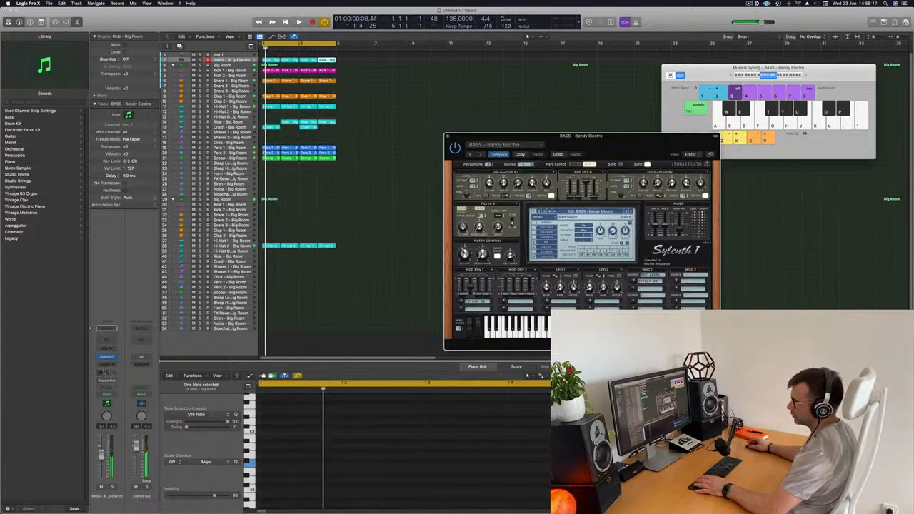
# Insert a stereo Compressor on the bass track, side-chained to Inst 3 with a 5.0:1 ratio, play it, and close its window
pyautogui.click(107, 365)
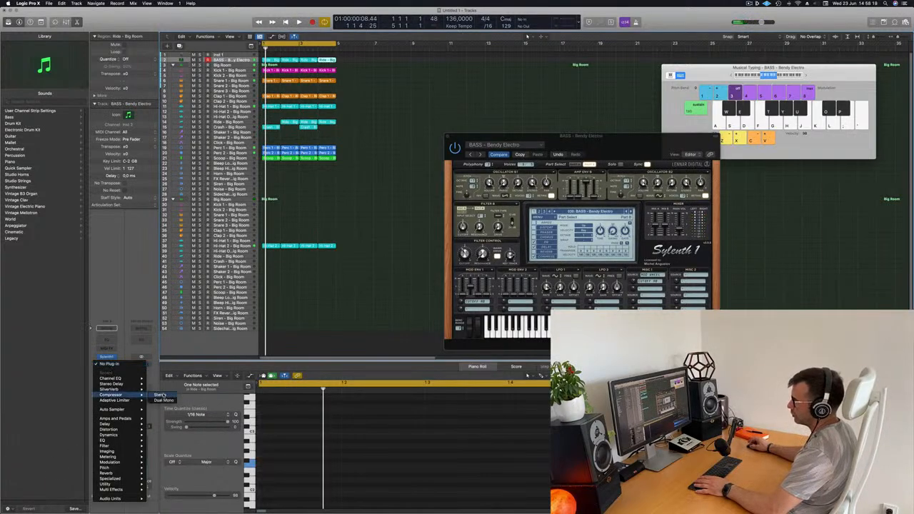
pyautogui.click(155, 395)
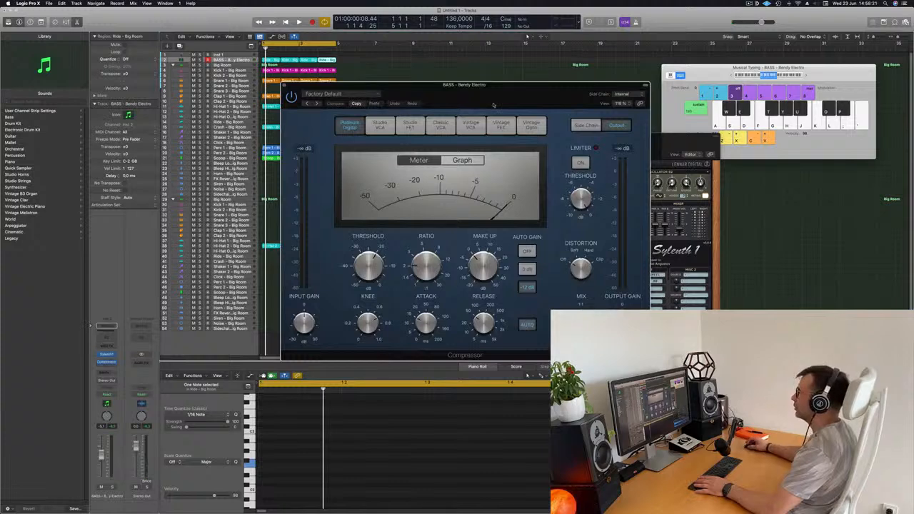
pyautogui.click(363, 98)
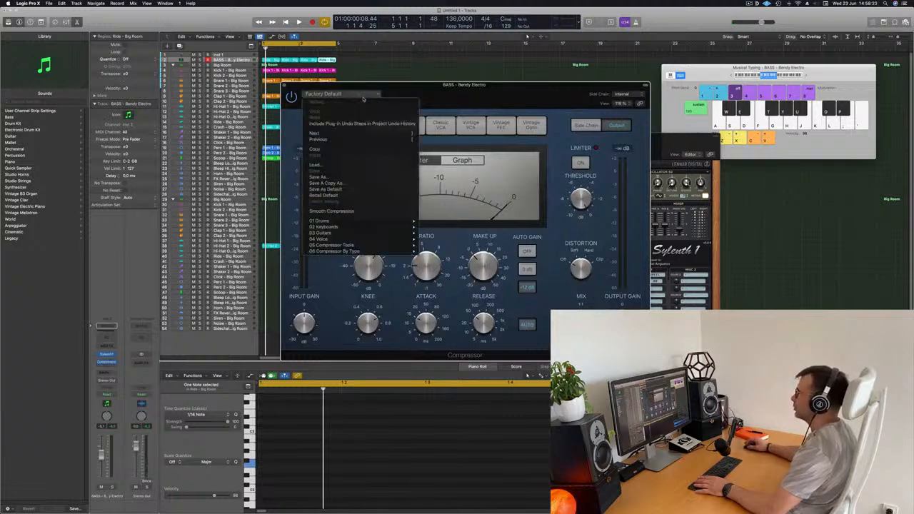
pyautogui.click(622, 97)
pyautogui.moveTo(629, 109)
pyautogui.click(671, 115)
pyautogui.press('space')
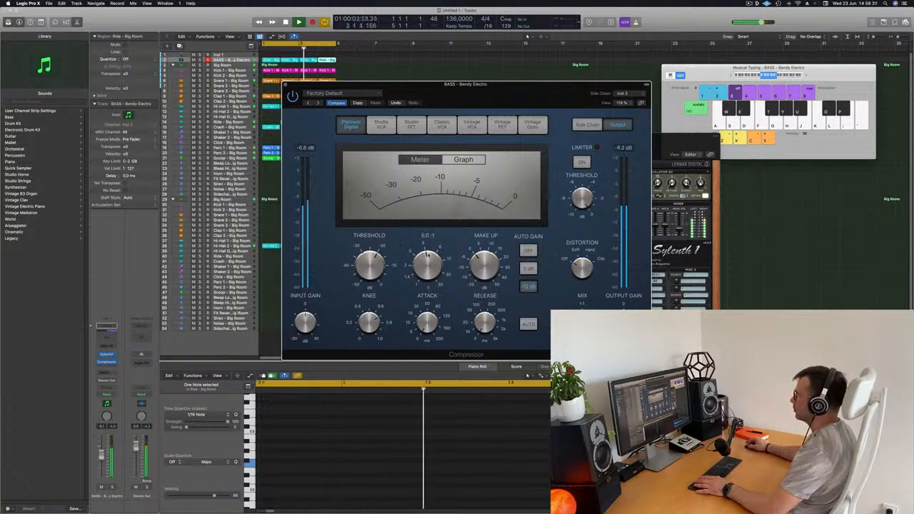
pyautogui.press('super+w')
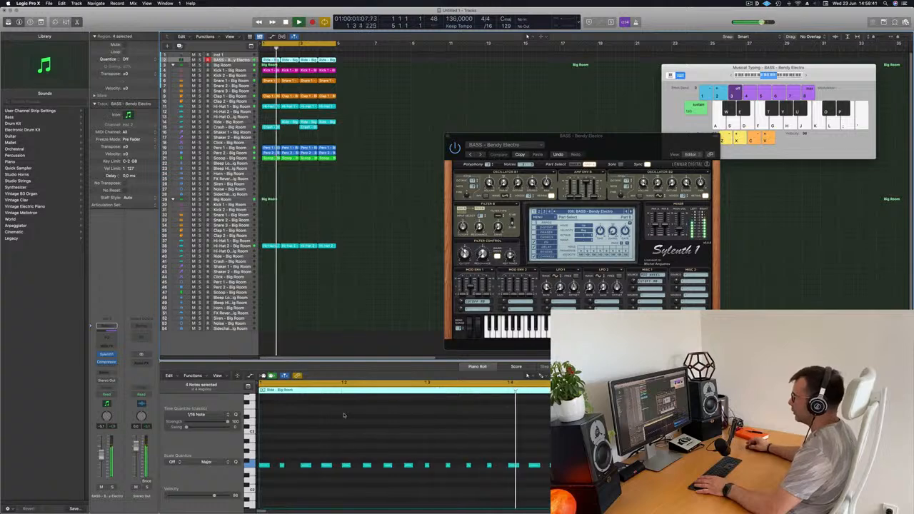
# Transpose all notes in the four bass regions by semitones, trying lower and higher pitches, and settle on A2, four semitones above the original pitch
pyautogui.press('super+a')
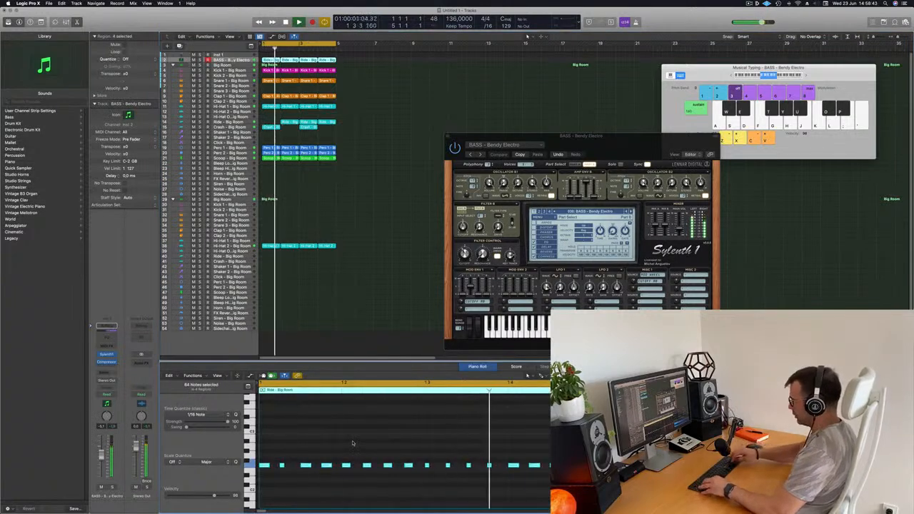
pyautogui.hotkey('alt', 'Down')
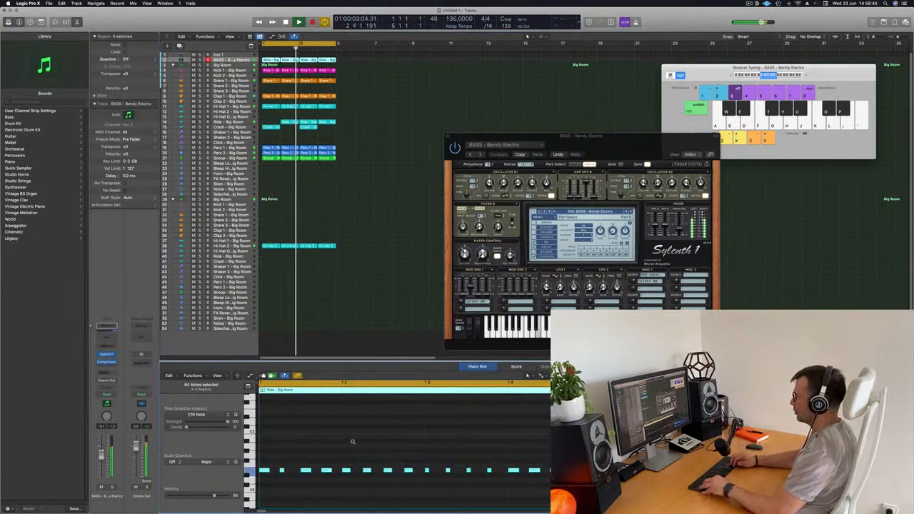
pyautogui.hotkey('alt', 'Down')
pyautogui.hotkey('alt', 'Down')
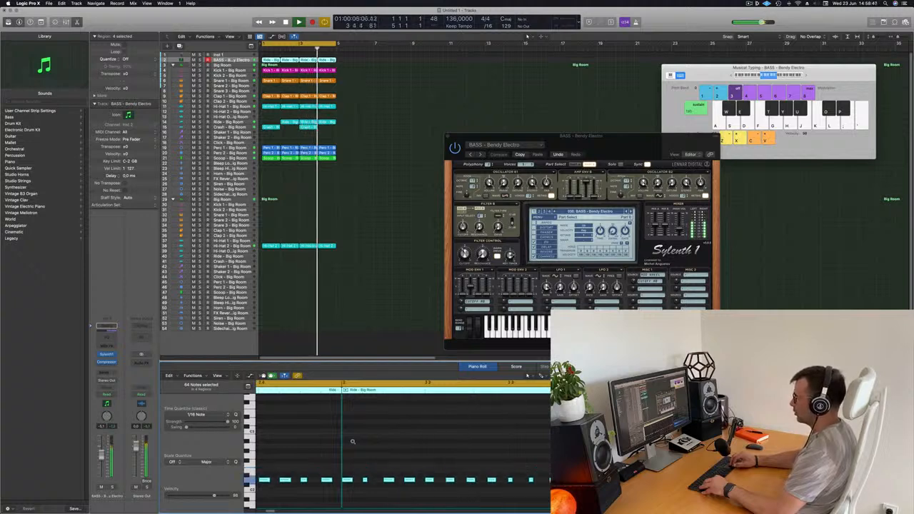
pyautogui.hotkey('alt', 'Up')
pyautogui.hotkey('alt', 'Up')
pyautogui.hotkey('alt', 'Up')
pyautogui.hotkey('alt', 'Up')
pyautogui.hotkey('alt', 'Up')
pyautogui.hotkey('alt', 'Up')
pyautogui.hotkey('alt', 'Up')
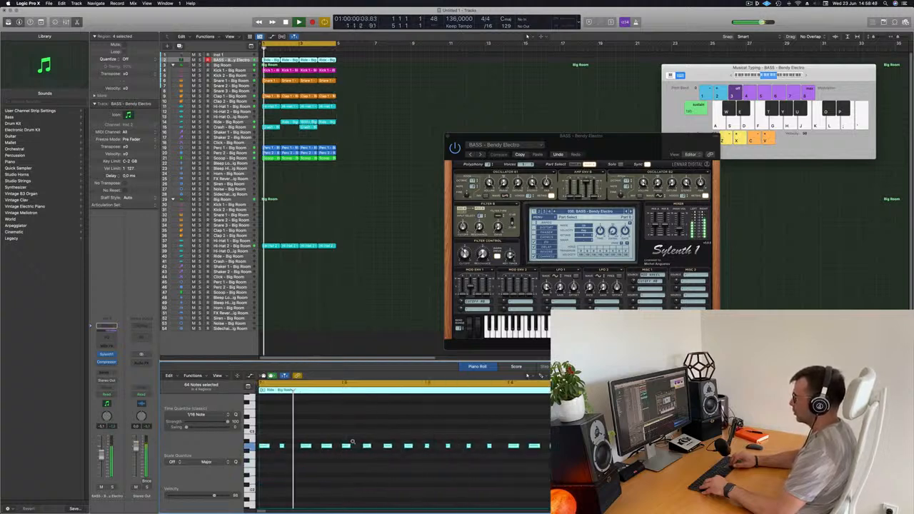
pyautogui.hotkey('alt', 'Up')
pyautogui.hotkey('alt', 'Up')
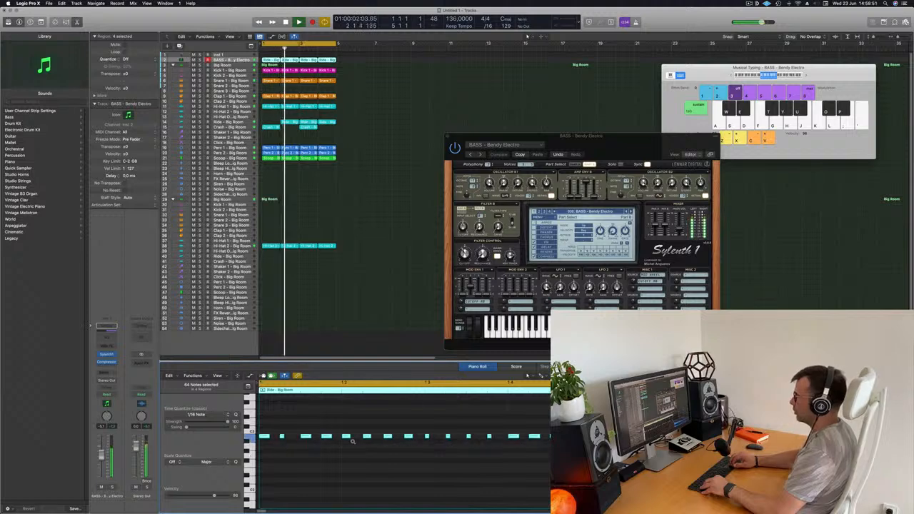
pyautogui.hotkey('alt', 'Up')
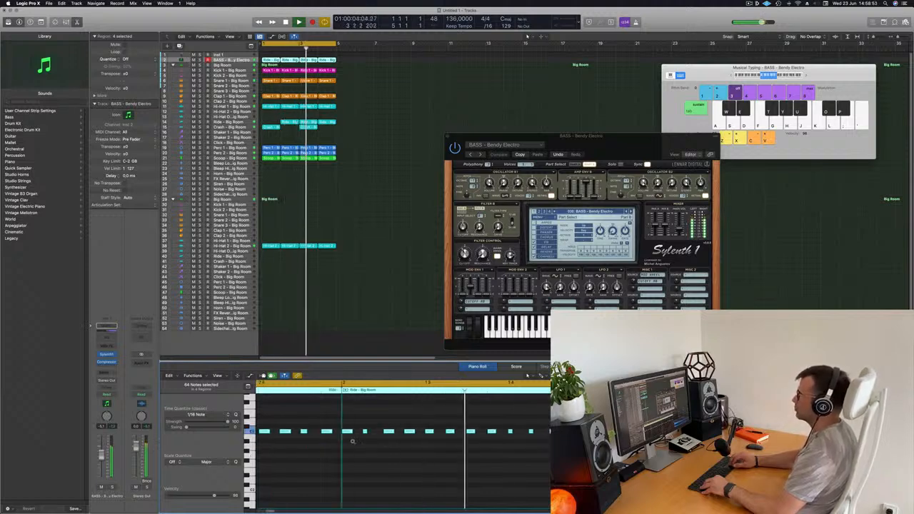
pyautogui.hotkey('alt', 'Down')
pyautogui.hotkey('alt', 'Down')
pyautogui.hotkey('alt', 'Down')
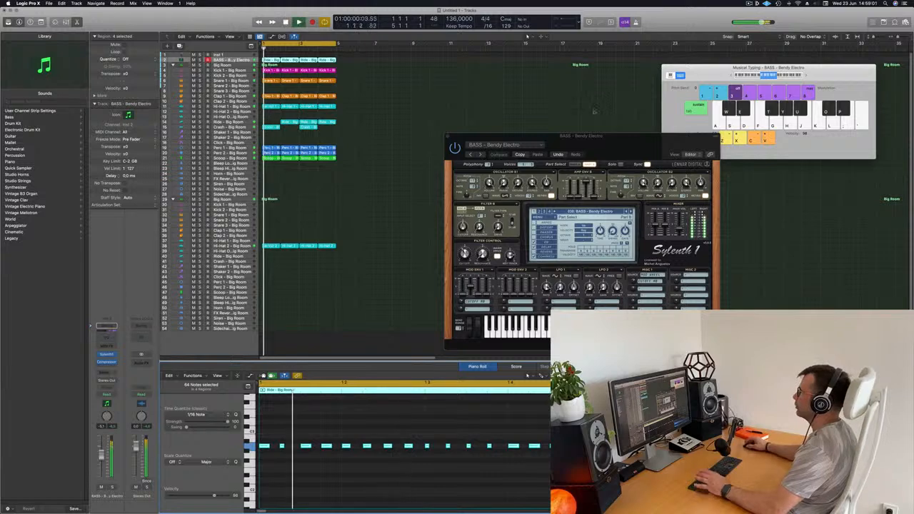
# Audition the following Sylenth1 bass presets from BP Bassline + Distortion through Crunchy Bass to D-Bass, repositioning the plug-in window
pyautogui.click(480, 154)
pyautogui.moveTo(595, 137); pyautogui.dragTo(559, 92)
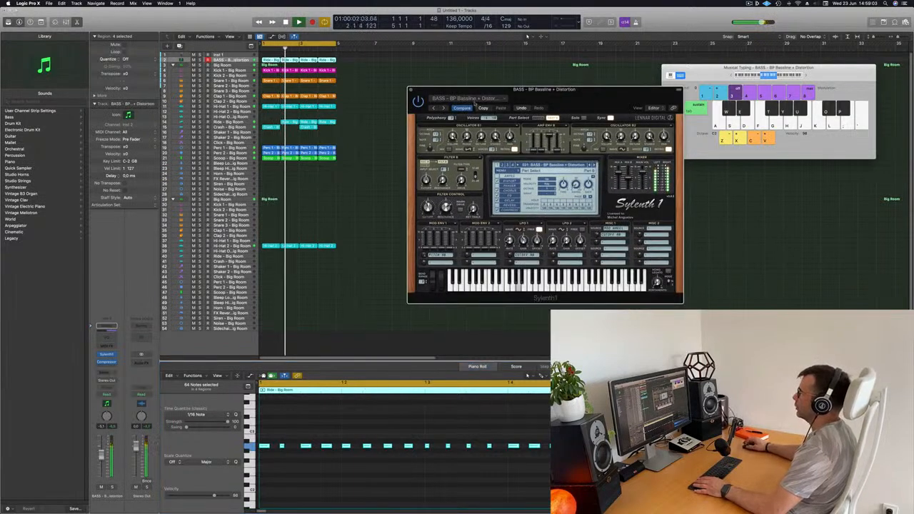
pyautogui.click(444, 109)
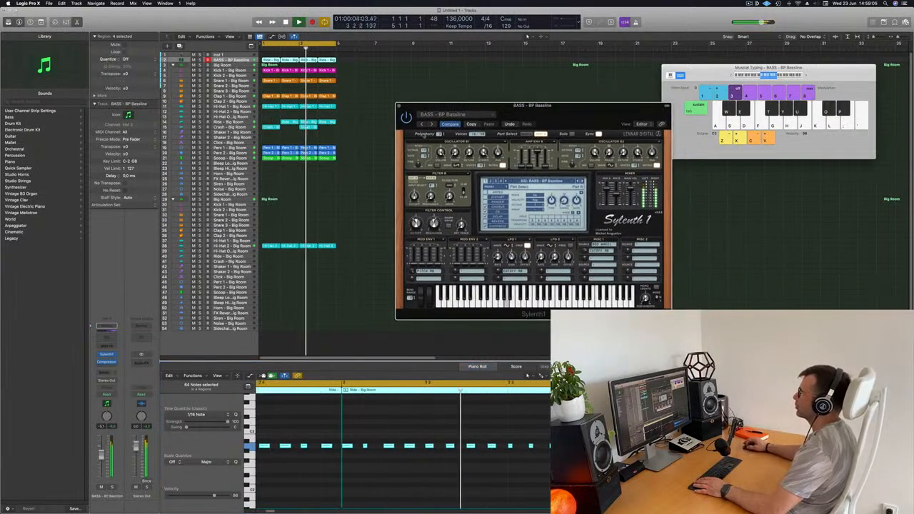
pyautogui.click(431, 124)
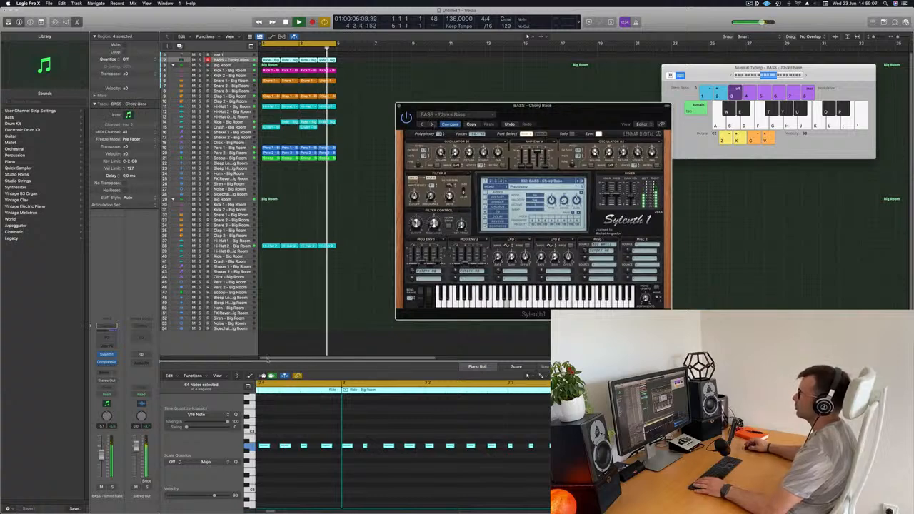
pyautogui.click(299, 391)
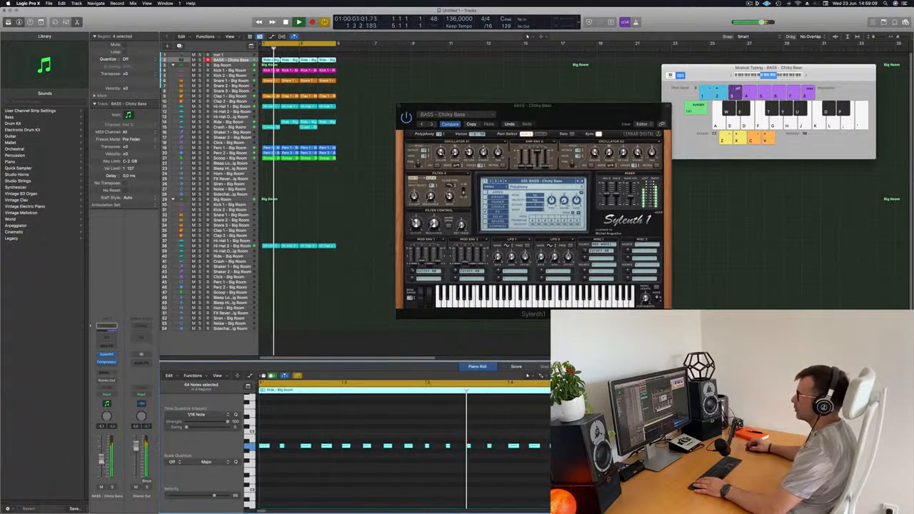
pyautogui.click(431, 125)
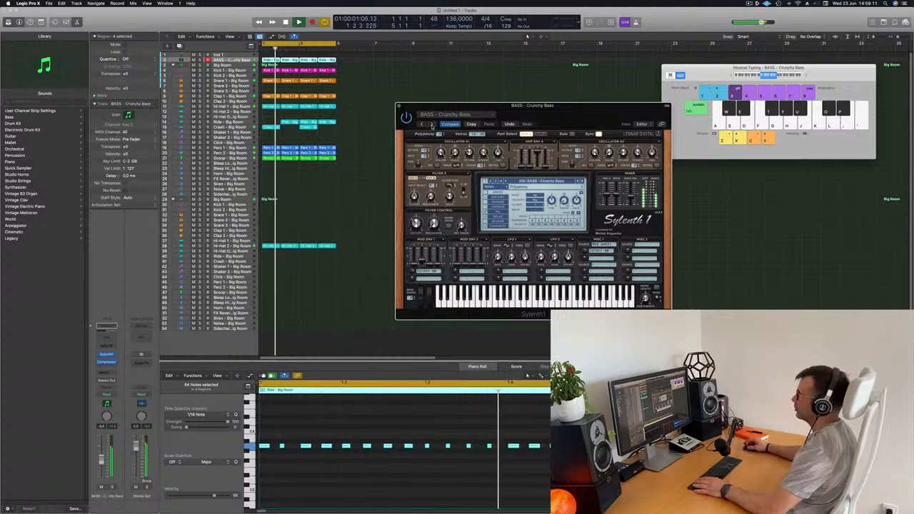
pyautogui.click(431, 125)
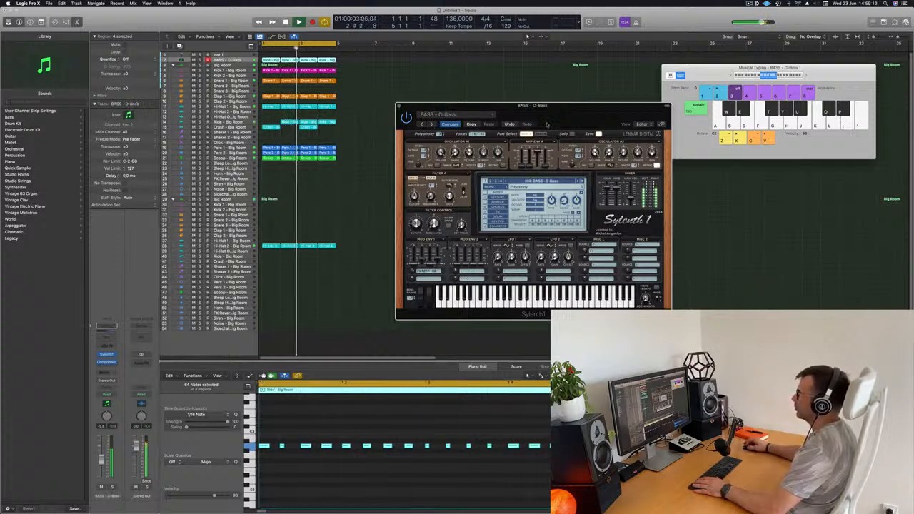
pyautogui.moveTo(605, 113); pyautogui.dragTo(581, 167)
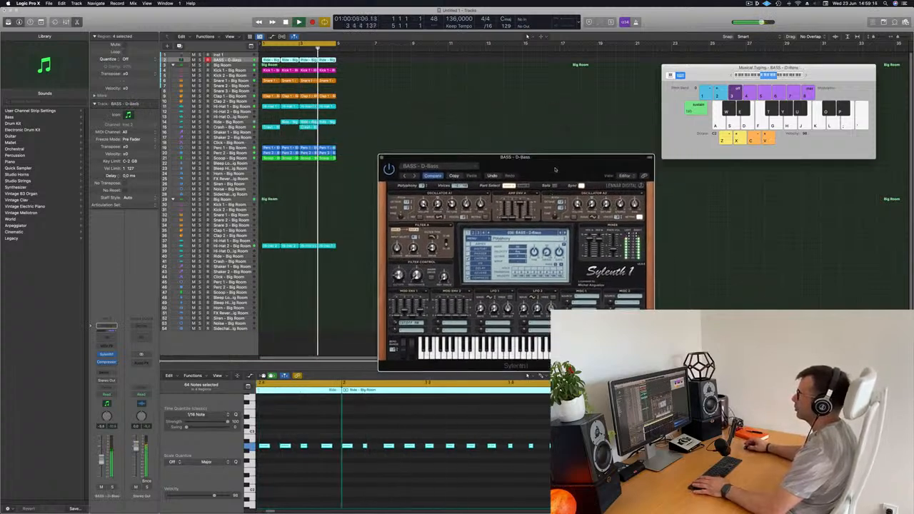
pyautogui.moveTo(437, 168); pyautogui.dragTo(401, 175)
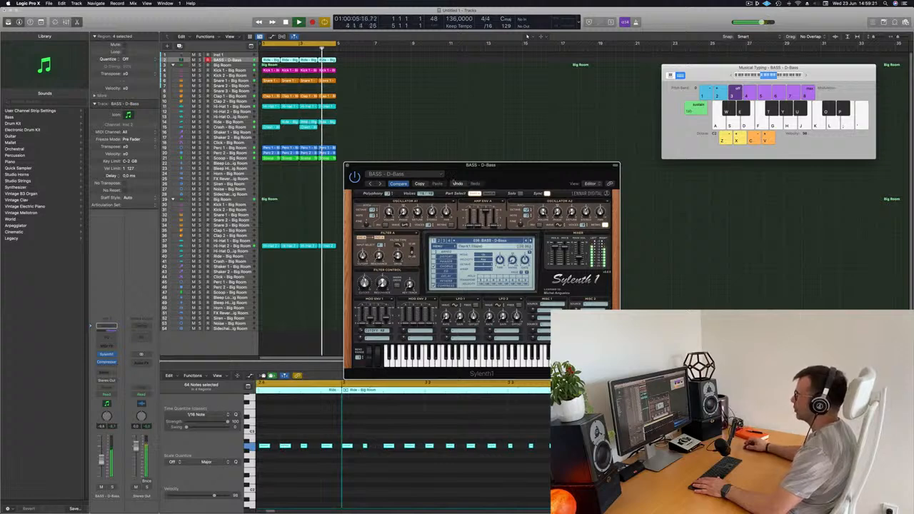
# Audition the Sylenth1 bass presets after D-Bass, through Electro Addicted, as far as BASS - Fat Chorus Bass
pyautogui.click(370, 184)
pyautogui.click(371, 184)
pyautogui.click(371, 185)
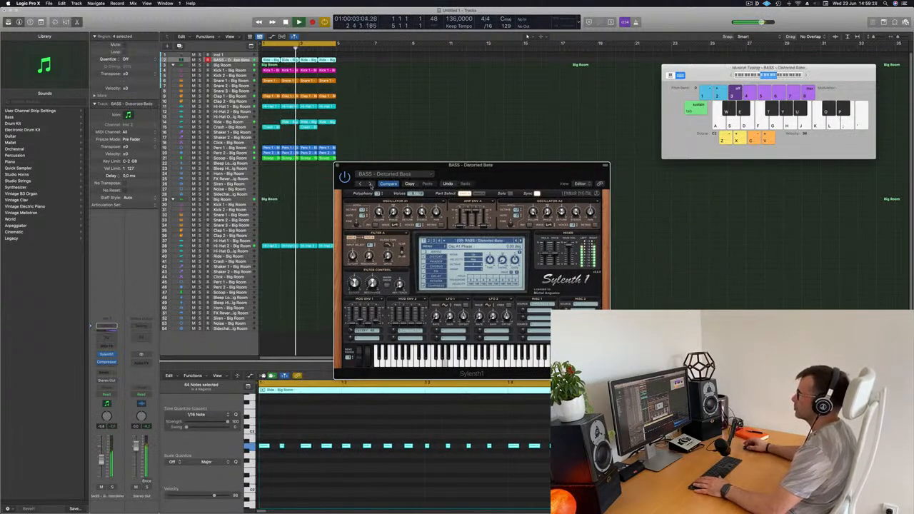
pyautogui.click(370, 185)
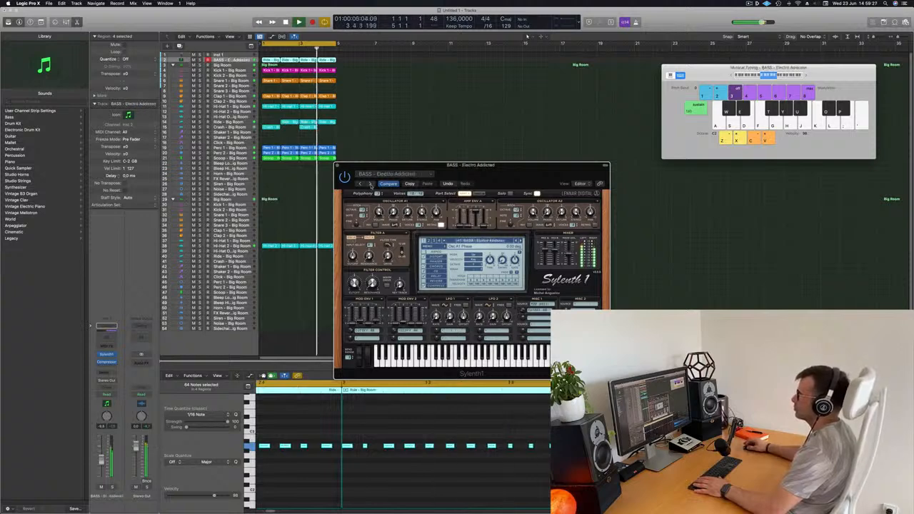
pyautogui.click(371, 184)
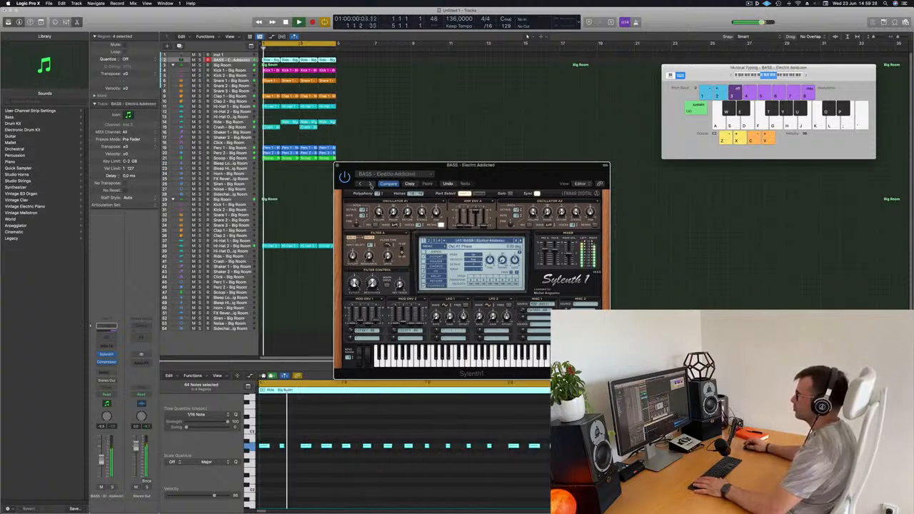
pyautogui.click(370, 184)
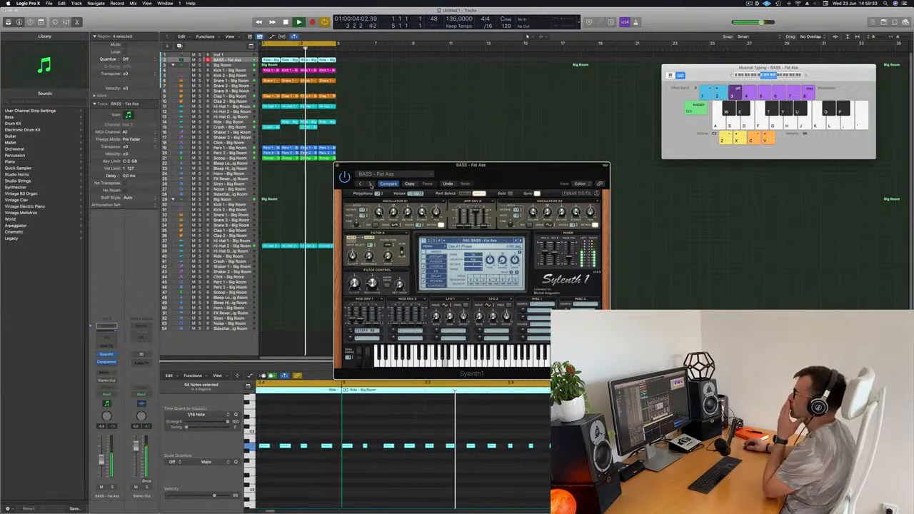
pyautogui.click(370, 184)
pyautogui.click(371, 184)
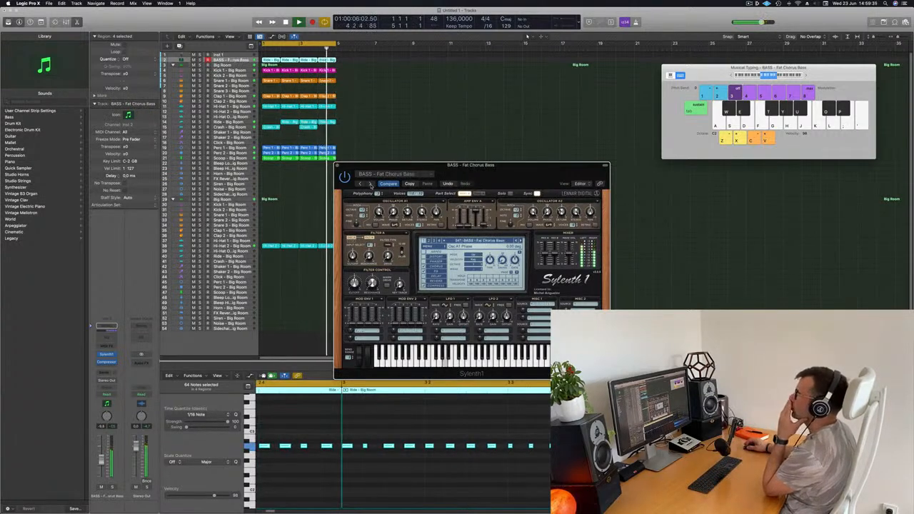
# Continue auditioning Sylenth1 bass presets from Feelin Good through Heavy House, Let Go and Long Bass to BASS - M-Bass
pyautogui.click(371, 184)
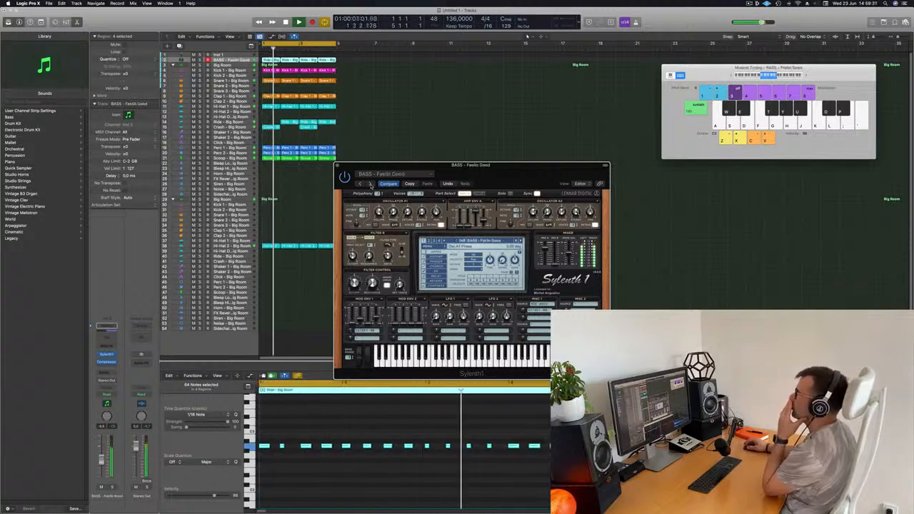
pyautogui.click(370, 184)
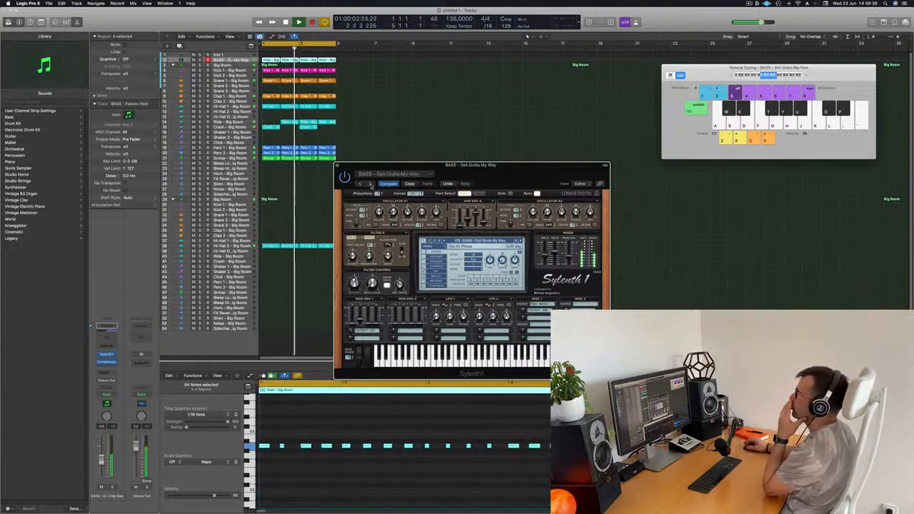
pyautogui.click(370, 184)
pyautogui.click(370, 184)
pyautogui.click(371, 184)
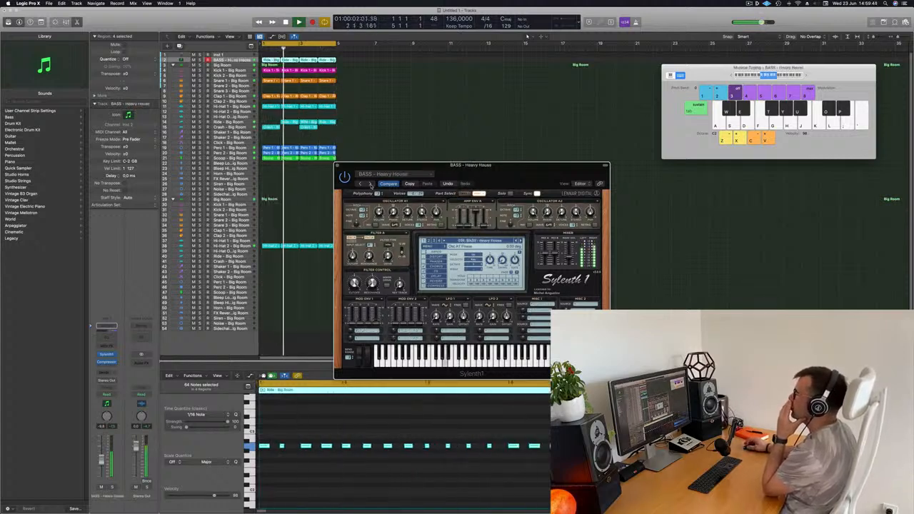
pyautogui.click(370, 185)
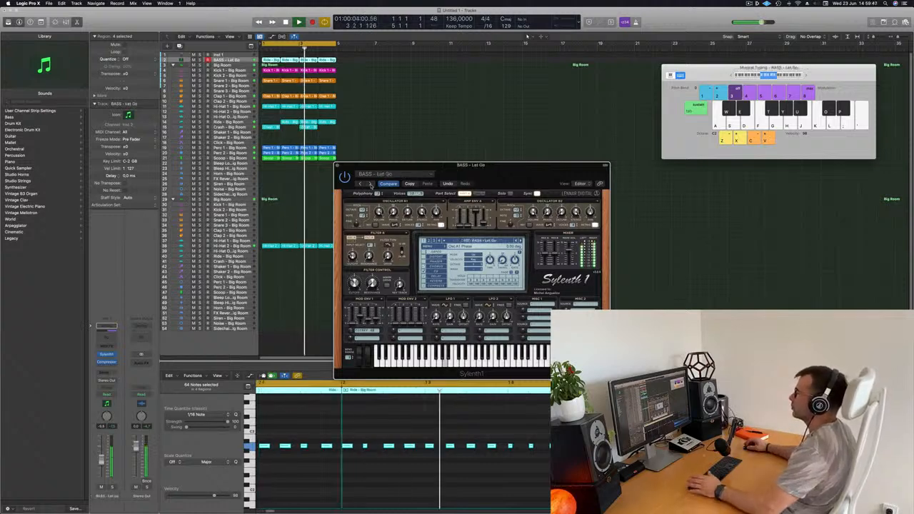
pyautogui.click(370, 184)
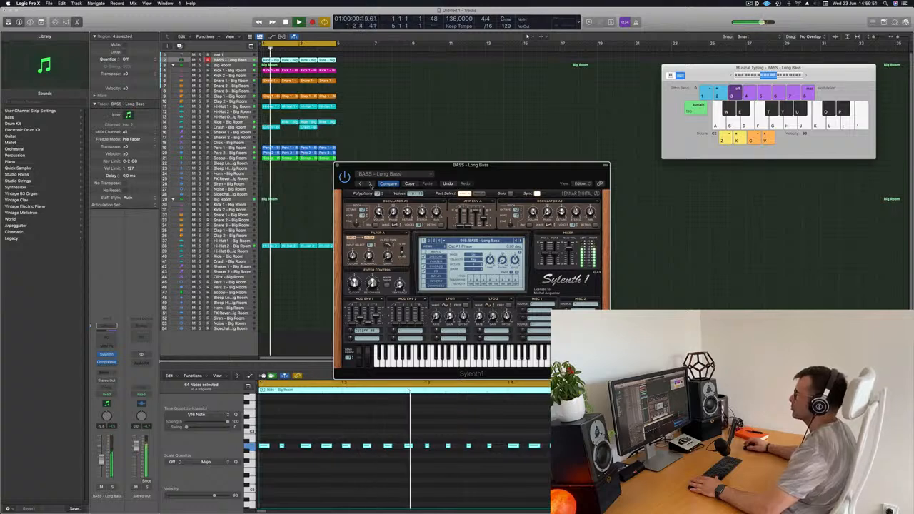
pyautogui.click(370, 184)
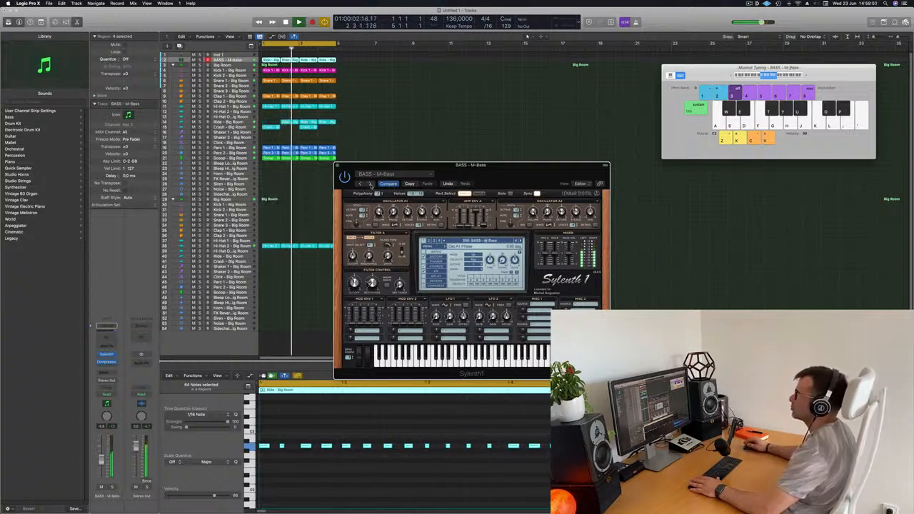
# Load the Sylenth1 preset BASS - Moog Style Bass on the bass track and reposition the plug-in window
pyautogui.click(370, 185)
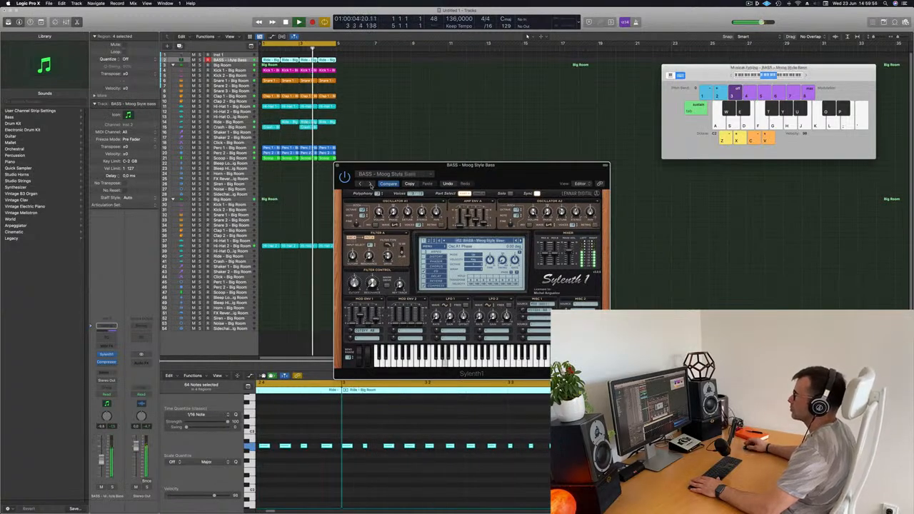
pyautogui.moveTo(497, 177); pyautogui.dragTo(503, 158)
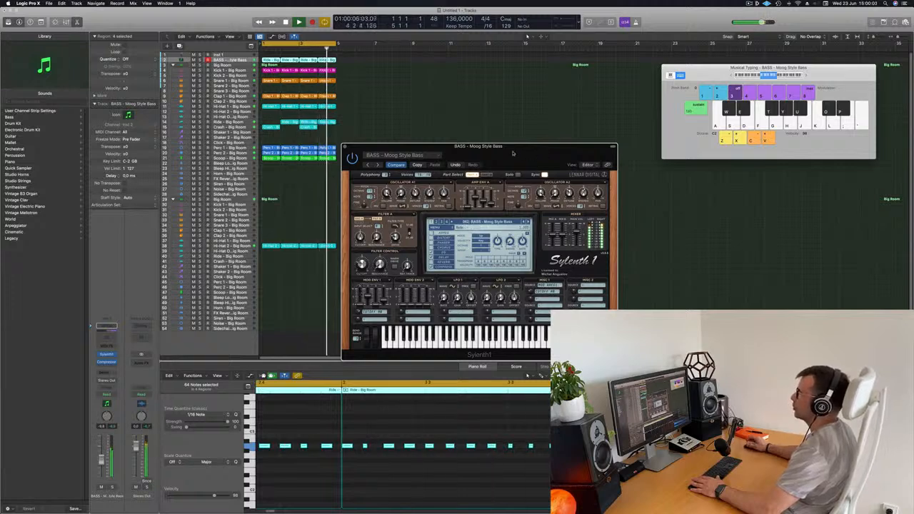
pyautogui.moveTo(512, 152); pyautogui.dragTo(490, 147)
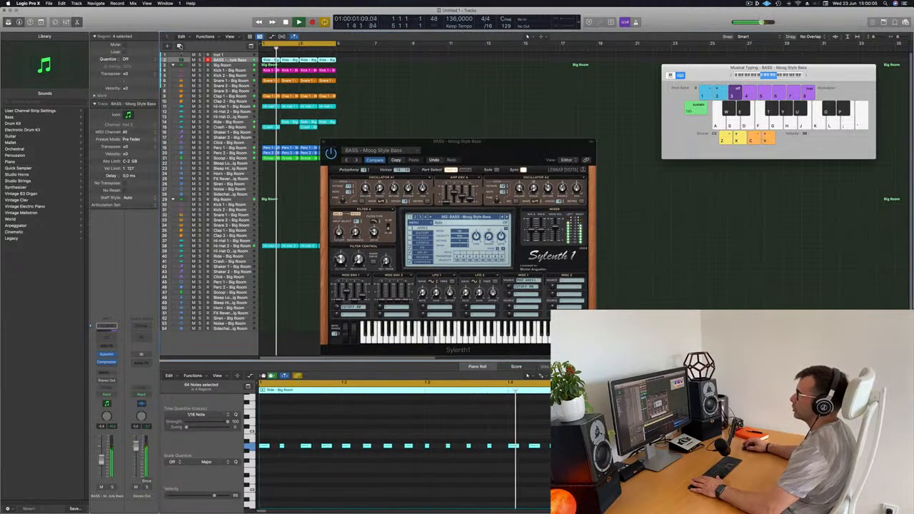
# Add a second software instrument track below the Moog Style Bass track and copy the first bass region onto it
pyautogui.press('alt+super+s')
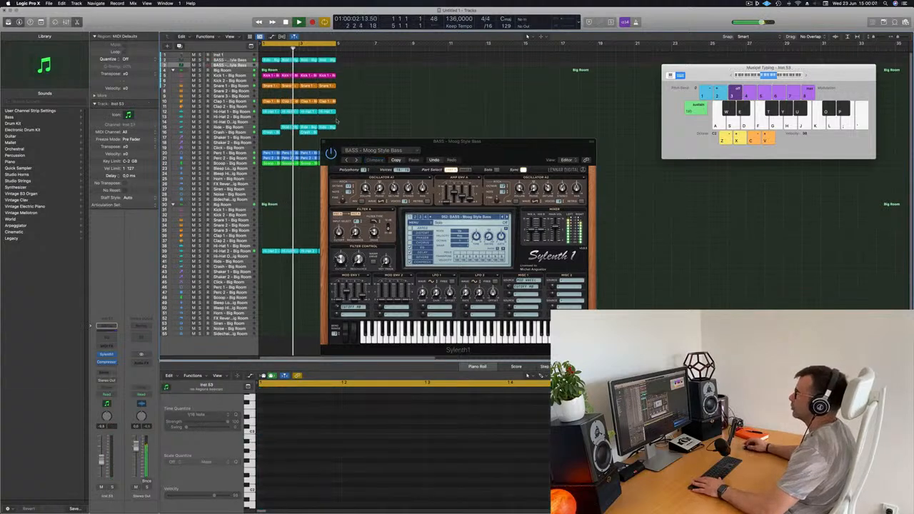
pyautogui.click(272, 61)
pyautogui.moveTo(266, 60); pyautogui.dragTo(266, 66)
pyautogui.press('space')
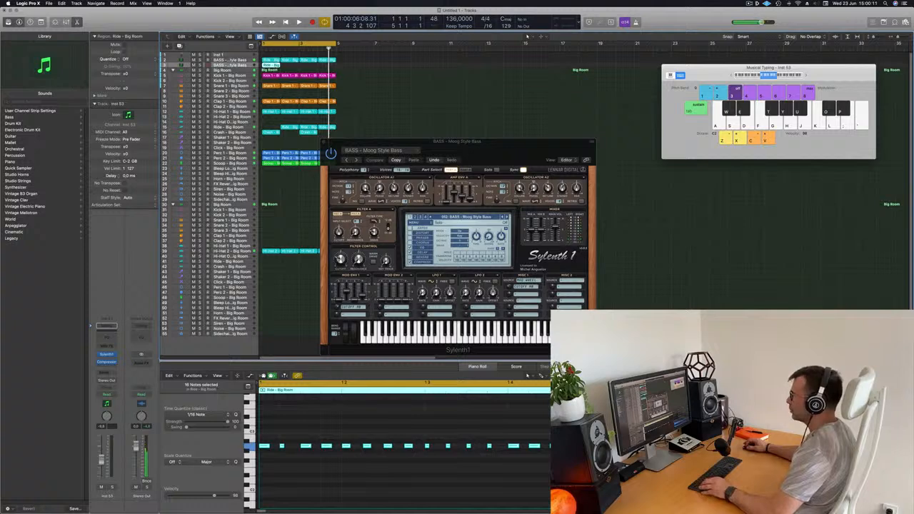
# Transpose all notes of the copied bass region down one octave and play the loop
pyautogui.click(304, 427)
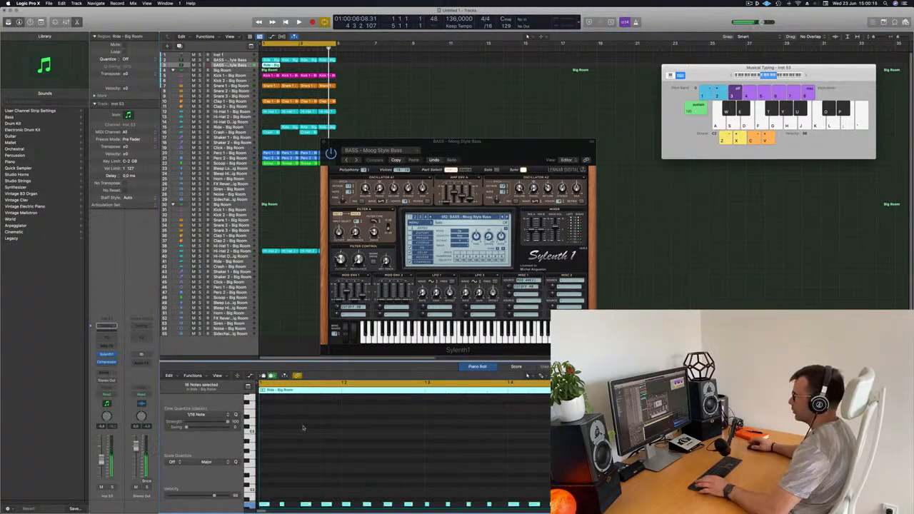
pyautogui.scroll(-2, 333, 472)
pyautogui.press('space')
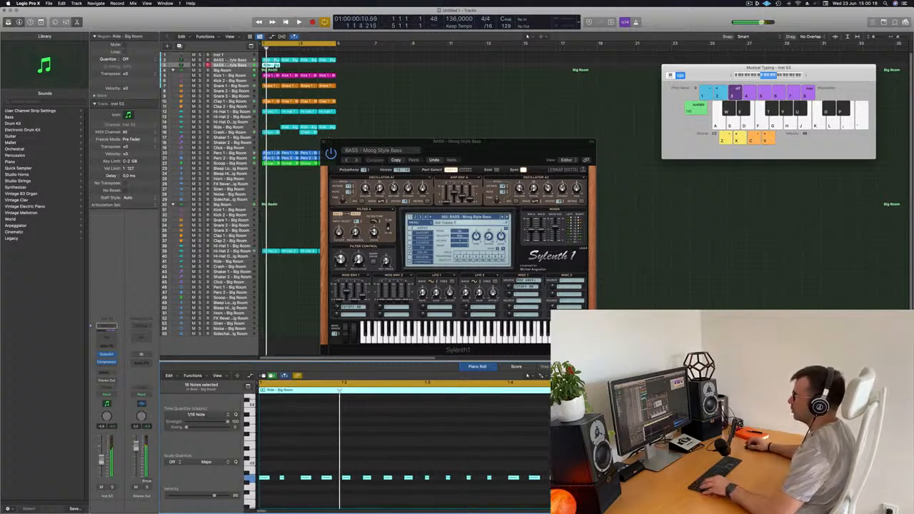
# Copy the transposed region along the second bass track until it fills all four bars, and play the loop
pyautogui.moveTo(271, 65); pyautogui.dragTo(313, 69)
pyautogui.click(258, 66)
pyautogui.press('space')
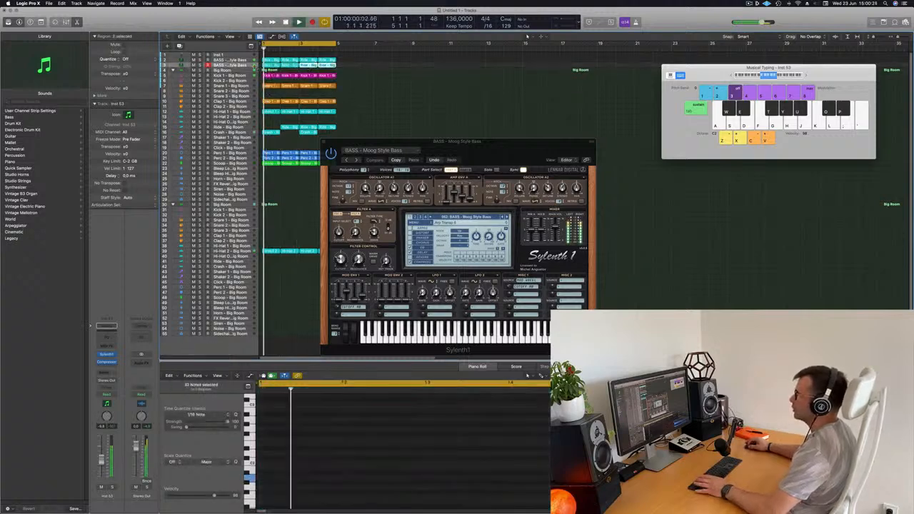
pyautogui.click(256, 67)
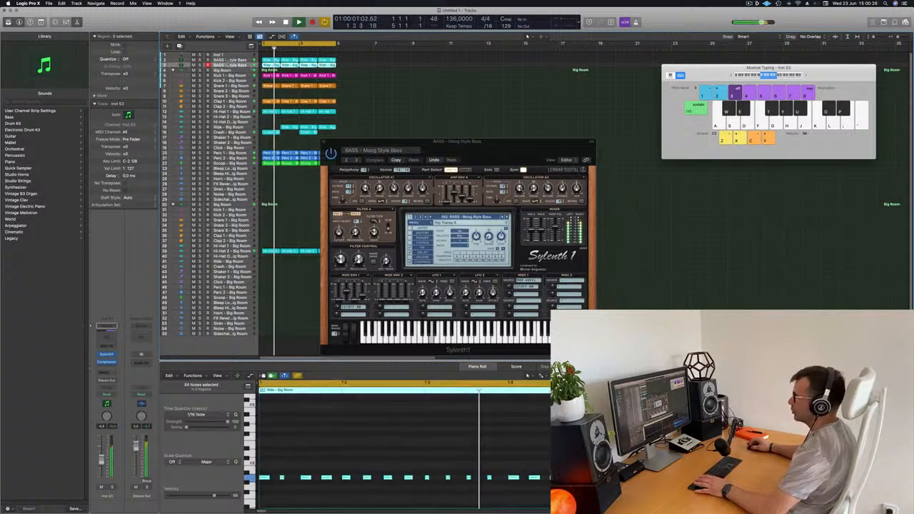
# Open Sylenth1 on the second bass track and audition presets backwards from Moog Bass through M-Bass to BASS - Long Bass
pyautogui.click(108, 356)
pyautogui.moveTo(444, 83); pyautogui.dragTo(633, 186)
pyautogui.press('space')
pyautogui.press('space')
pyautogui.click(651, 261)
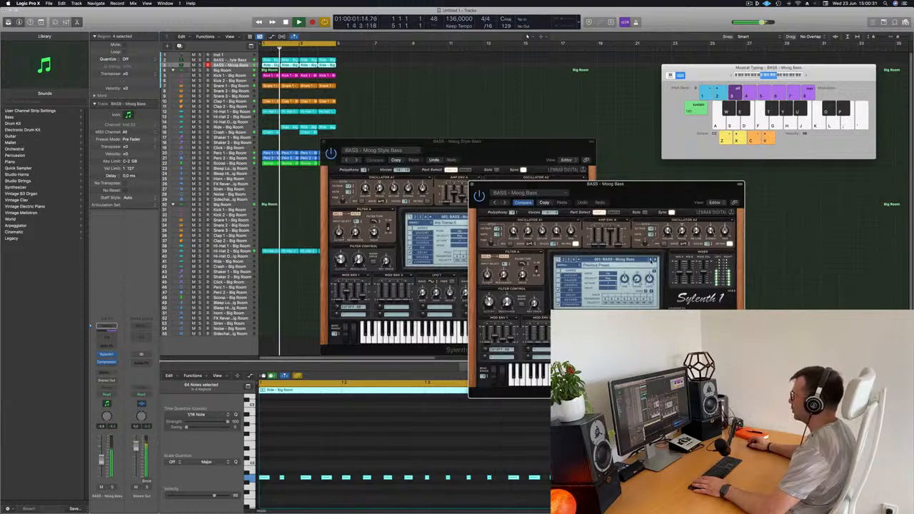
pyautogui.click(651, 261)
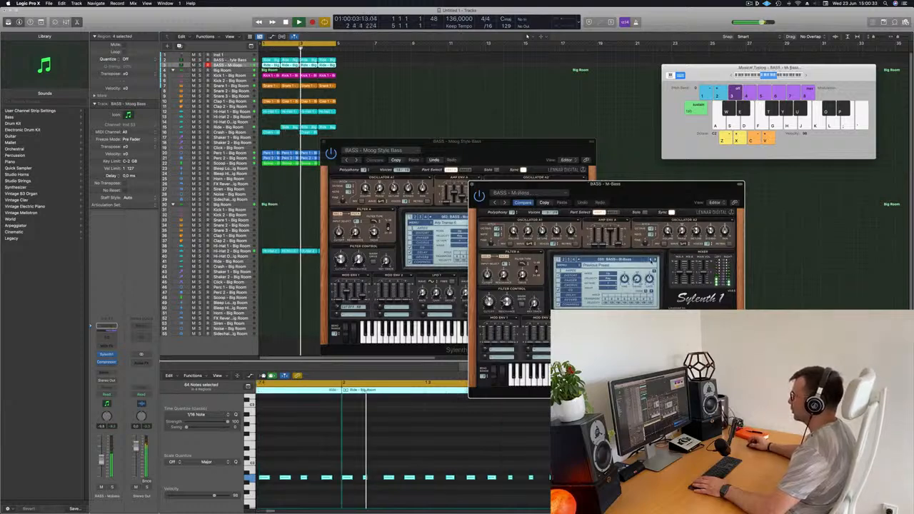
pyautogui.click(651, 262)
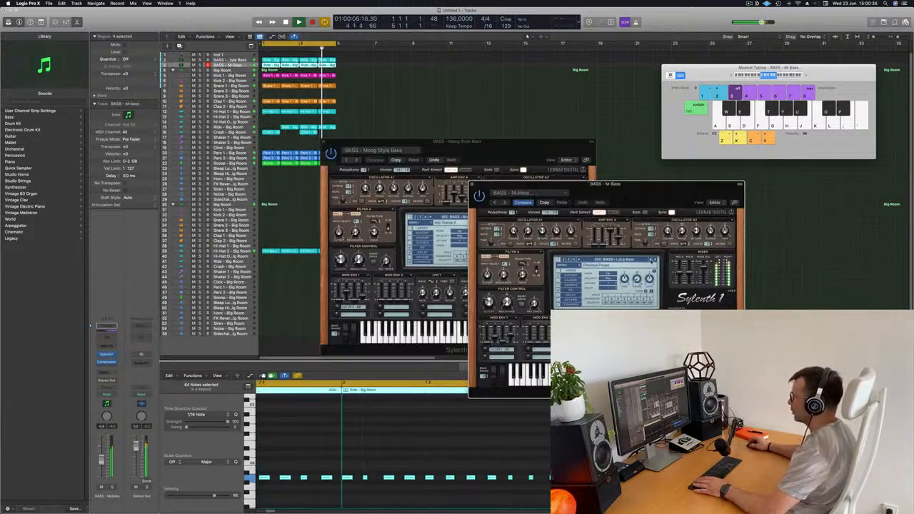
# Transpose the second bass track's notes up one octave and move both Sylenth1 windows clear of the regions
pyautogui.click(389, 442)
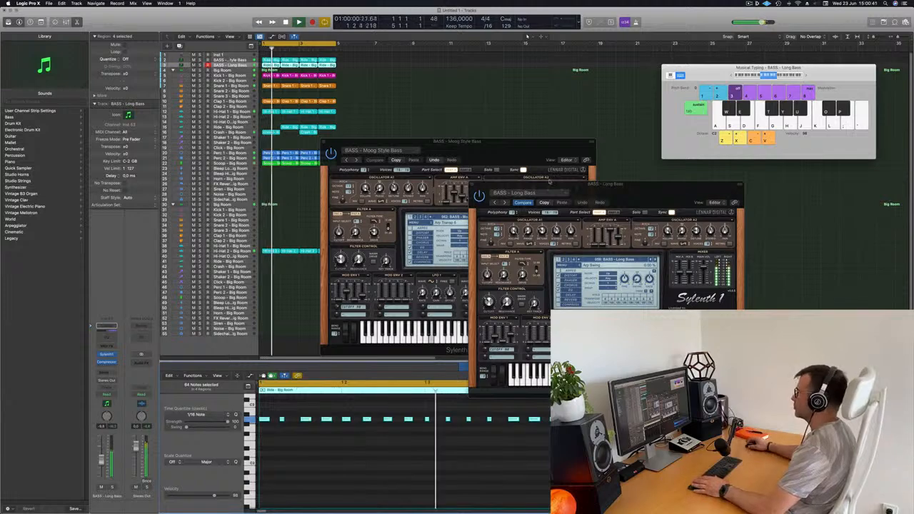
pyautogui.moveTo(671, 186); pyautogui.dragTo(805, 81)
pyautogui.moveTo(498, 141); pyautogui.dragTo(589, 87)
# Lower the volume of the BASS - Long Bass track against the playing loop
pyautogui.press('space')
pyautogui.press('space')
pyautogui.press('space')
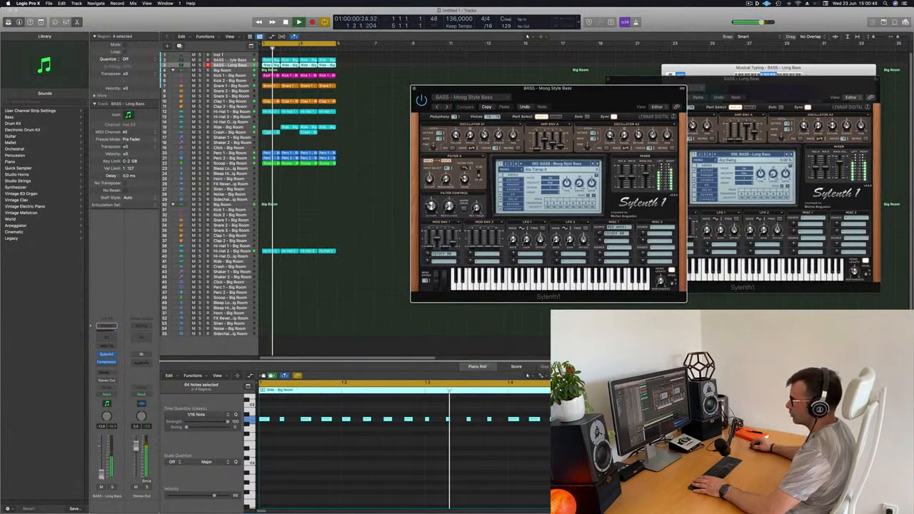
pyautogui.moveTo(100, 462); pyautogui.dragTo(102, 470)
pyautogui.press('space')
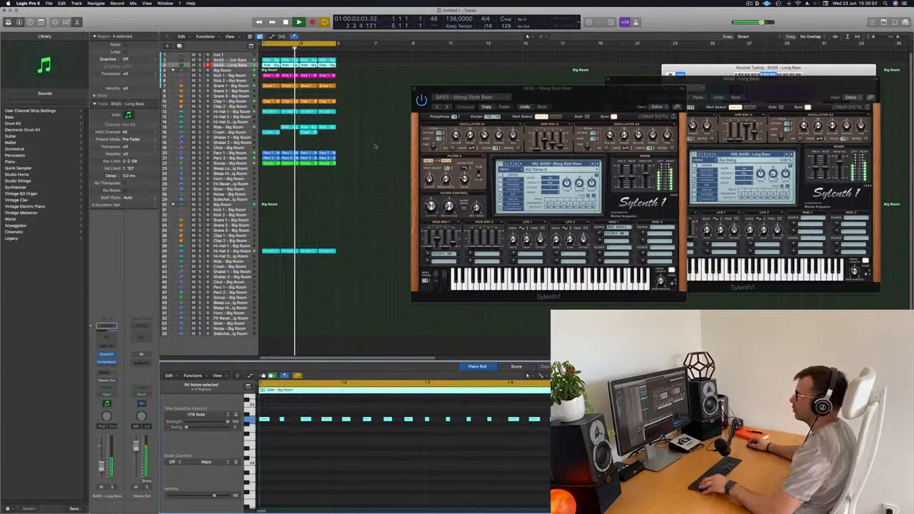
# Copy a Ride region into the empty first bar, and repeat all regions three times to fill 16 bars
pyautogui.click(292, 127)
pyautogui.moveTo(292, 128); pyautogui.dragTo(273, 129)
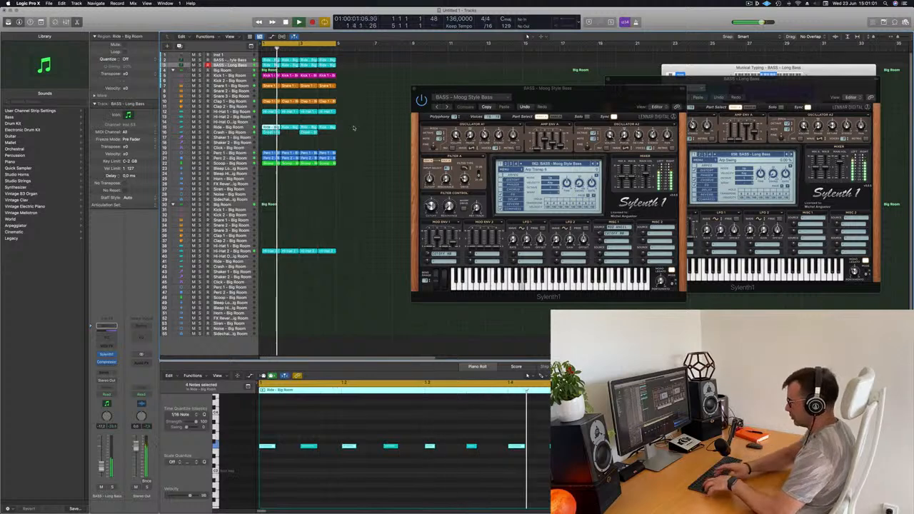
pyautogui.press('super+a')
pyautogui.press('super+r')
pyautogui.press('super+r')
pyautogui.press('super+r')
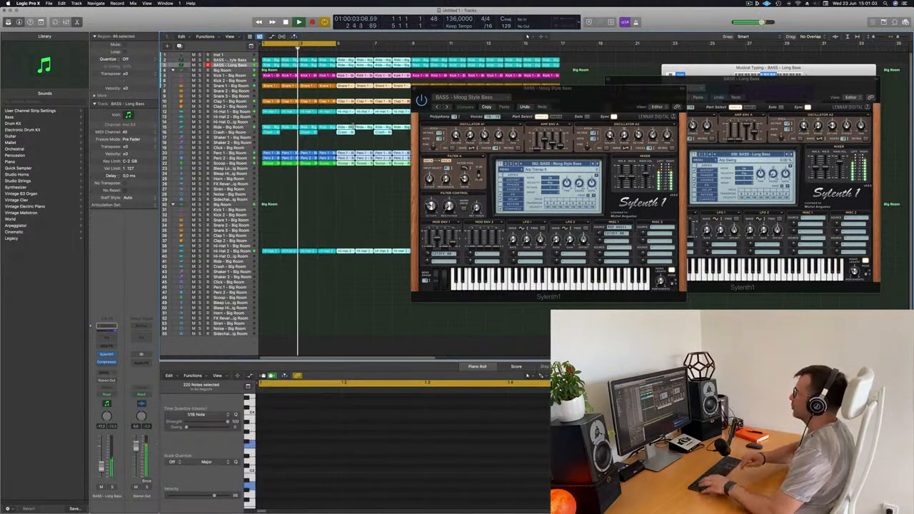
# Move the Sylenth1 windows off the regions and extend the cycle range to cover all 16 bars
pyautogui.moveTo(560, 96); pyautogui.dragTo(554, 217)
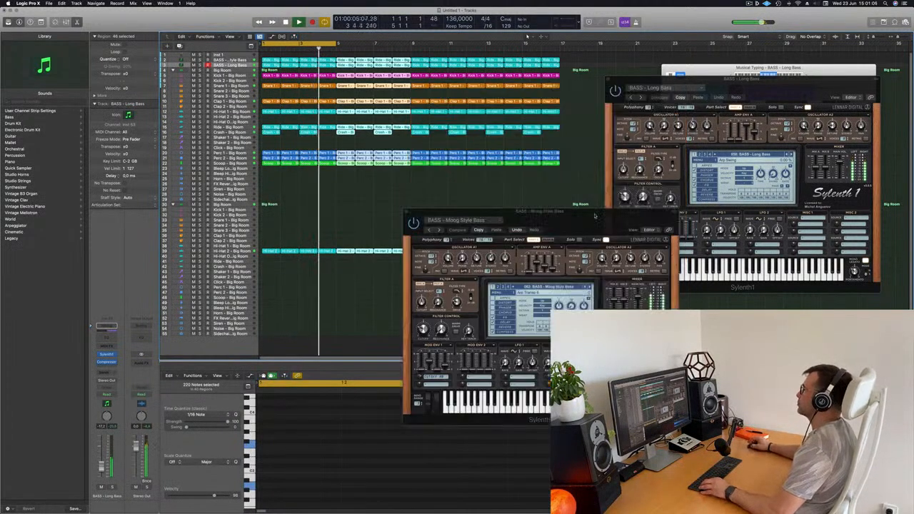
pyautogui.moveTo(742, 95); pyautogui.dragTo(673, 278)
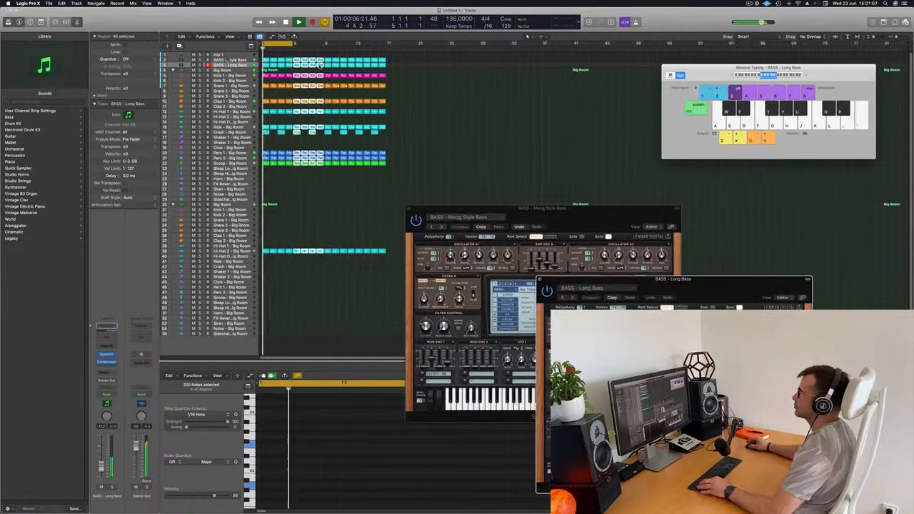
pyautogui.press('z')
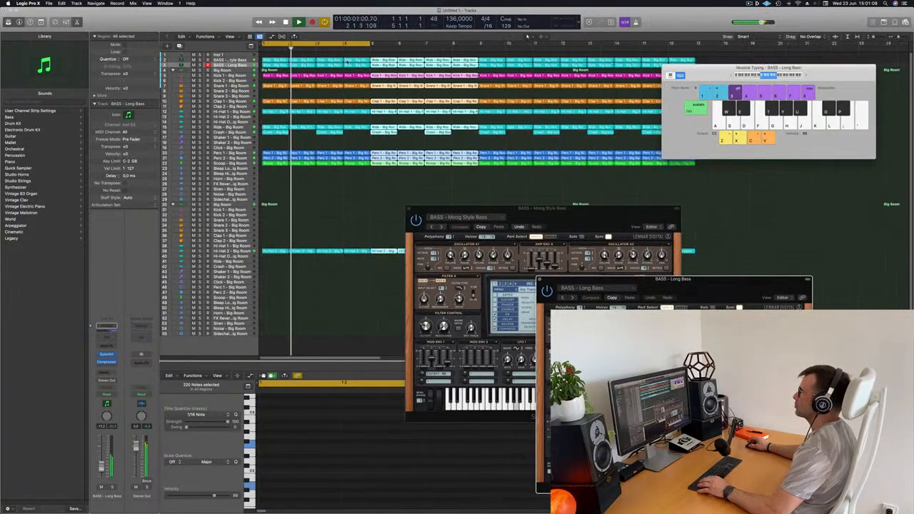
pyautogui.press('z')
pyautogui.moveTo(312, 44); pyautogui.dragTo(461, 64)
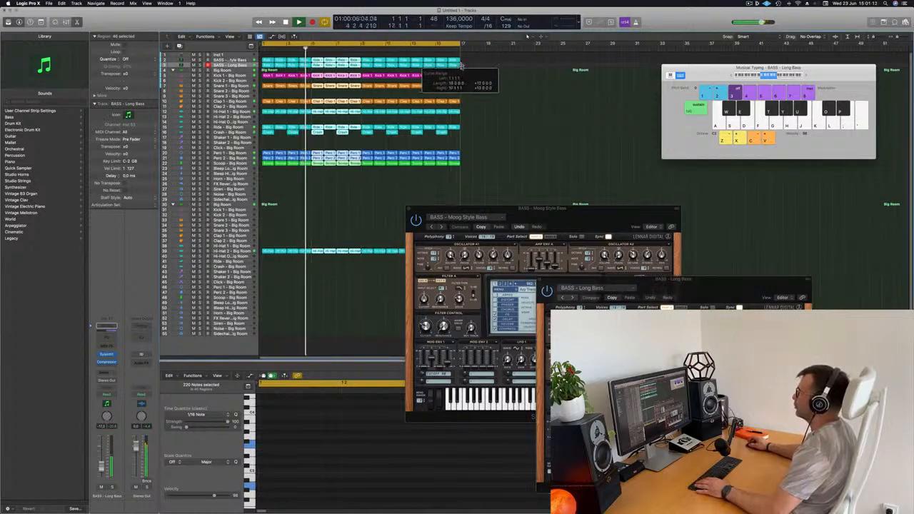
pyautogui.click(543, 131)
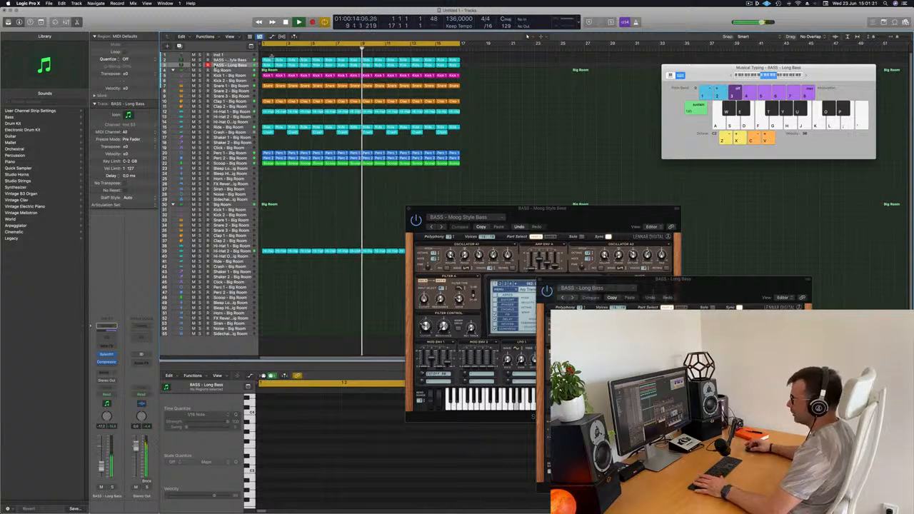
# Solo the Moog Style Bass and Long Bass tracks to compare them, and release both solos
pyautogui.press('s')
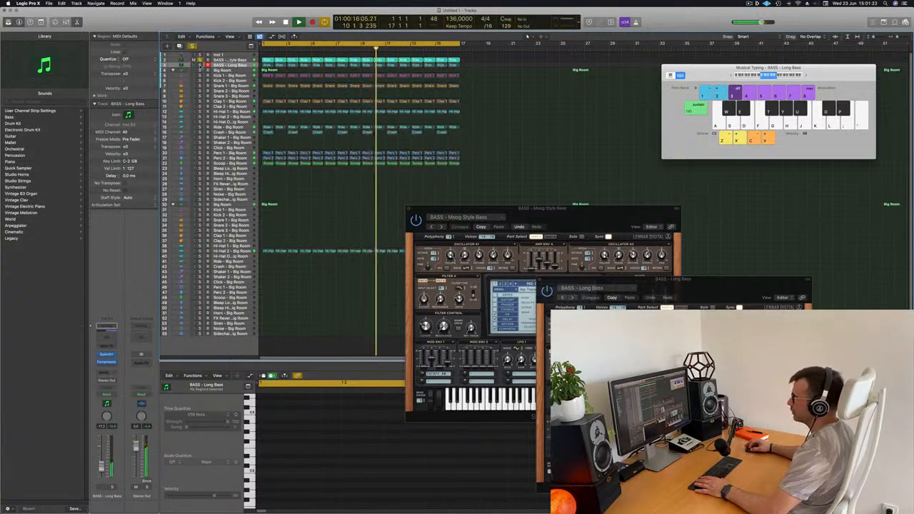
pyautogui.press('s')
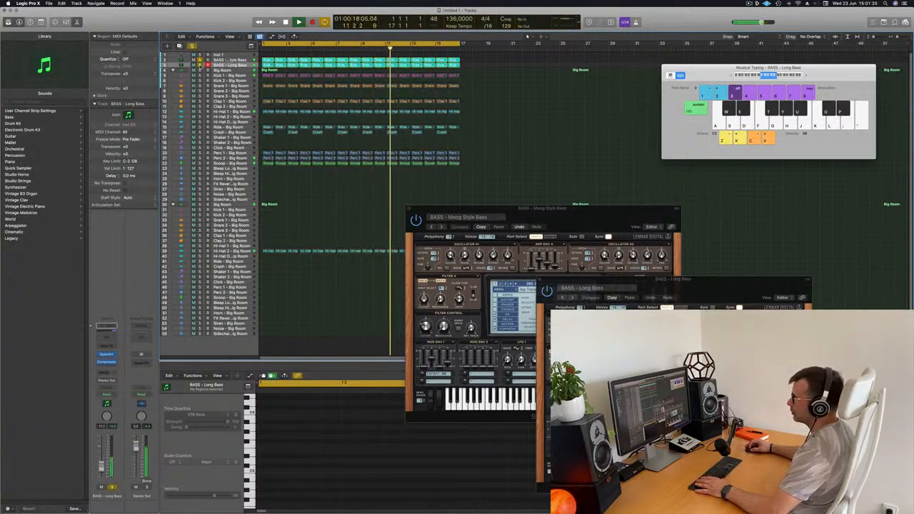
pyautogui.press('s')
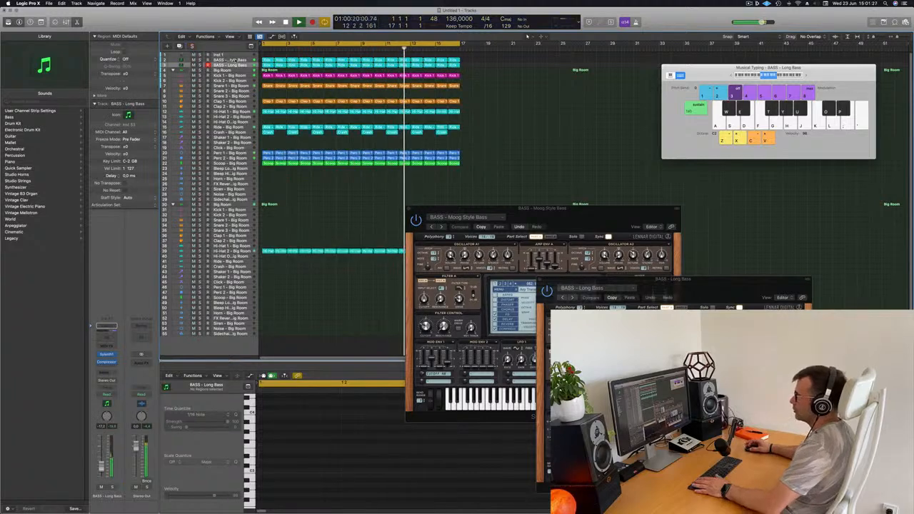
# Reopen Sylenth1 on the Moog Style Bass track, restart playback and arrange both plug-in windows beside the regions
pyautogui.click(233, 61)
pyautogui.press('Return')
pyautogui.click(108, 355)
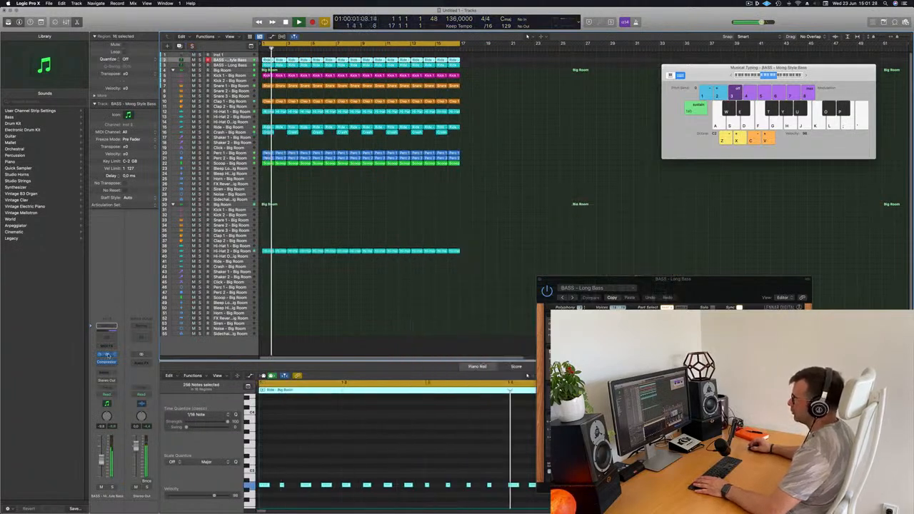
pyautogui.press('Return')
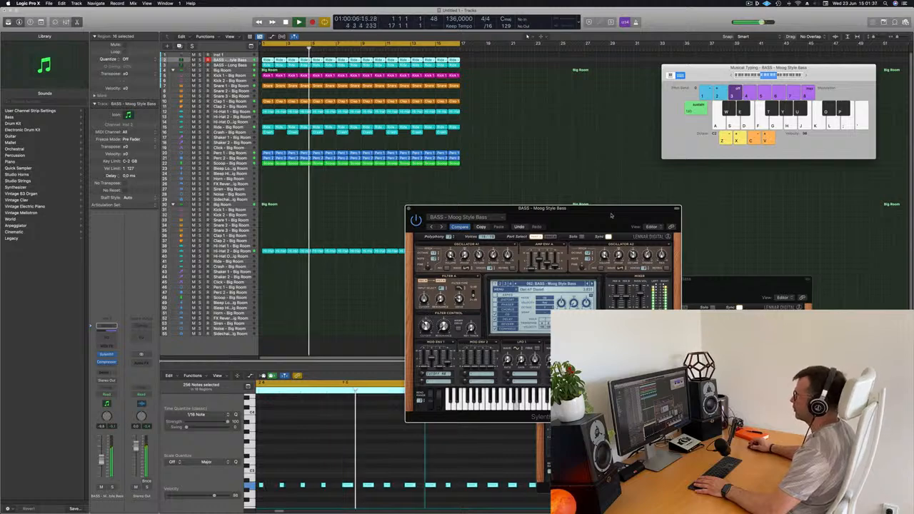
pyautogui.moveTo(611, 215); pyautogui.dragTo(834, 53)
pyautogui.moveTo(766, 285); pyautogui.dragTo(803, 173)
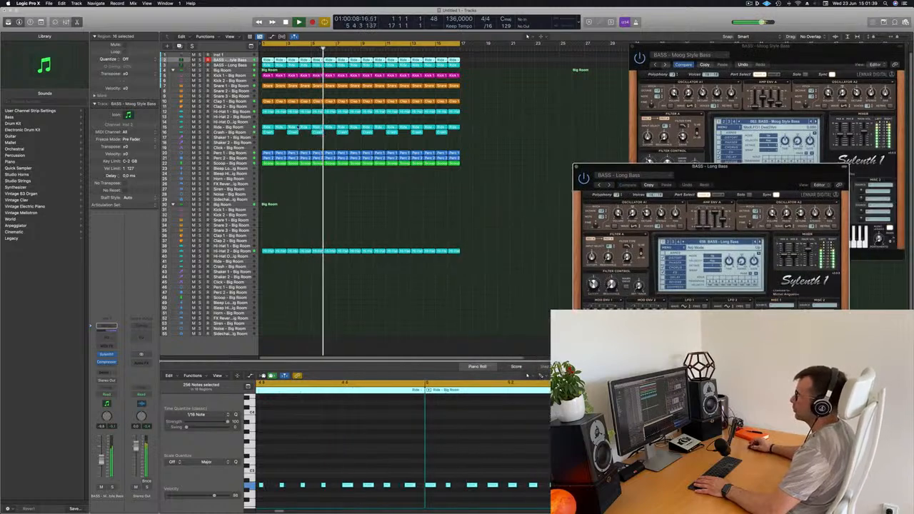
# Delete every second Crash region so crashes remain only at bars 1, 5, 9 and 13
pyautogui.click(235, 133)
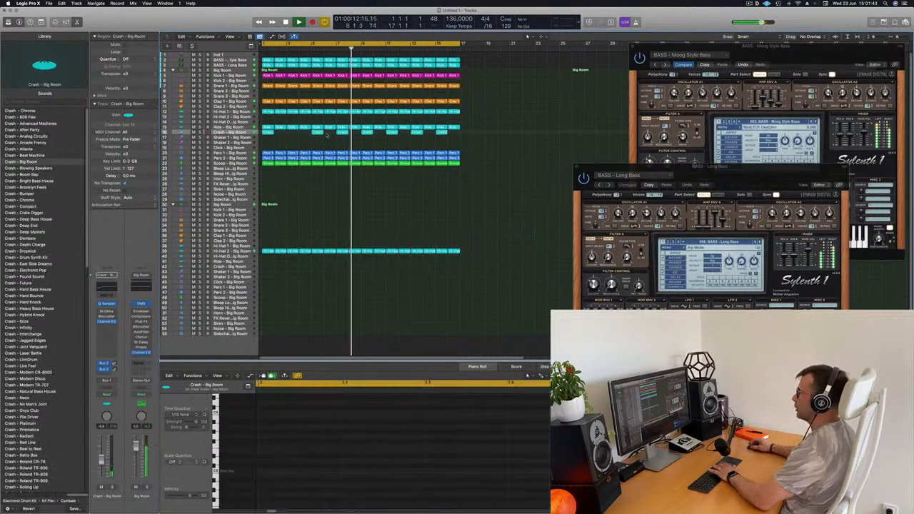
pyautogui.click(399, 133)
pyautogui.click(330, 141)
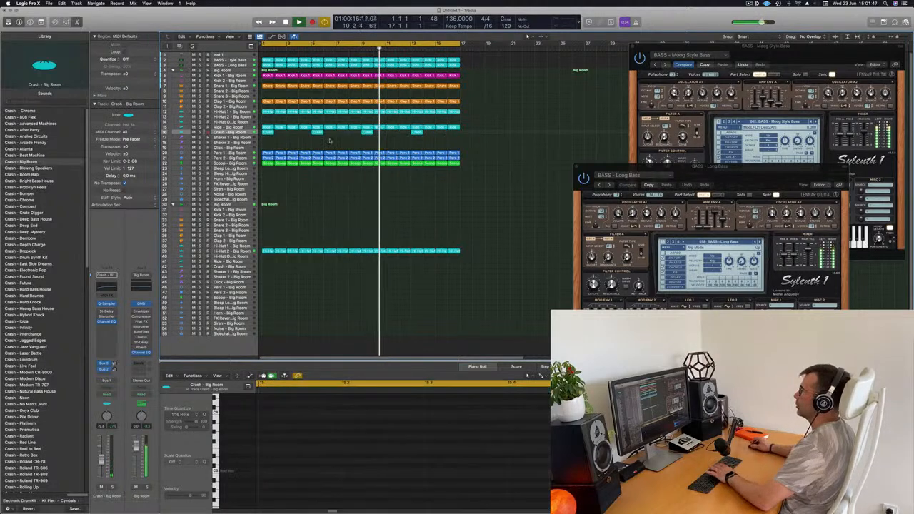
# Restart playback and duplicate the second Big Room drum kit track as a new track stack
pyautogui.scroll(-1, 336, 155)
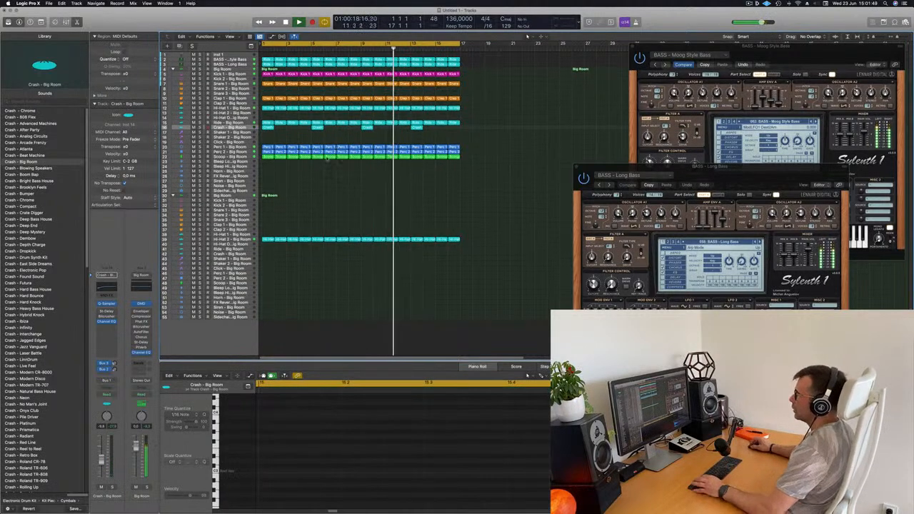
pyautogui.press('Return')
pyautogui.click(234, 196)
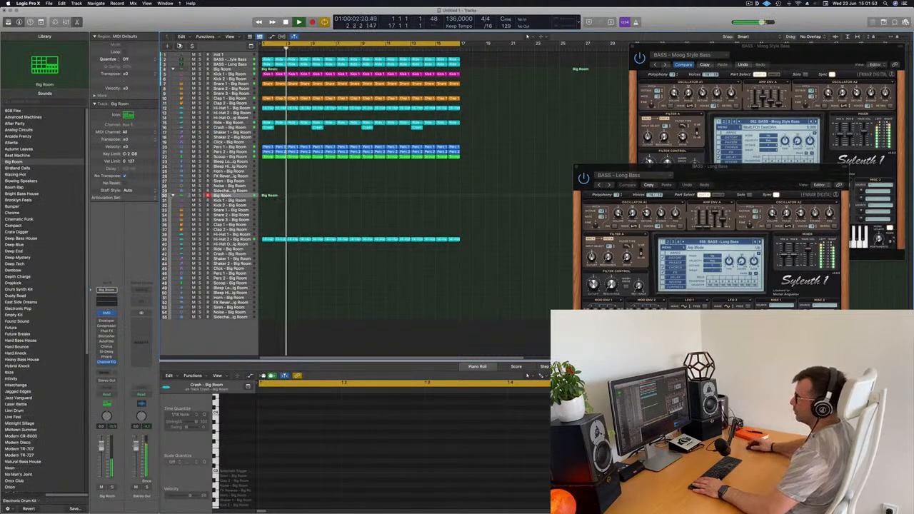
pyautogui.click(179, 47)
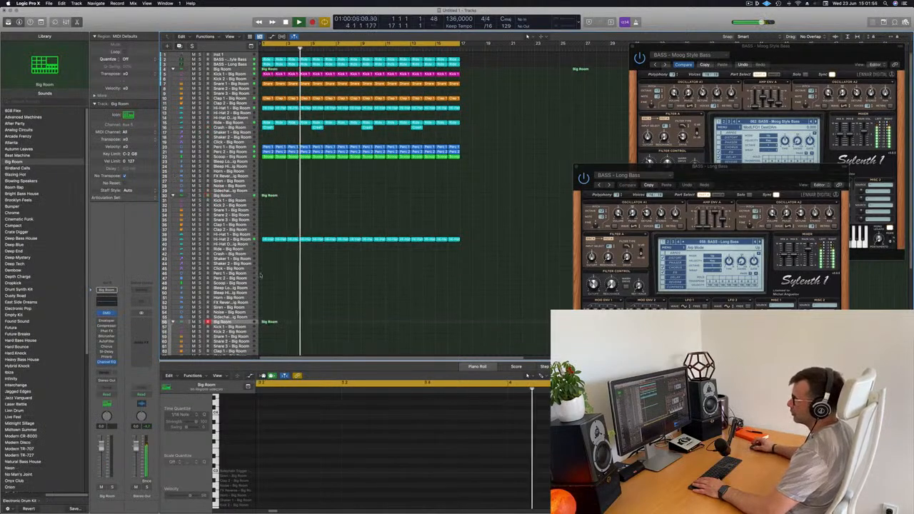
# Load the Roland TR-909 electronic drum kit from the library onto the new drum track
pyautogui.scroll(-1, 182, 285)
pyautogui.scroll(-1, 182, 284)
pyautogui.scroll(-10, 41, 271)
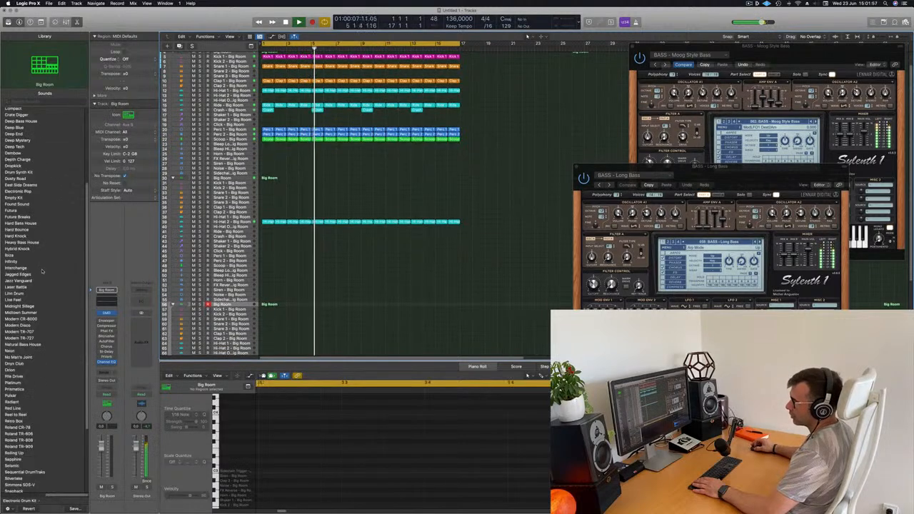
pyautogui.click(19, 385)
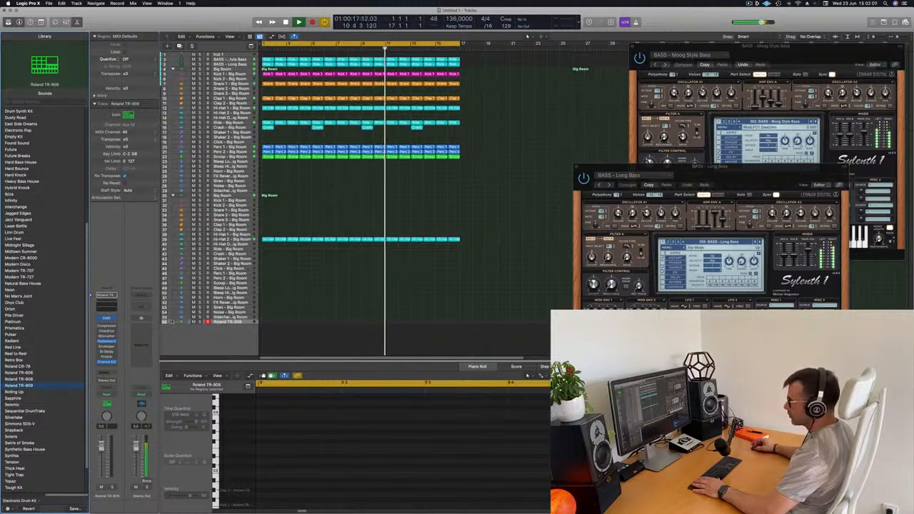
# Copy the first Hi-Hat 2 region of the second Big Room kit onto the Roland TR-909 kit's Tom Low track at bar 1
pyautogui.scroll(-6, 341, 213)
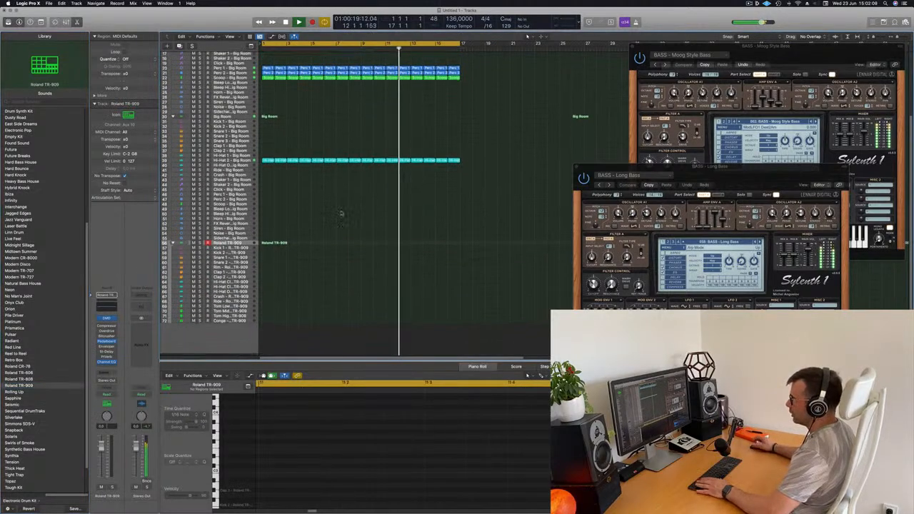
pyautogui.click(267, 162)
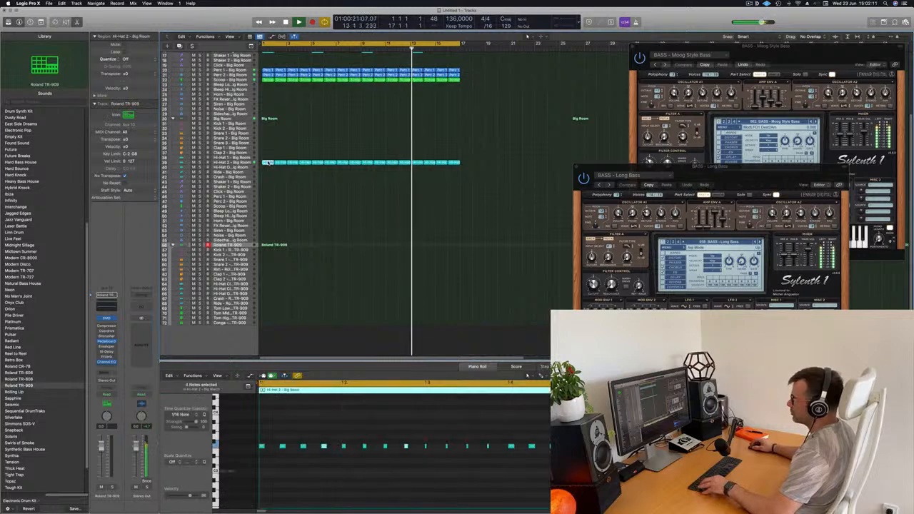
pyautogui.moveTo(270, 286); pyautogui.dragTo(271, 332)
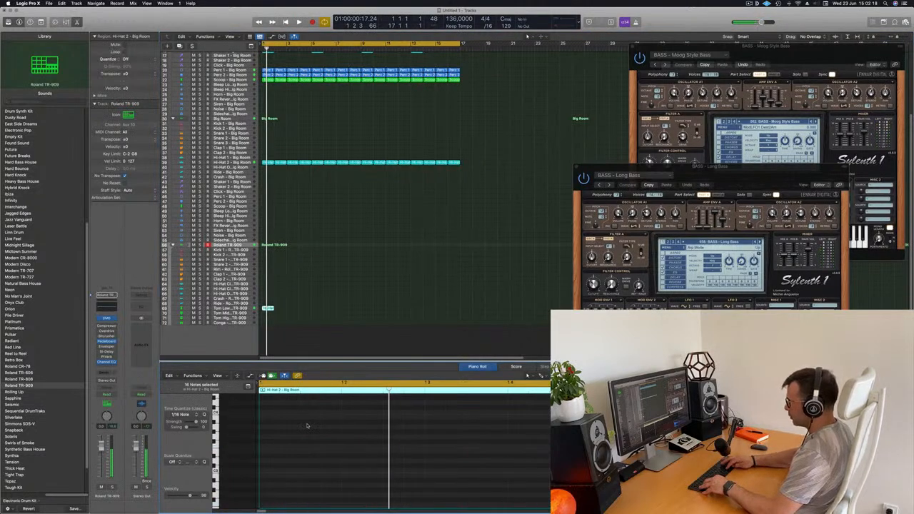
# Listen to the copied region on the Tom Low track, both soloed and with the rest of the mix
pyautogui.press('space')
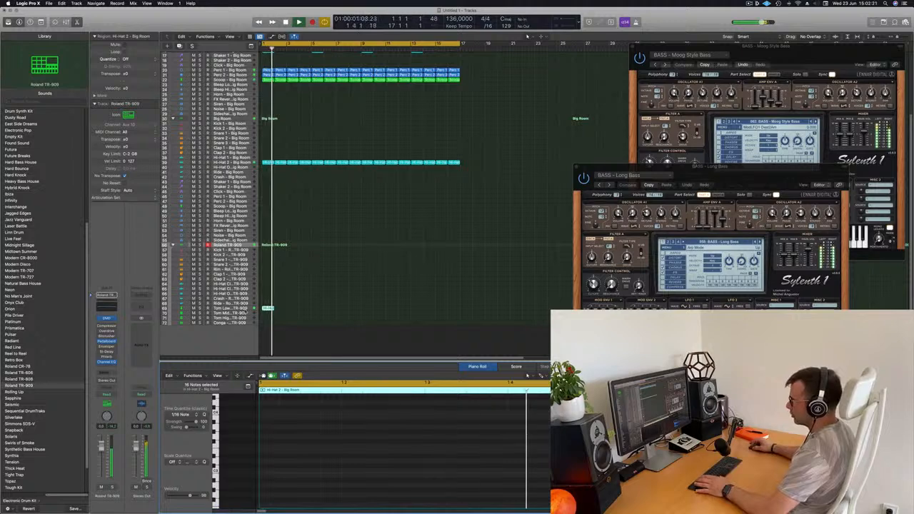
pyautogui.press('space')
pyautogui.click(246, 310)
pyautogui.press('space')
pyautogui.press('s')
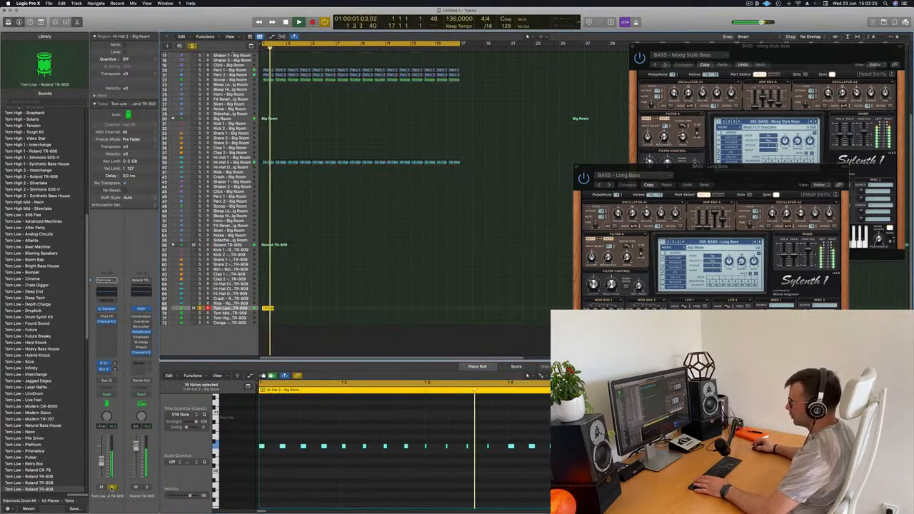
pyautogui.press('s')
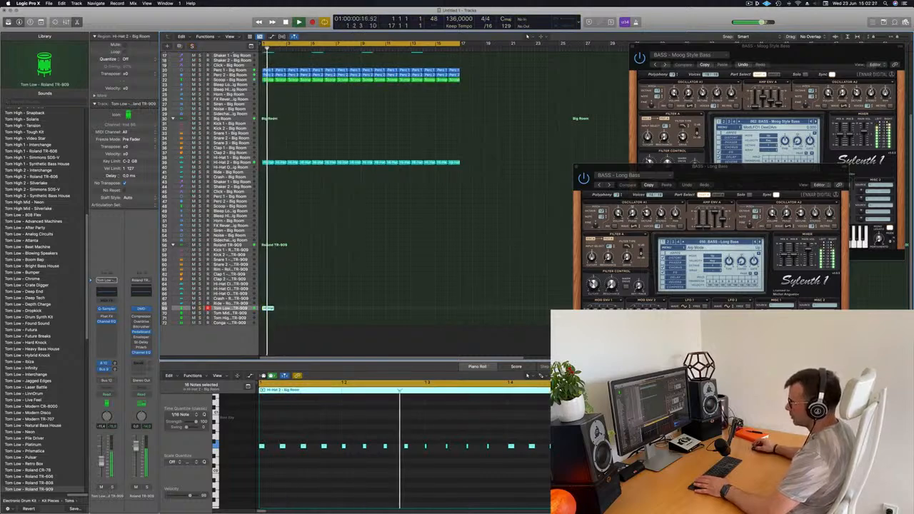
pyautogui.press('space')
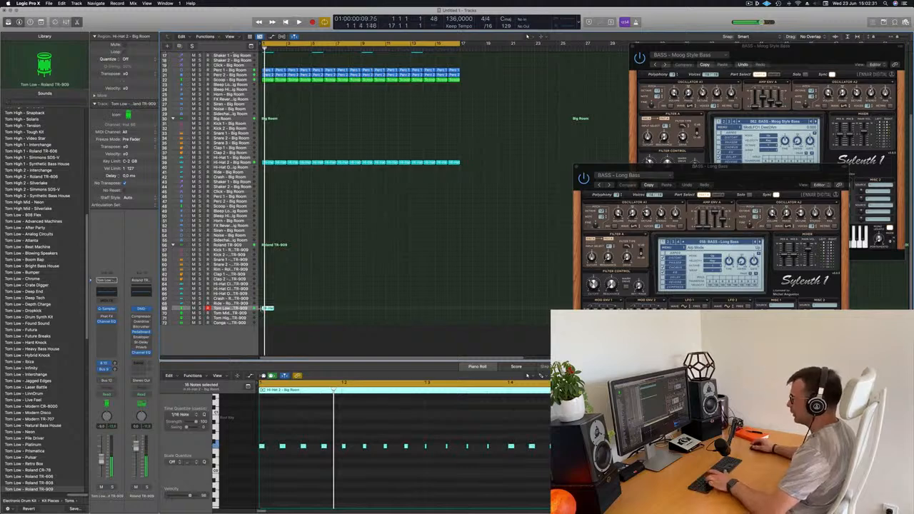
# Repeat the Tom Low region to fill all 16 bars and restart playback from the beginning
pyautogui.press('super+r')
pyautogui.press('super+r')
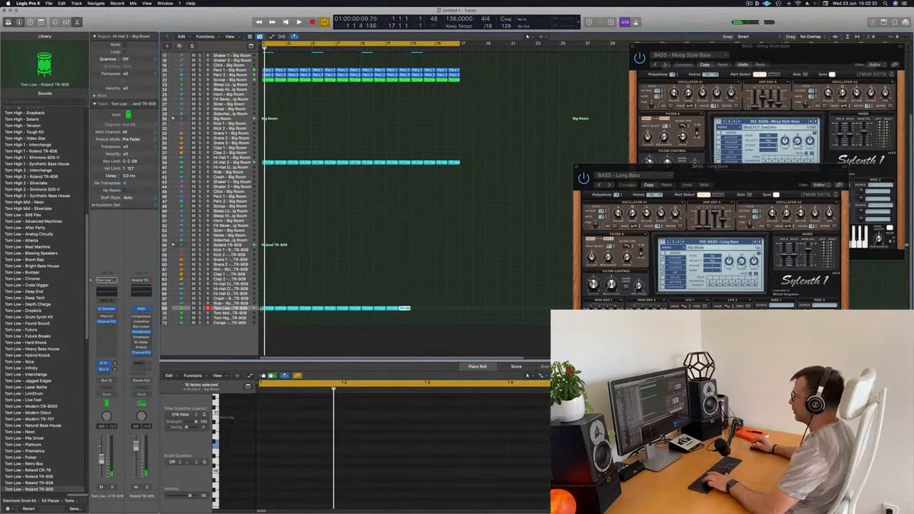
pyautogui.press('space')
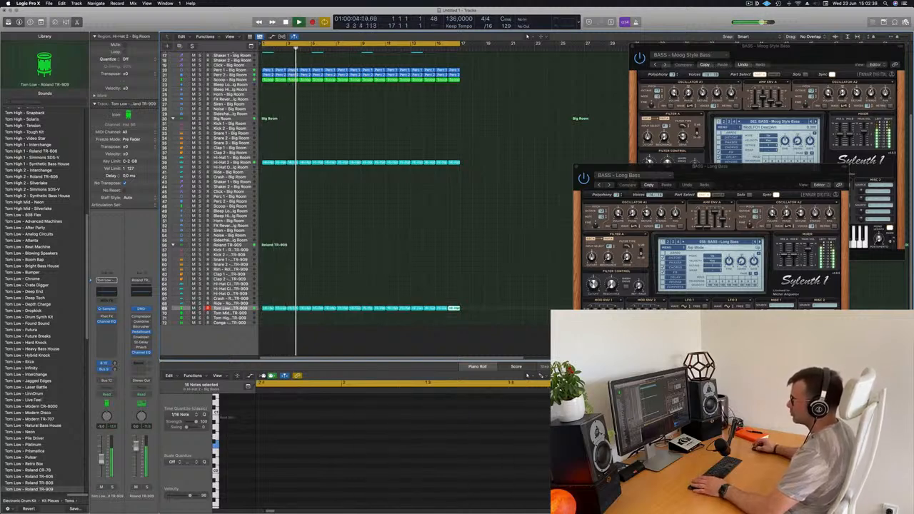
pyautogui.press('Return')
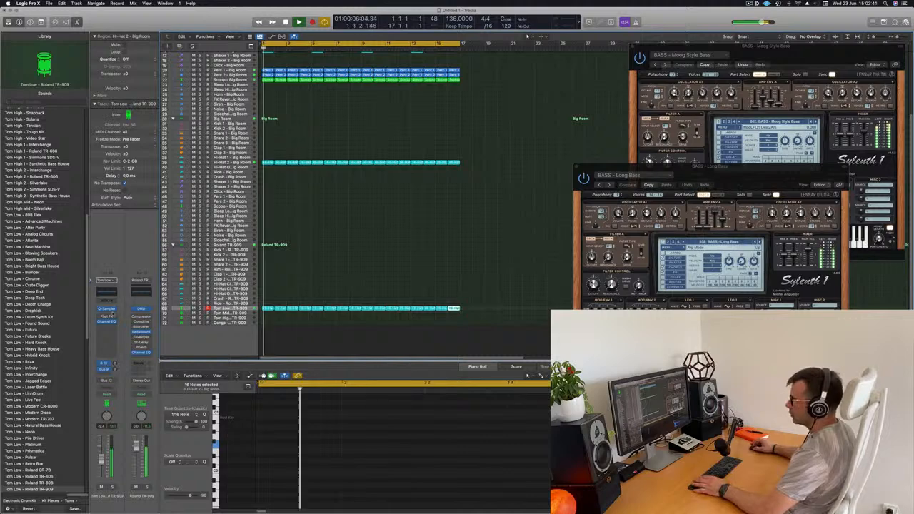
# View the Tom Low sampler, lengthen all the notes in the first Tom Low region, and close the sampler
pyautogui.click(107, 309)
pyautogui.moveTo(493, 87); pyautogui.dragTo(748, 92)
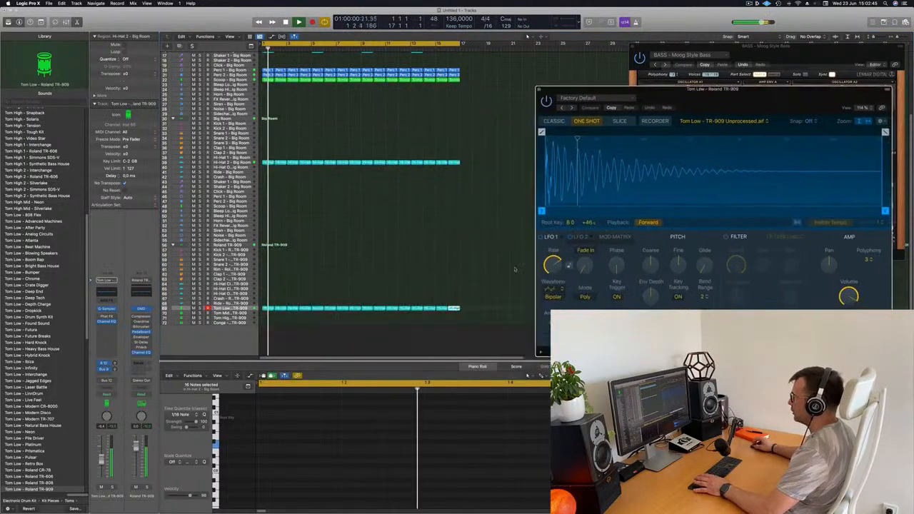
pyautogui.click(267, 308)
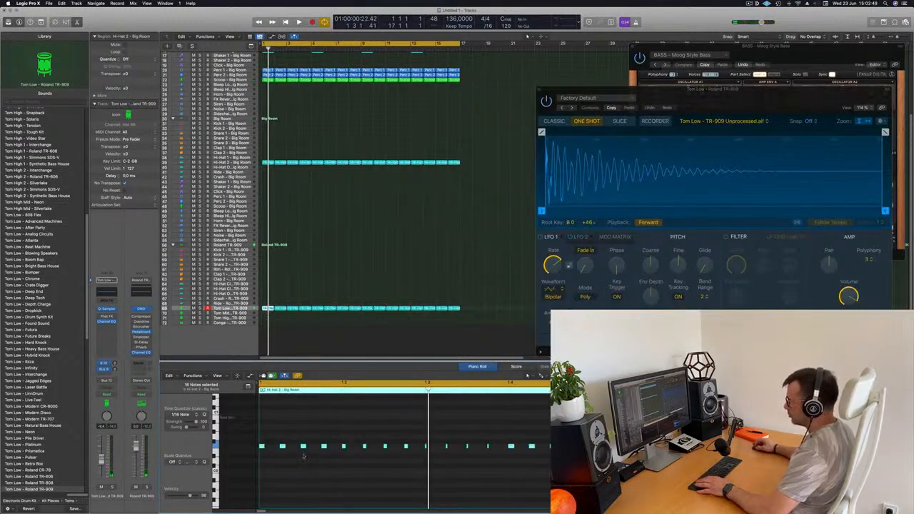
pyautogui.click(343, 451)
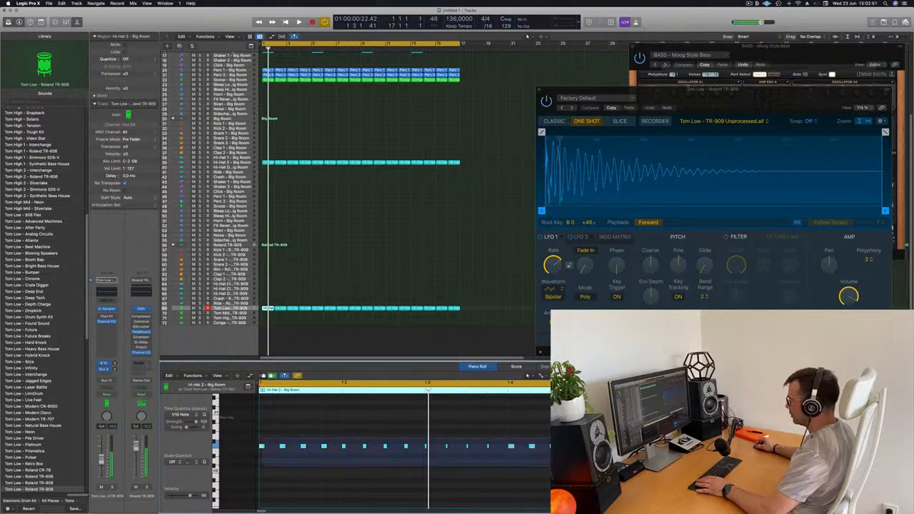
pyautogui.press('super+a')
pyautogui.moveTo(263, 446); pyautogui.dragTo(273, 448)
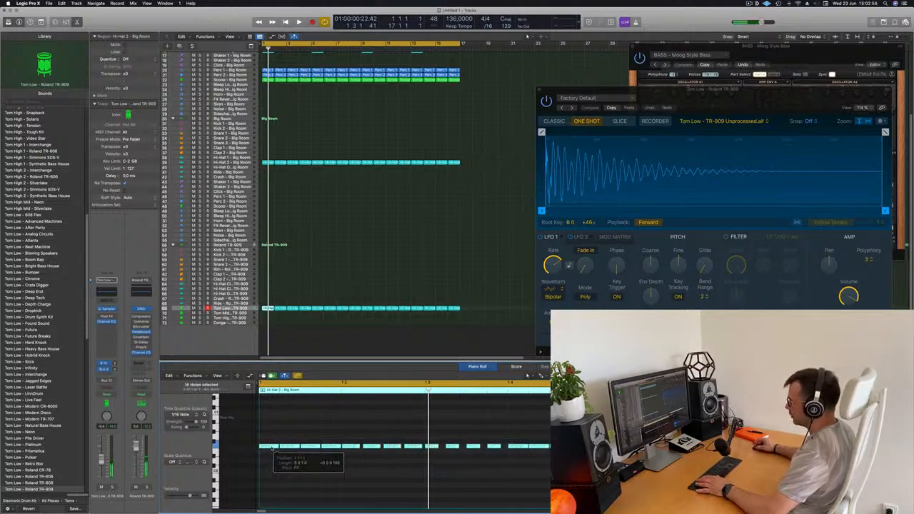
pyautogui.press('space')
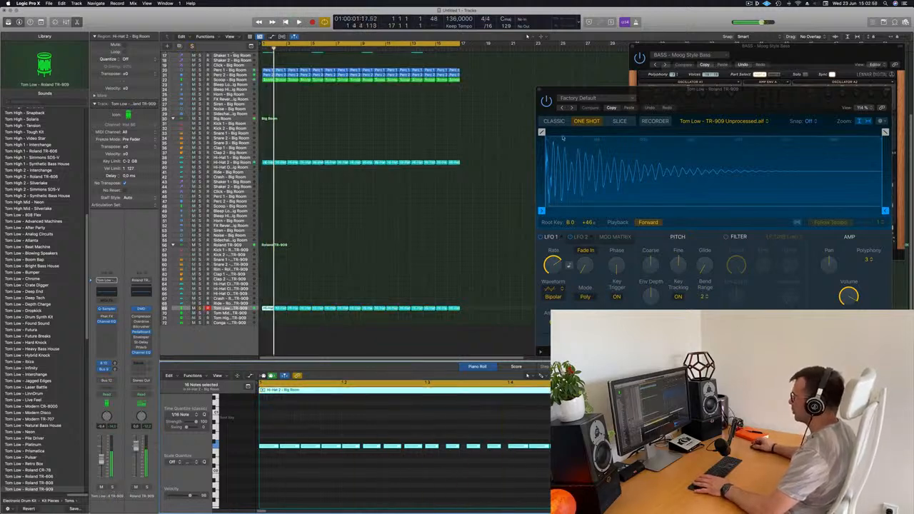
pyautogui.click(540, 89)
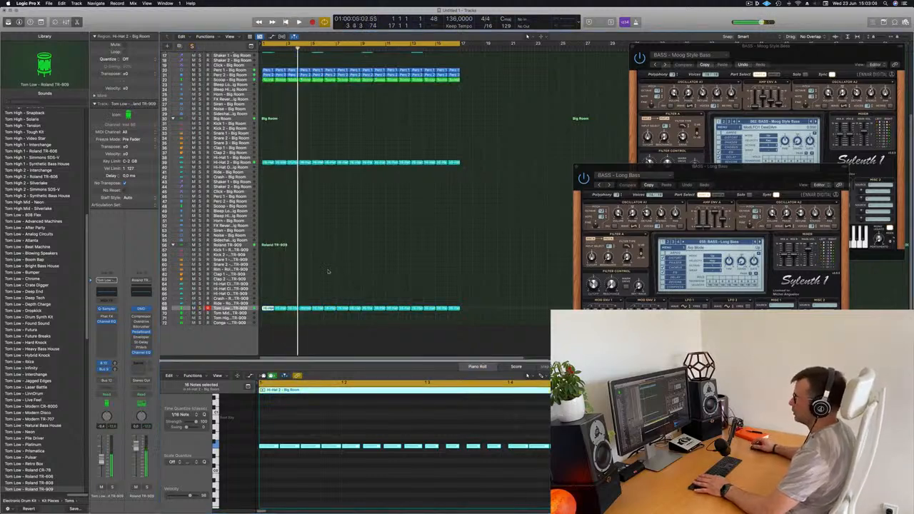
# Insert a Compressor on the Tom Low track, side-chained to Kick 1 - Big Room (Inst 3), with auto release off
pyautogui.press('space')
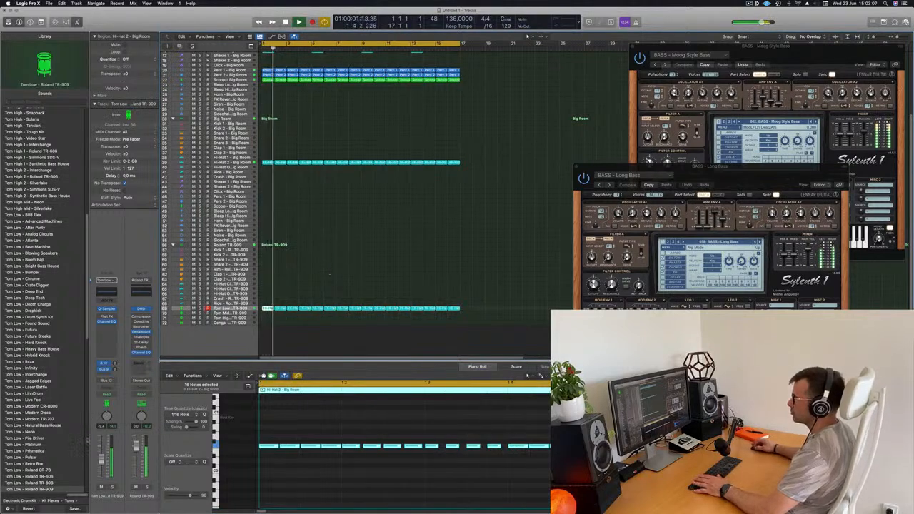
pyautogui.click(107, 328)
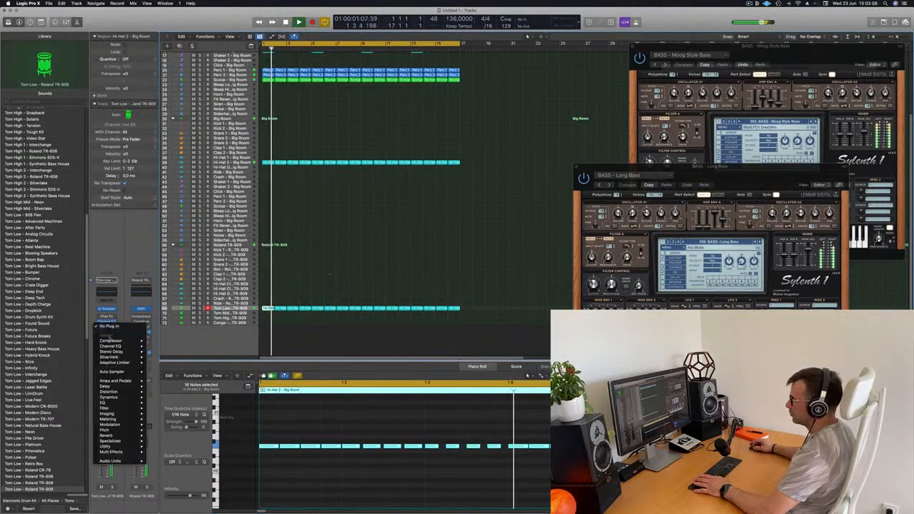
pyautogui.click(160, 341)
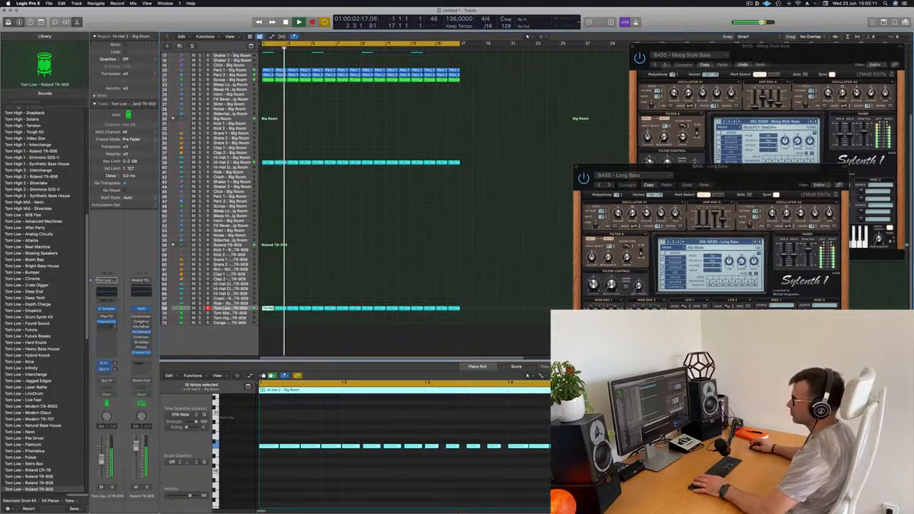
pyautogui.click(620, 94)
pyautogui.moveTo(618, 108)
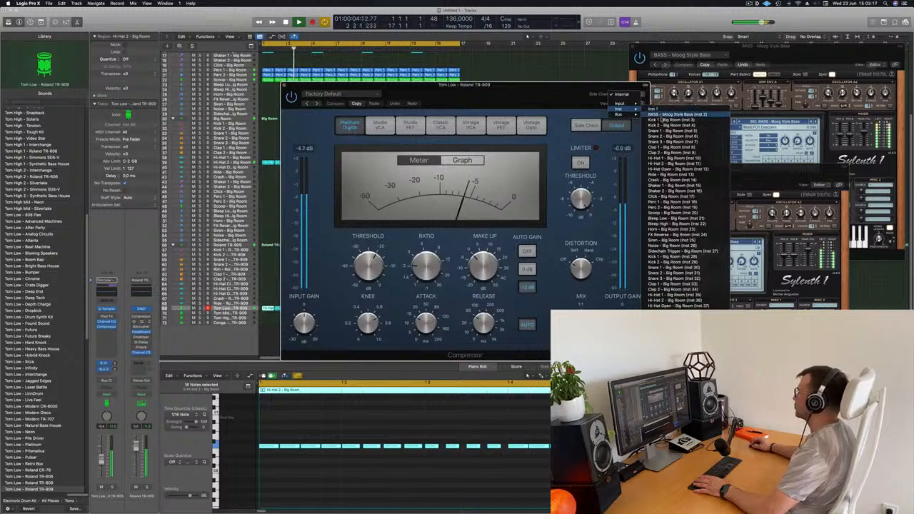
pyautogui.click(671, 120)
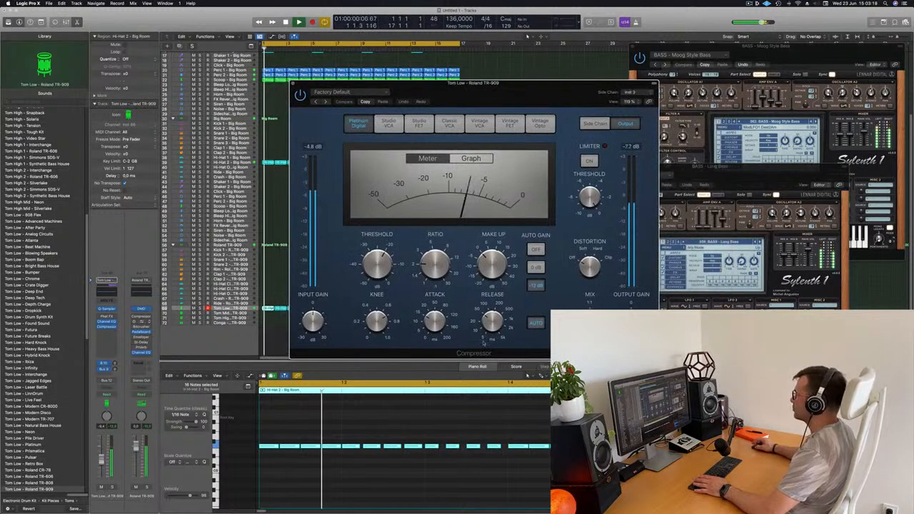
pyautogui.click(535, 322)
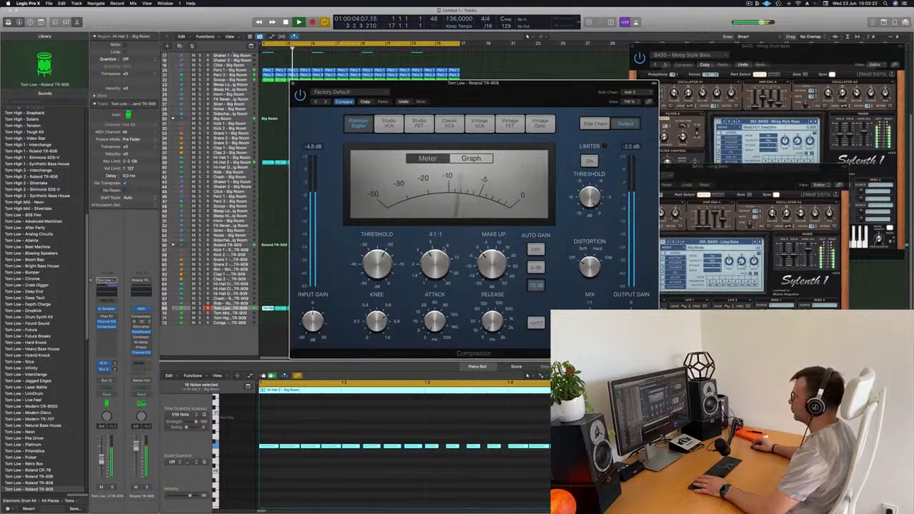
# Solo the Tom Low track, set its Compressor ratio to about 3.7:1 and close the plug-in window
pyautogui.moveTo(464, 83); pyautogui.dragTo(452, 114)
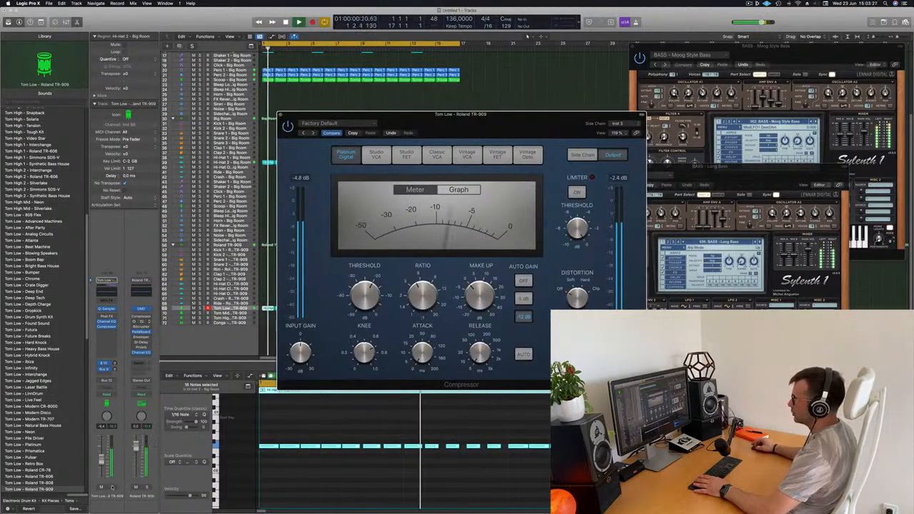
pyautogui.press('s')
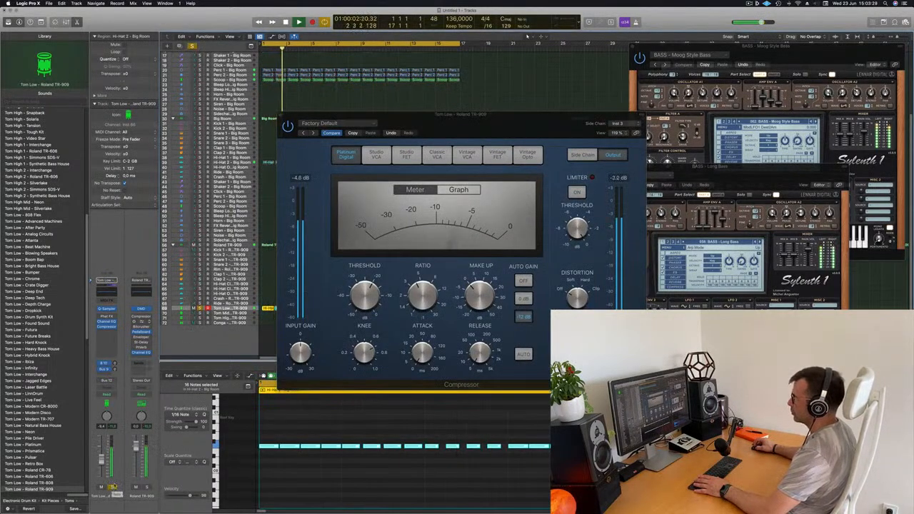
pyautogui.moveTo(422, 294); pyautogui.dragTo(422, 282)
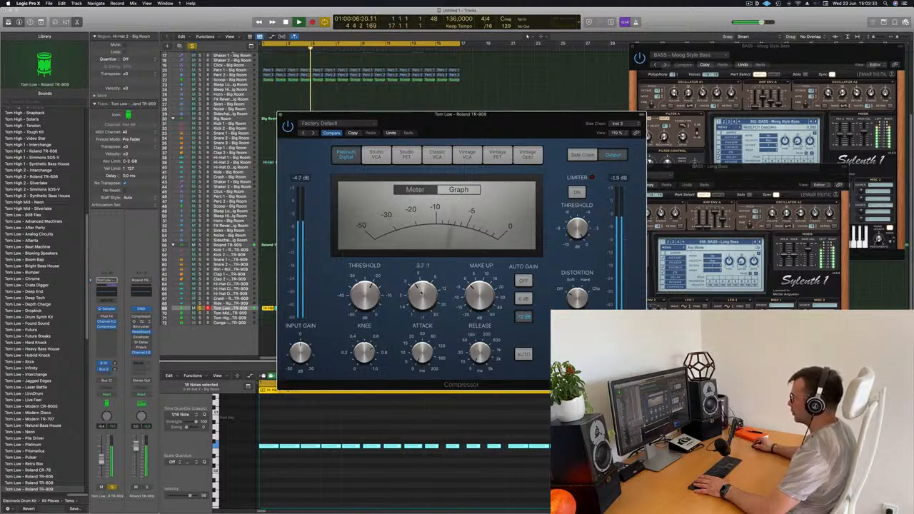
pyautogui.press('space')
pyautogui.press('space')
pyautogui.click(487, 109)
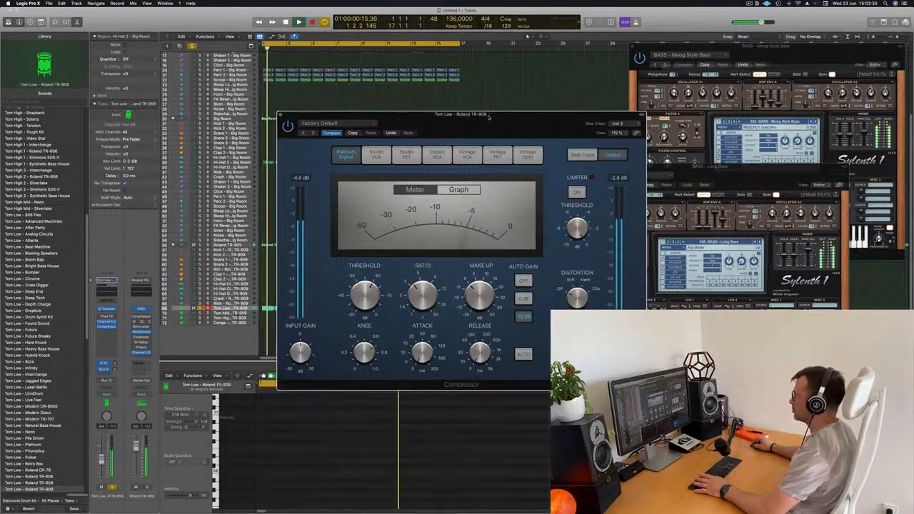
pyautogui.moveTo(488, 115); pyautogui.dragTo(504, 102)
pyautogui.click(299, 102)
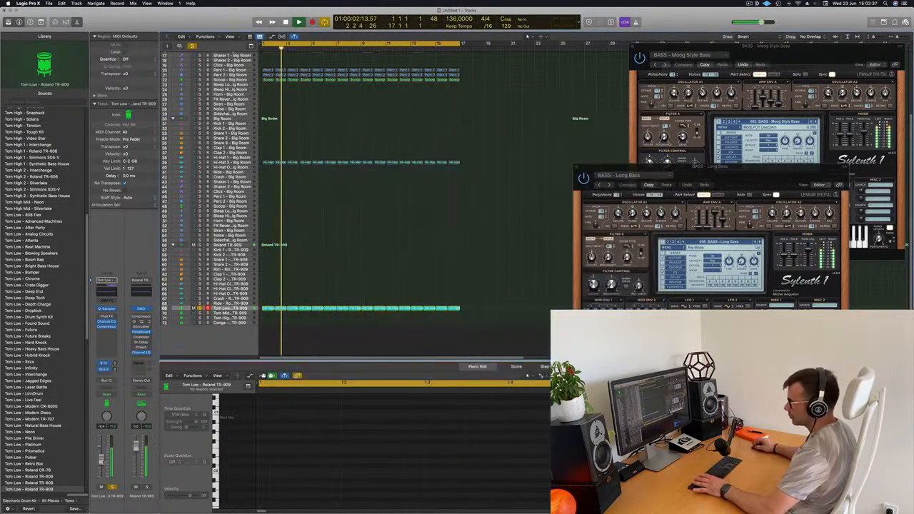
# Unsolo the Tom Low track, compare the mix with it muted and unmuted, and lower its volume
pyautogui.press('space')
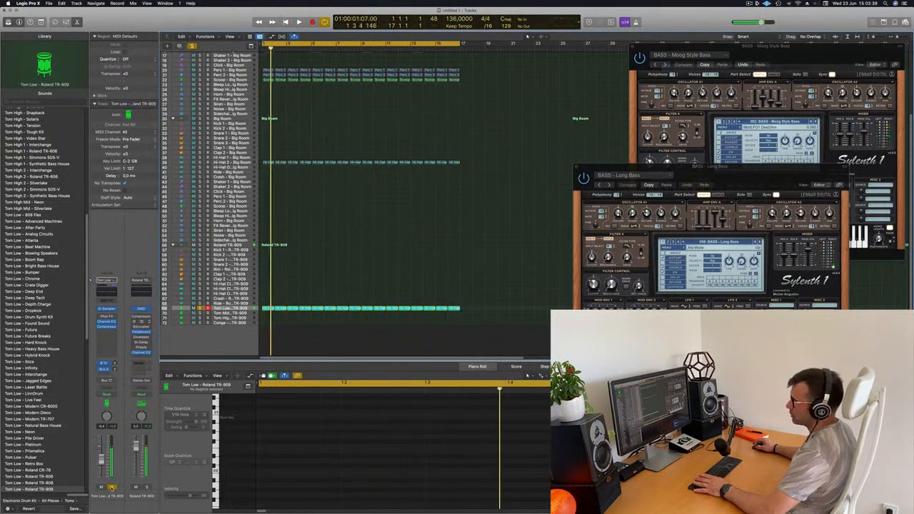
pyautogui.click(112, 487)
pyautogui.press('space')
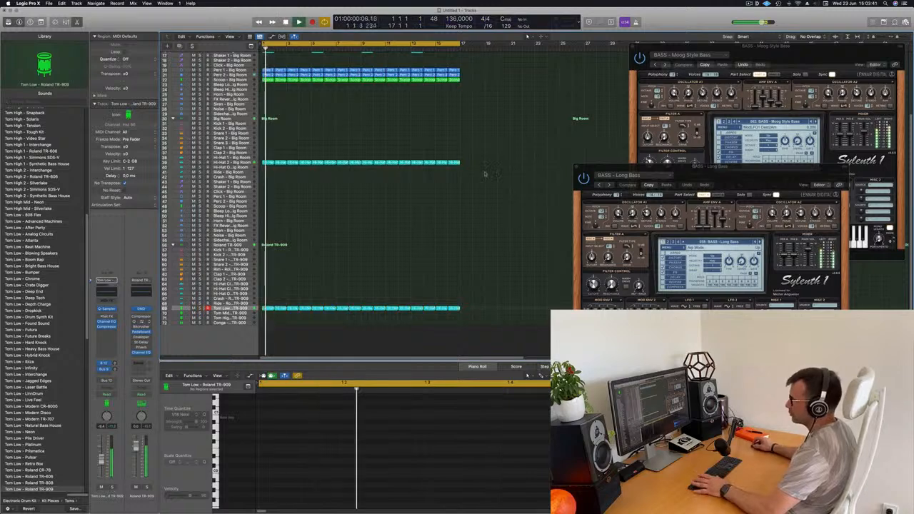
pyautogui.click(111, 488)
pyautogui.click(101, 487)
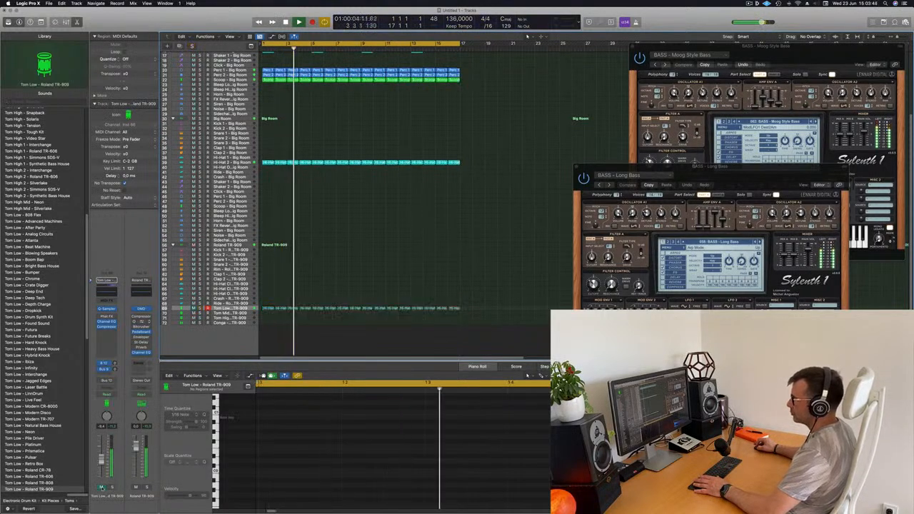
pyautogui.click(102, 488)
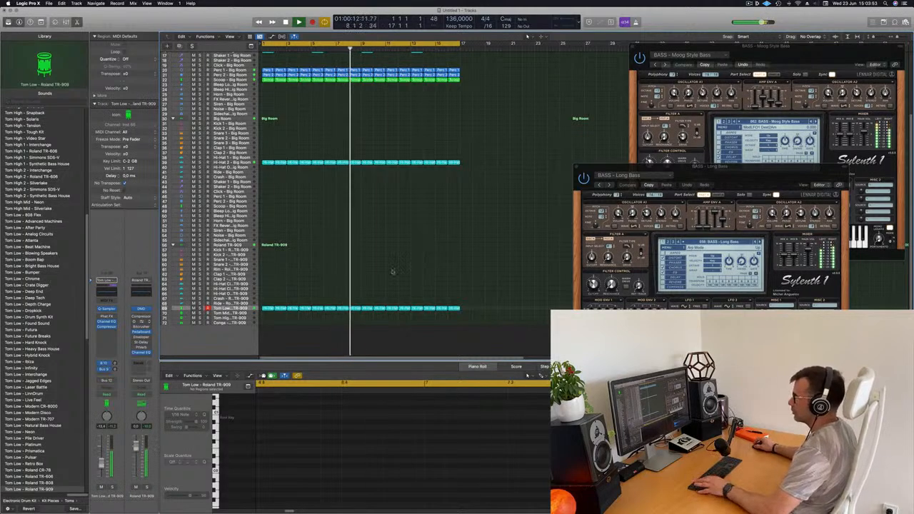
# Select the BASS - Long Bass track above the first Big Room kit
pyautogui.scroll(4, 508, 164)
pyautogui.scroll(5, 507, 163)
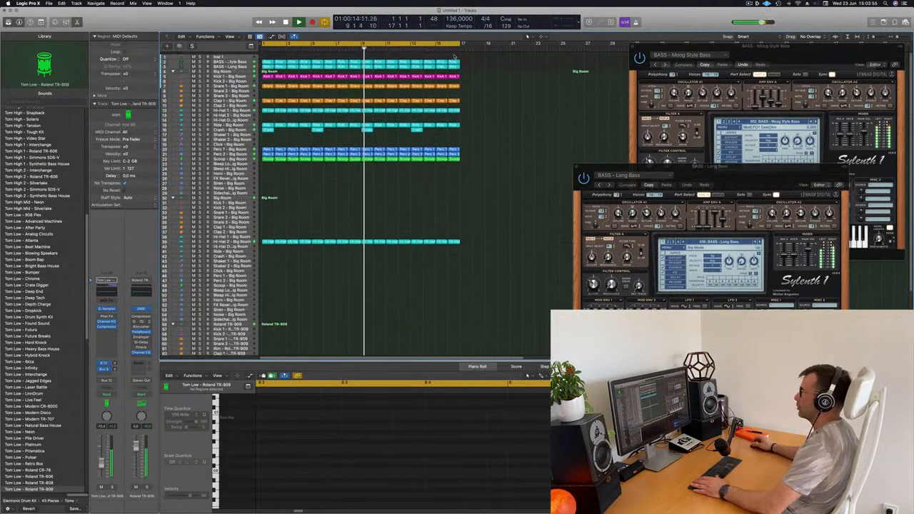
pyautogui.click(230, 64)
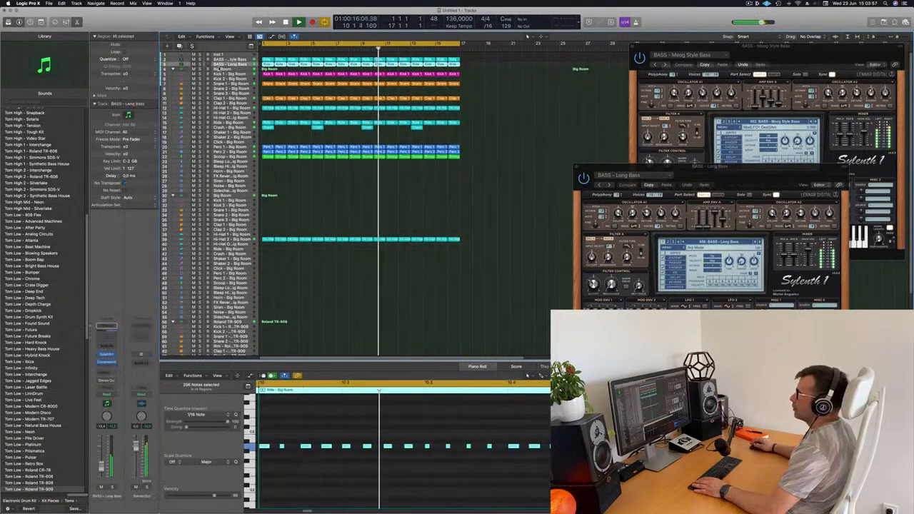
pyautogui.scroll(-2, 316, 300)
pyautogui.scroll(2, 316, 299)
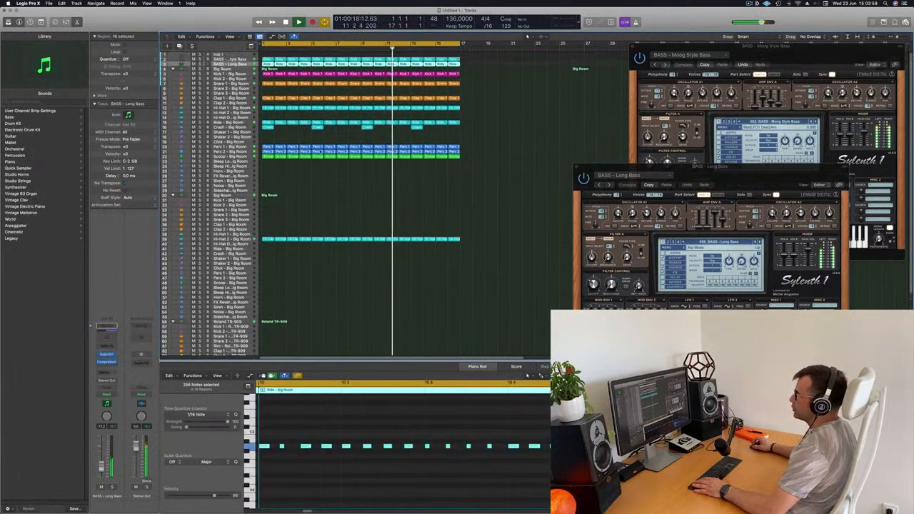
# Copy the first Scoop - Big Room region onto the Roland TR-909 Tom Mid track at bar 1
pyautogui.scroll(-10, 329, 208)
pyautogui.click(266, 162)
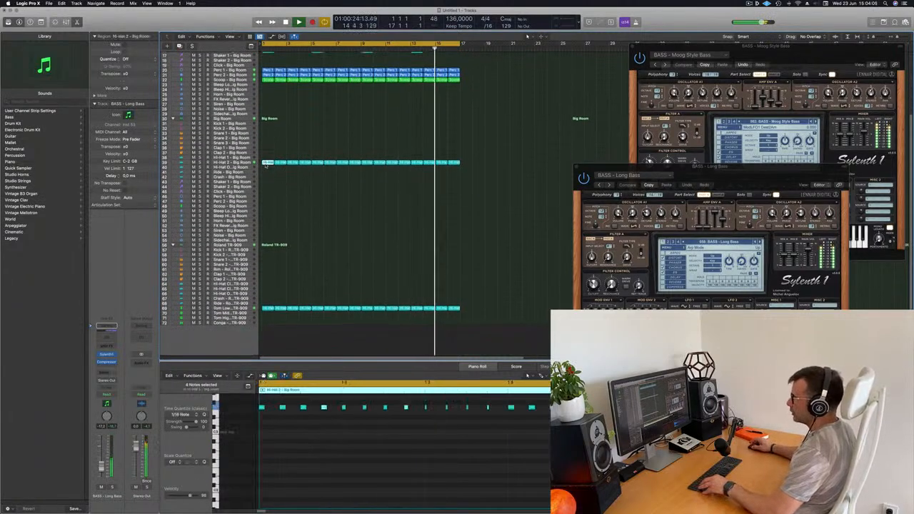
pyautogui.click(269, 80)
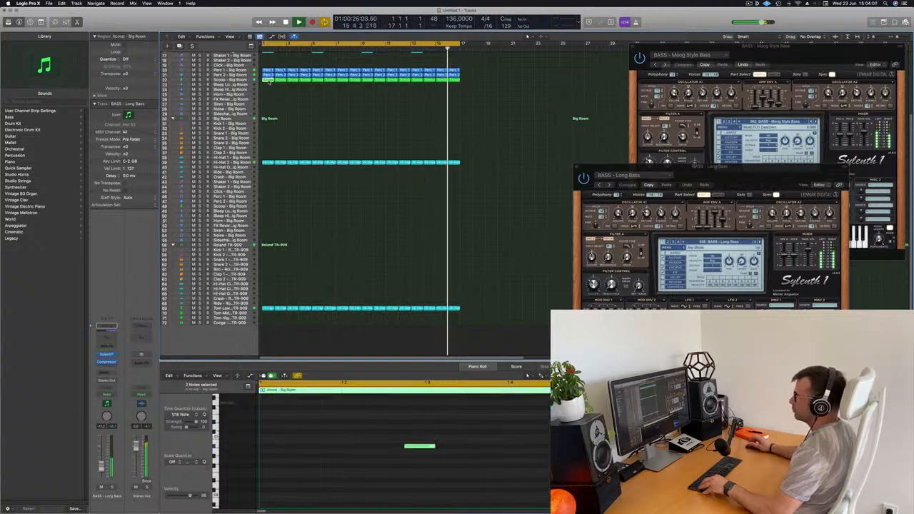
pyautogui.moveTo(268, 80); pyautogui.dragTo(271, 314)
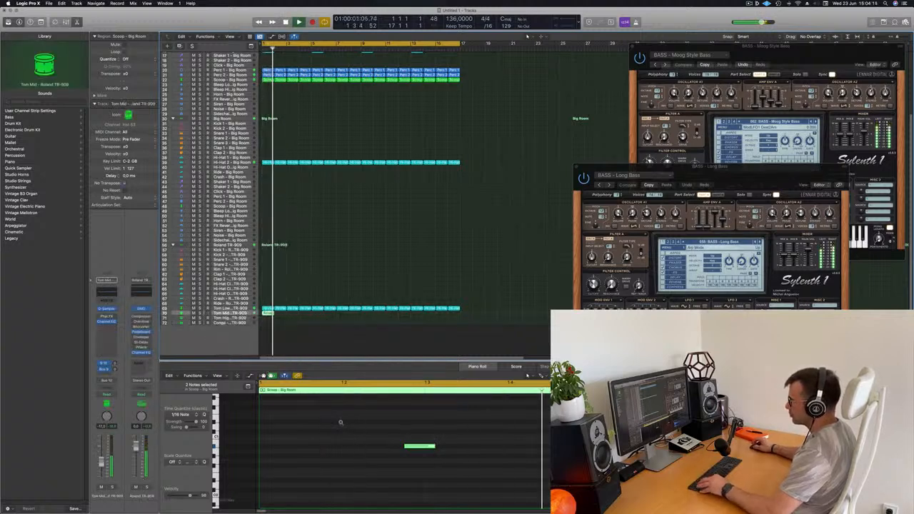
pyautogui.press('super+Left')
pyautogui.moveTo(274, 426); pyautogui.dragTo(362, 465)
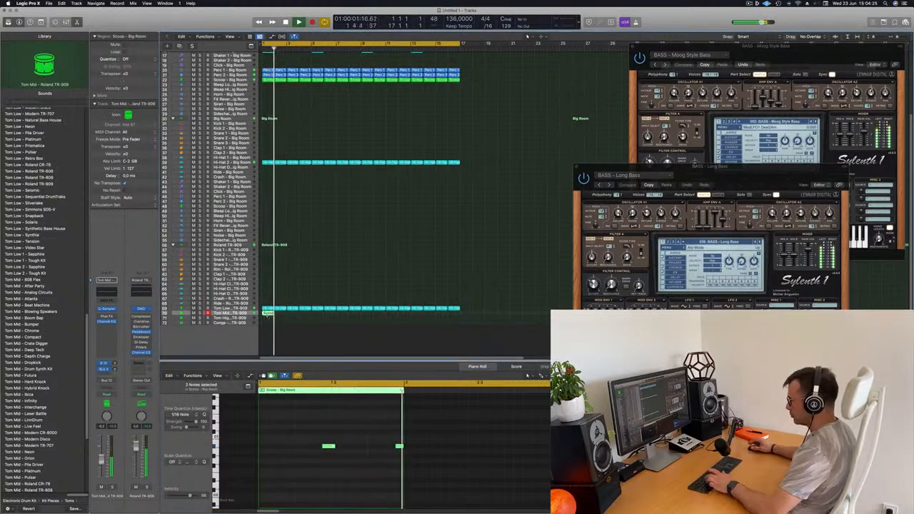
# Repeat the one-bar region on the Tom Mid track until it fills all 16 bars
pyautogui.press('super+r')
pyautogui.press('super+r')
pyautogui.press('super+r')
pyautogui.press('super+r')
pyautogui.press('super+r')
pyautogui.press('super+r')
pyautogui.press('super+r')
pyautogui.press('super+r')
pyautogui.press('super+r')
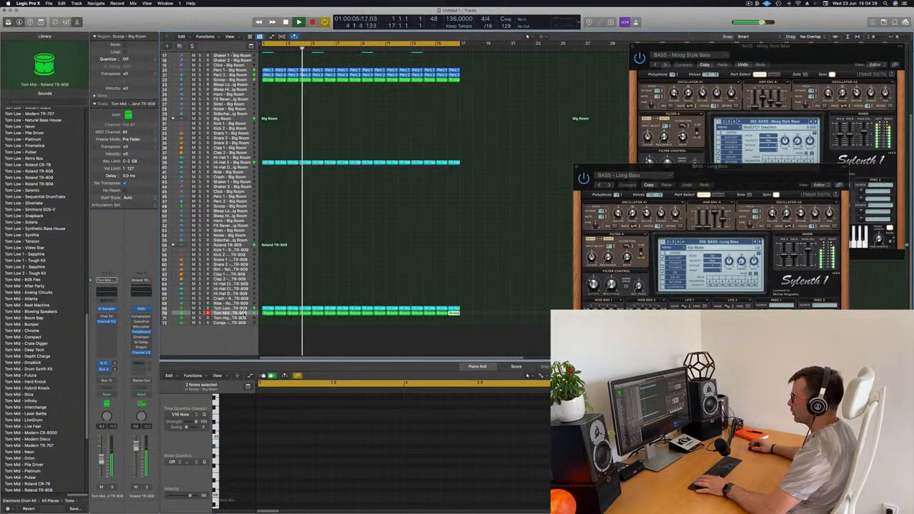
# Select all regions on the Tom Mid track and transpose their notes down an octave
pyautogui.click(242, 313)
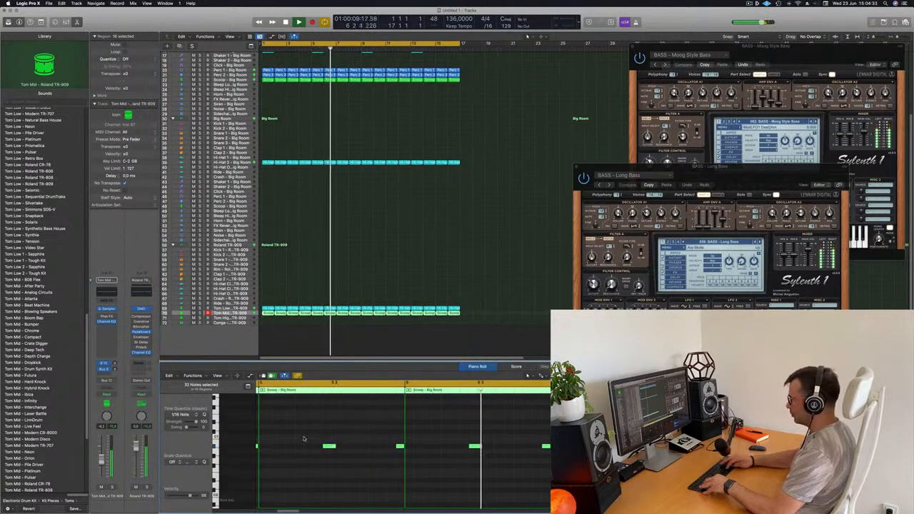
pyautogui.scroll(3, 303, 438)
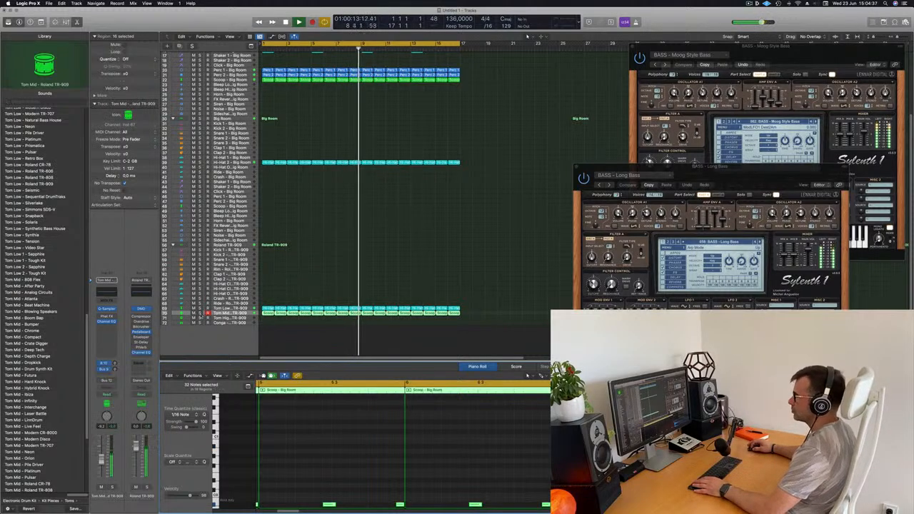
# Solo the Tom Mid and Tom Low tracks together to hear the combined pattern, unsolo both and clear the region selection
pyautogui.click(200, 313)
pyautogui.click(199, 308)
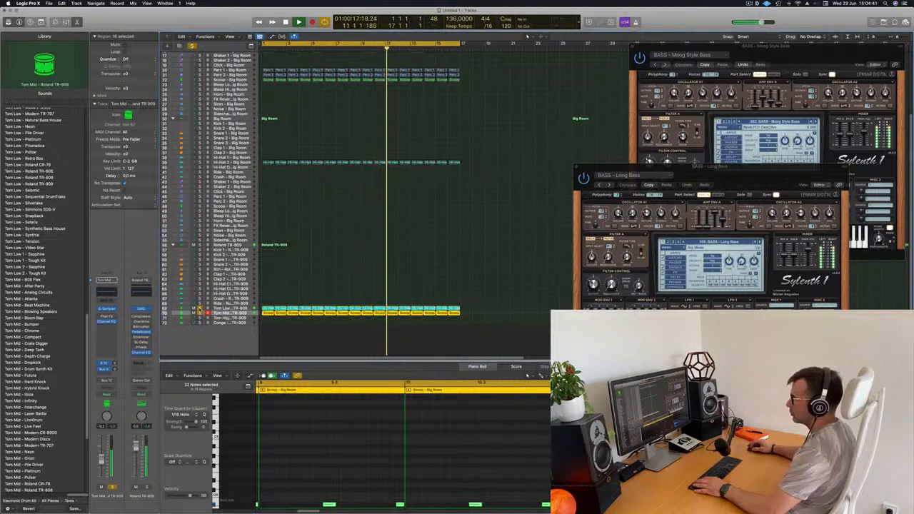
pyautogui.click(199, 310)
pyautogui.click(200, 313)
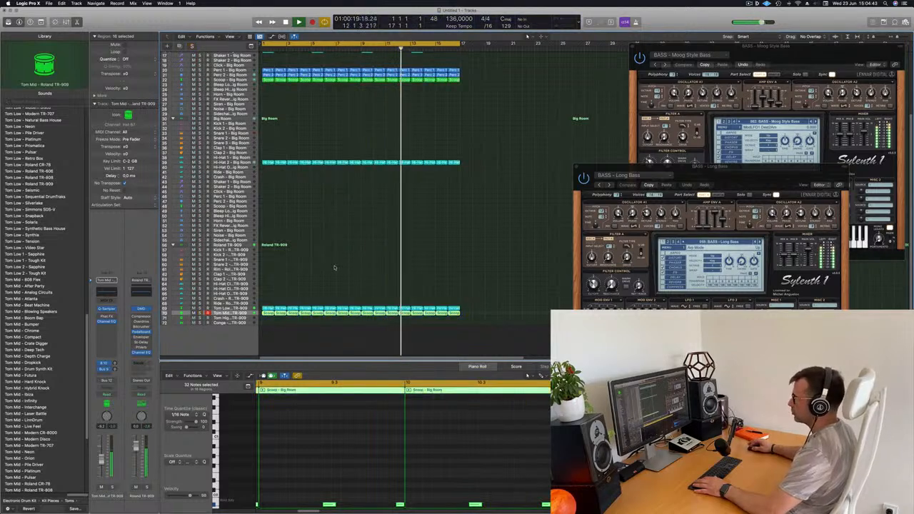
pyautogui.click(374, 270)
pyautogui.scroll(3, 368, 267)
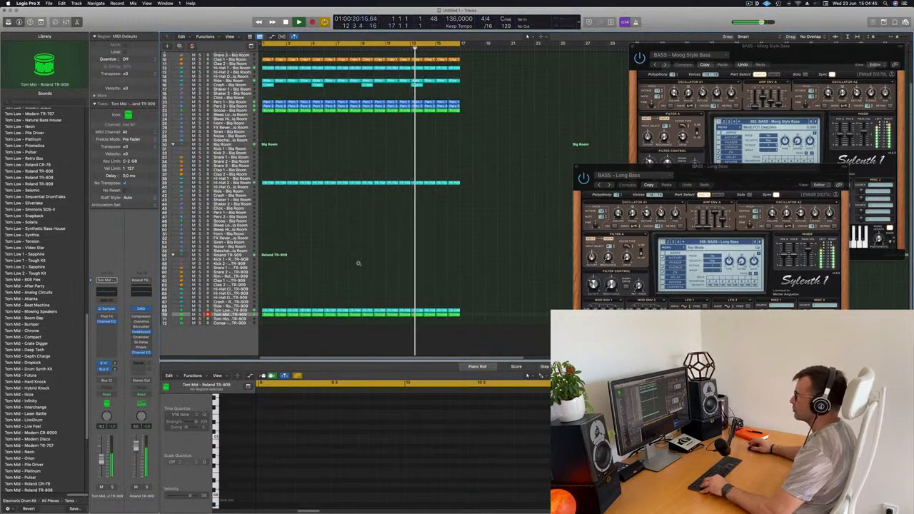
pyautogui.scroll(3, 404, 266)
pyautogui.scroll(-1, 404, 266)
pyautogui.scroll(1, 391, 250)
pyautogui.scroll(5, 343, 165)
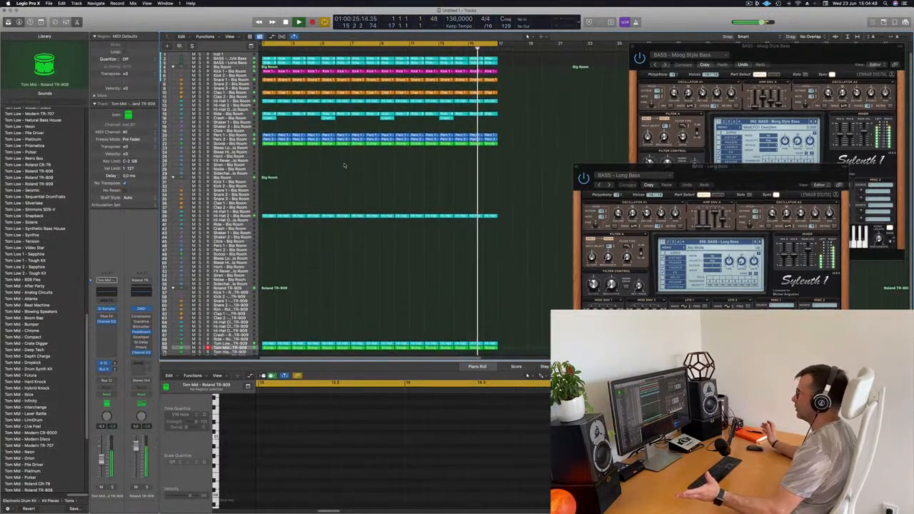
# Move the first Kick 1 - Big Room region to the TR-909 Kick 1 track and refill bar 1 with a copy of the neighbouring kick region
pyautogui.scroll(-3, 299, 275)
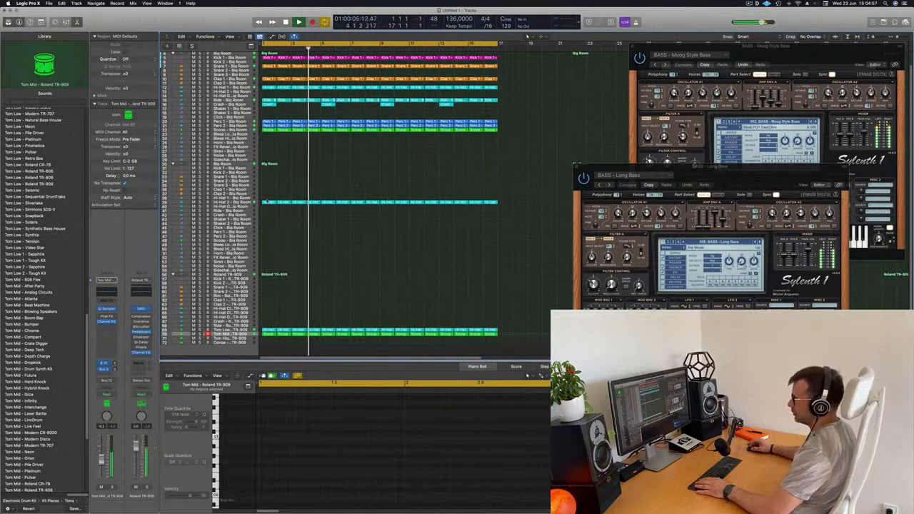
pyautogui.moveTo(268, 57); pyautogui.dragTo(270, 284)
pyautogui.press('Return')
pyautogui.press('space')
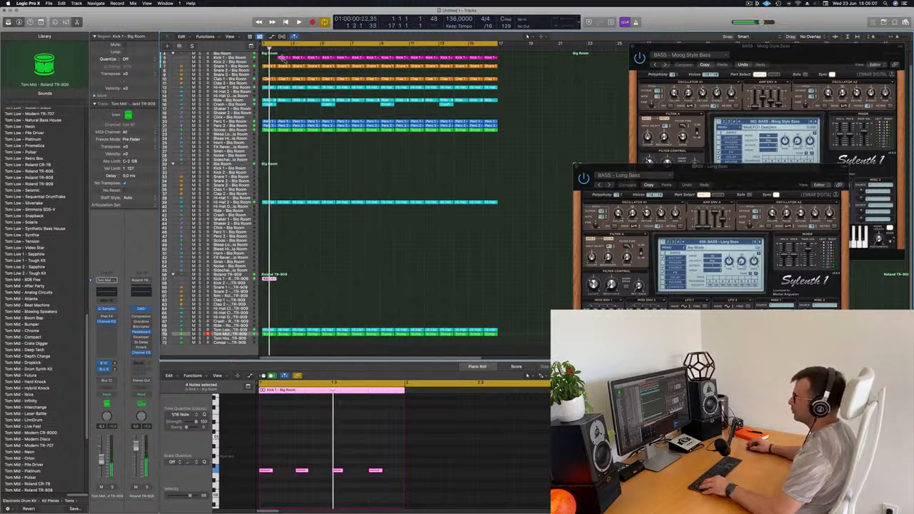
pyautogui.click(284, 58)
pyautogui.moveTo(286, 59); pyautogui.dragTo(271, 59)
pyautogui.press('space')
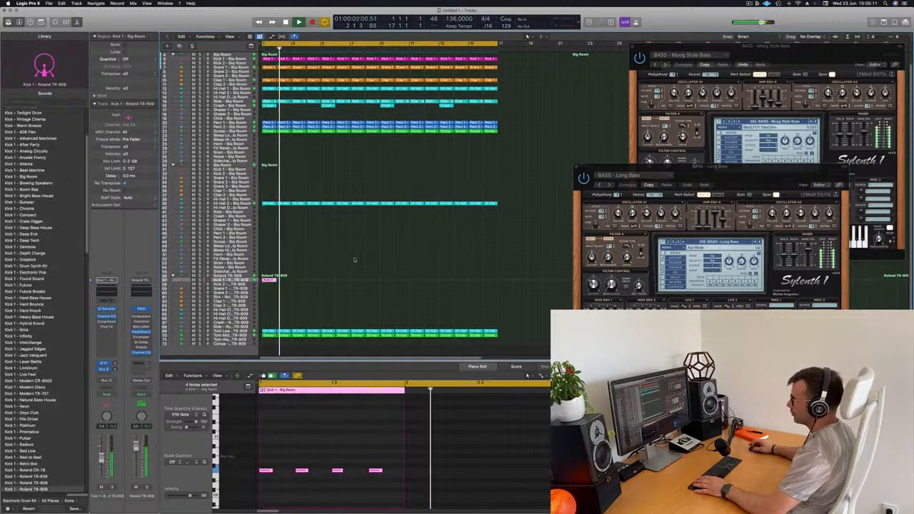
# Repeat the bar-1 kick region along the TR-909 Kick 1 track to extend it through the loop
pyautogui.moveTo(319, 277); pyautogui.dragTo(265, 290)
pyautogui.press('Return')
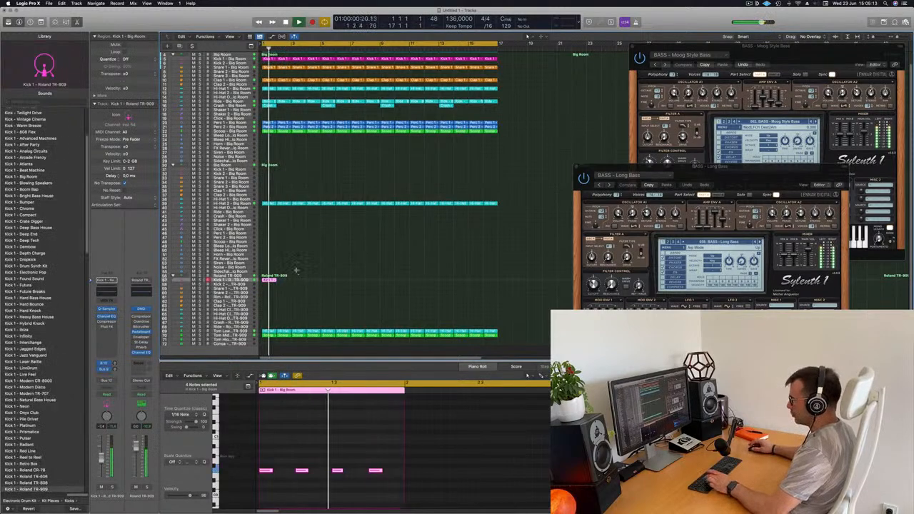
pyautogui.press('super+r')
pyautogui.press('super+r')
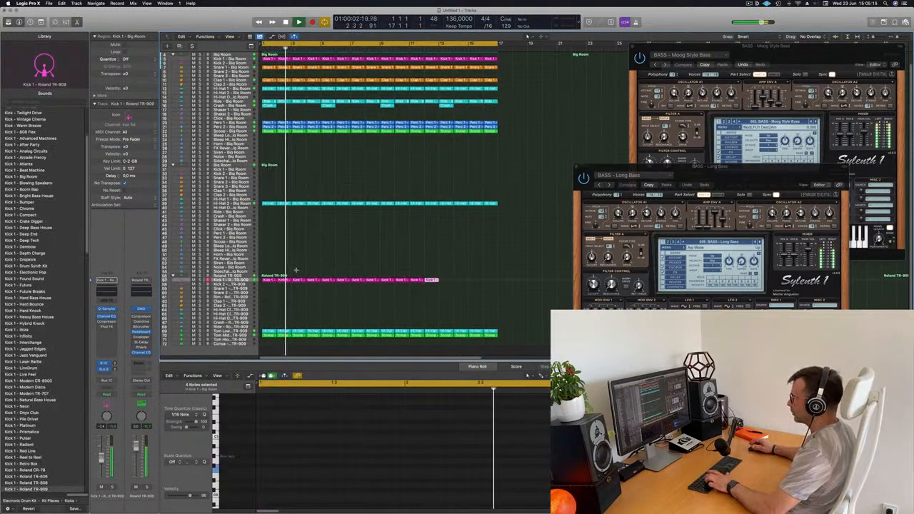
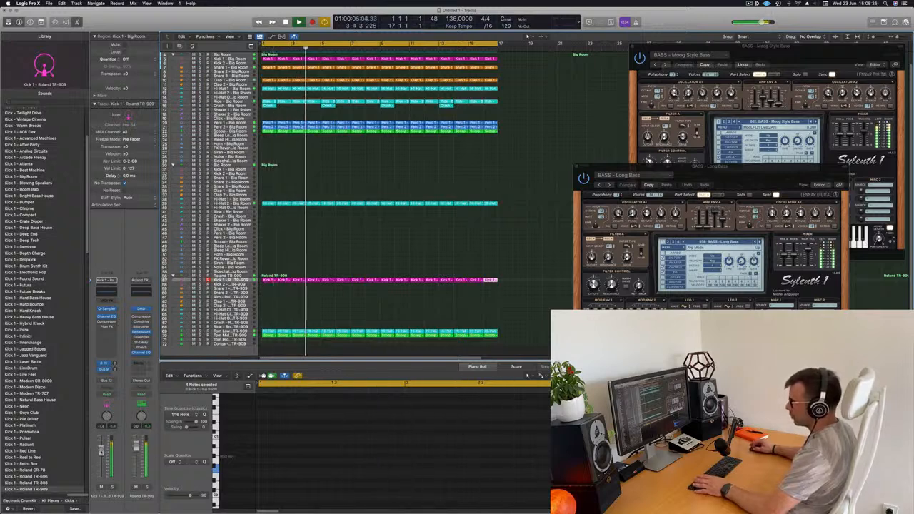
# Play the loop and toggle the TR-909 Kick 1 track's mute to compare the mix with and without it
pyautogui.press('space')
pyautogui.press('space')
pyautogui.click(100, 488)
pyautogui.click(100, 487)
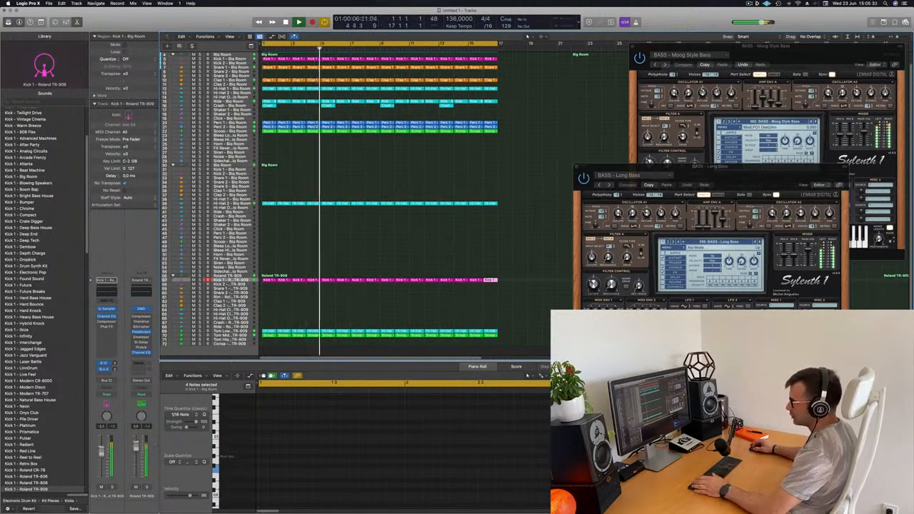
# Boost the 75 Hz low band to +3.4 dB in the TR-909 Kick 1 track's Channel EQ and close the EQ
pyautogui.click(106, 290)
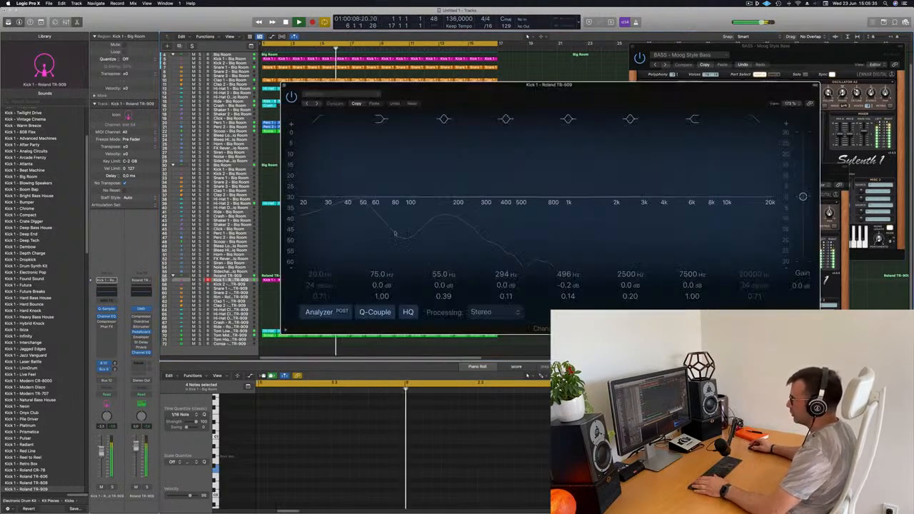
pyautogui.press('space')
pyautogui.press('space')
pyautogui.moveTo(386, 287); pyautogui.dragTo(386, 285)
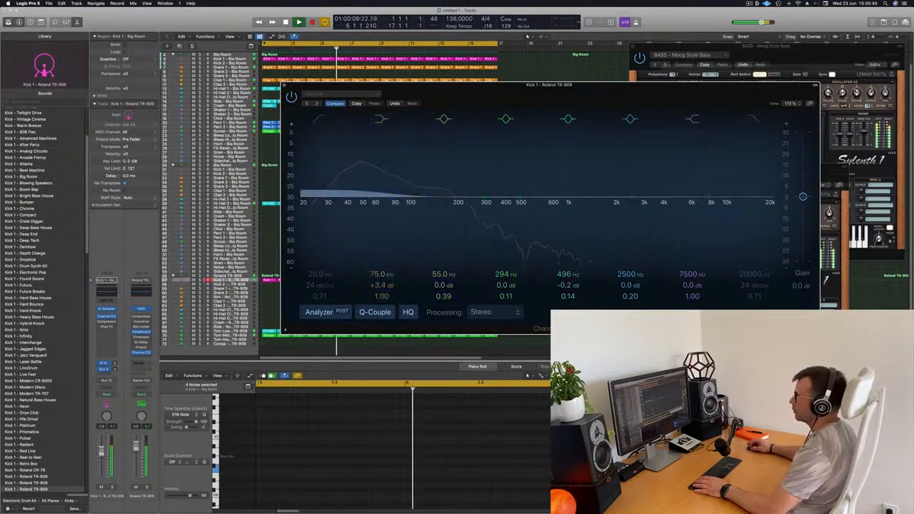
pyautogui.click(283, 86)
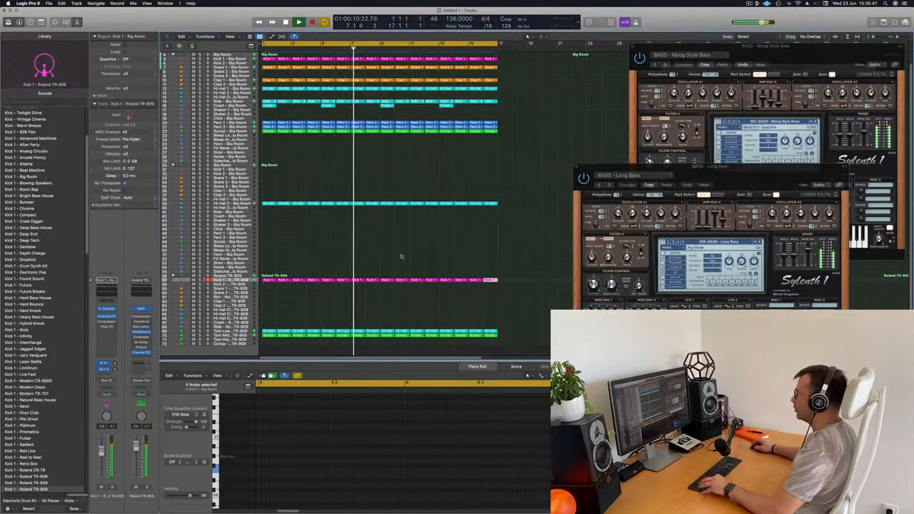
# Move the bar-1 region of the Moog Style Bass track up to the empty Inst 1 track and stop playback
pyautogui.scroll(5, 432, 243)
pyautogui.scroll(-8, 433, 244)
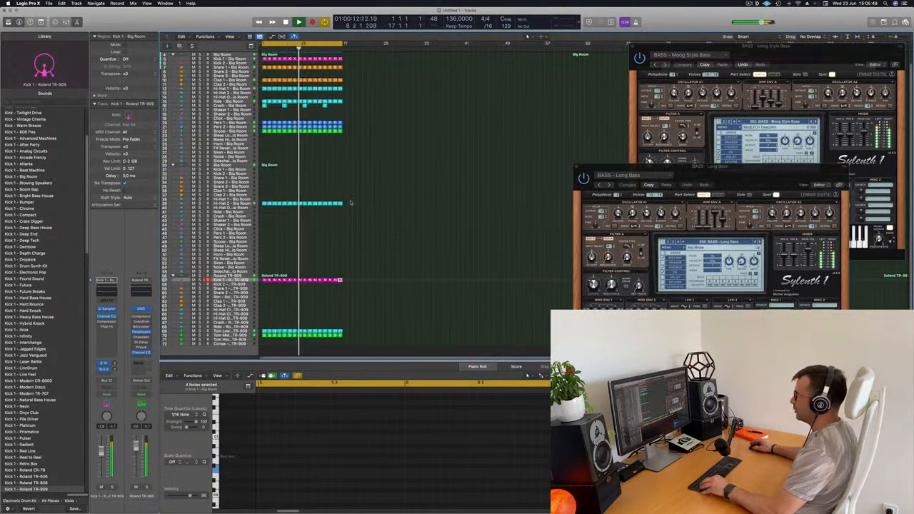
pyautogui.scroll(5, 361, 188)
pyautogui.scroll(2, 361, 188)
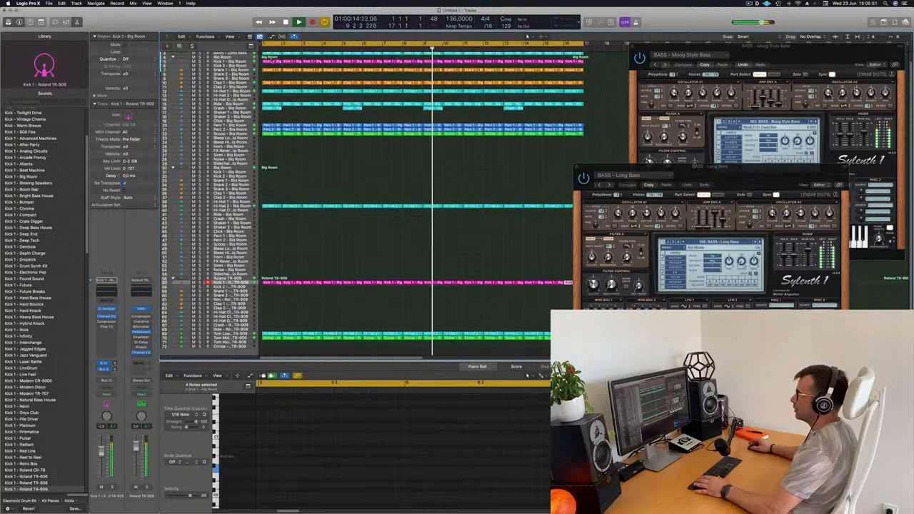
pyautogui.scroll(2, 361, 188)
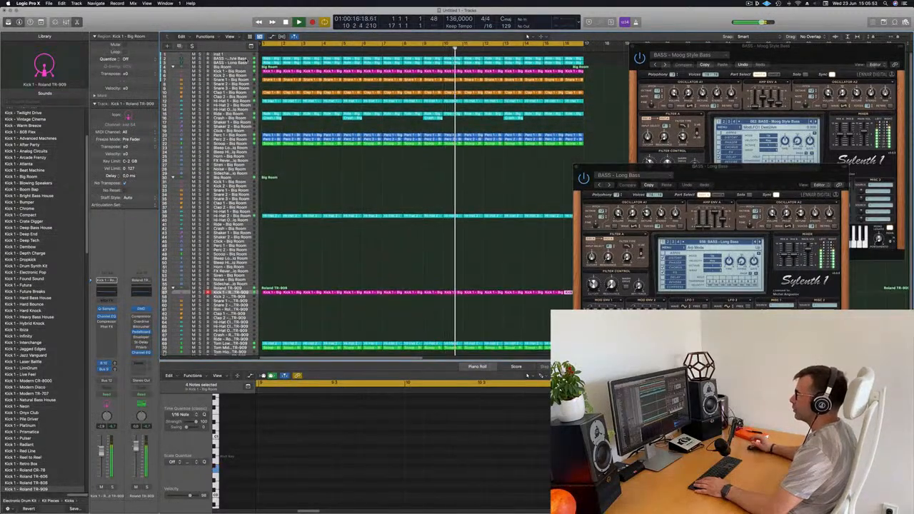
pyautogui.click(255, 58)
pyautogui.click(275, 54)
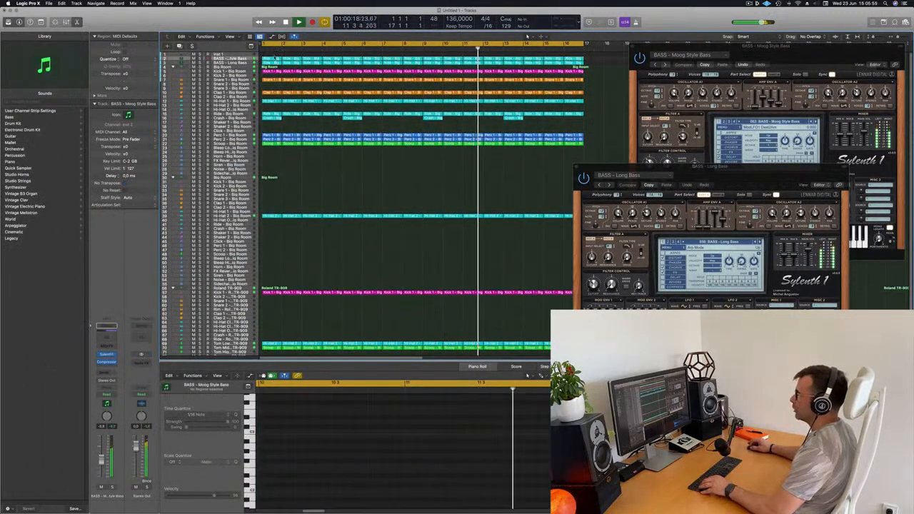
pyautogui.click(274, 59)
pyautogui.moveTo(275, 58); pyautogui.dragTo(236, 55)
pyautogui.press('space')
# Delete all but the first note of the Inst 1 region and refill the Moog Style Bass track's bar 1 with a copy of its bar-2 region
pyautogui.moveTo(264, 444); pyautogui.dragTo(404, 467)
pyautogui.press('Delete')
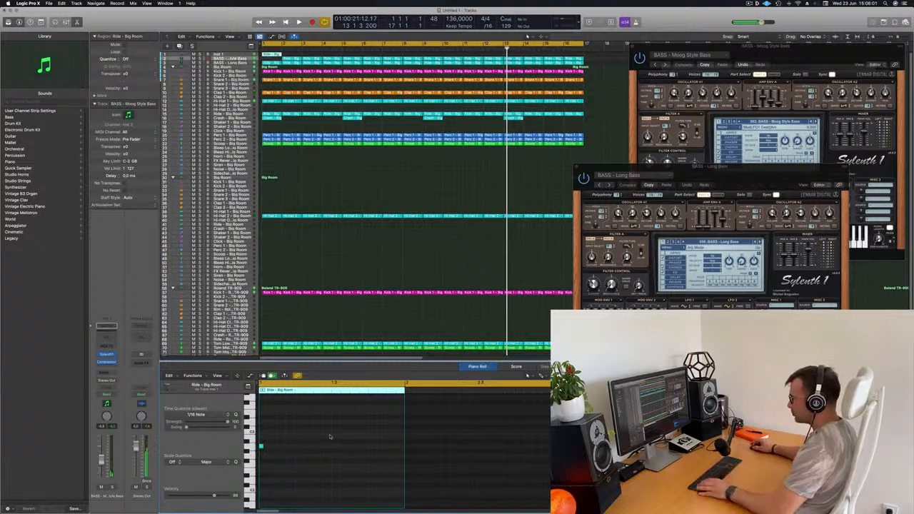
pyautogui.moveTo(243, 454); pyautogui.dragTo(243, 454)
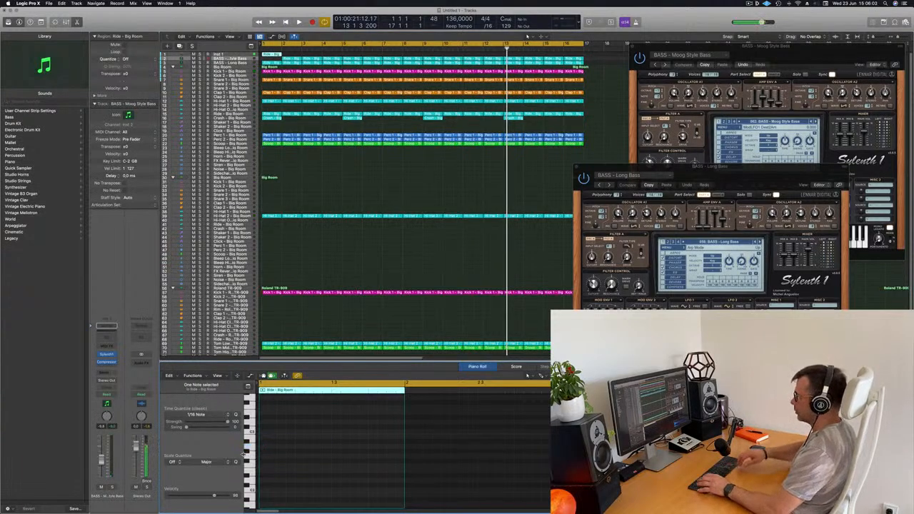
pyautogui.click(294, 62)
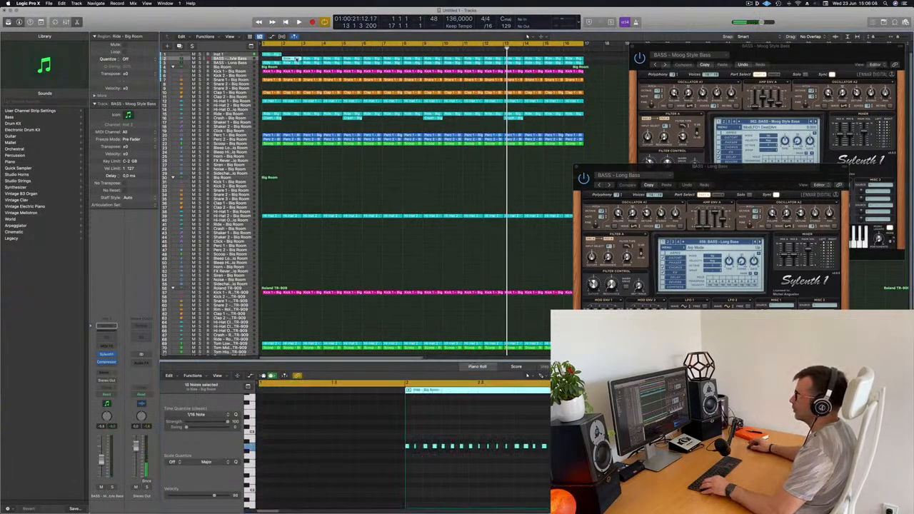
pyautogui.moveTo(288, 59); pyautogui.dragTo(268, 59)
# Bring up the Inst 1 track's Alchemy synth and stretch the region's single note to the full bar
pyautogui.click(270, 55)
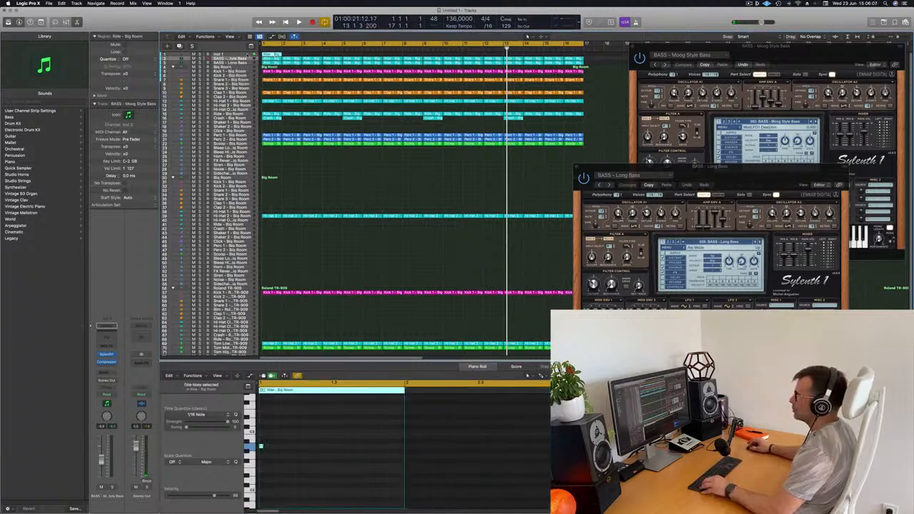
pyautogui.click(248, 55)
pyautogui.moveTo(262, 446); pyautogui.dragTo(397, 450)
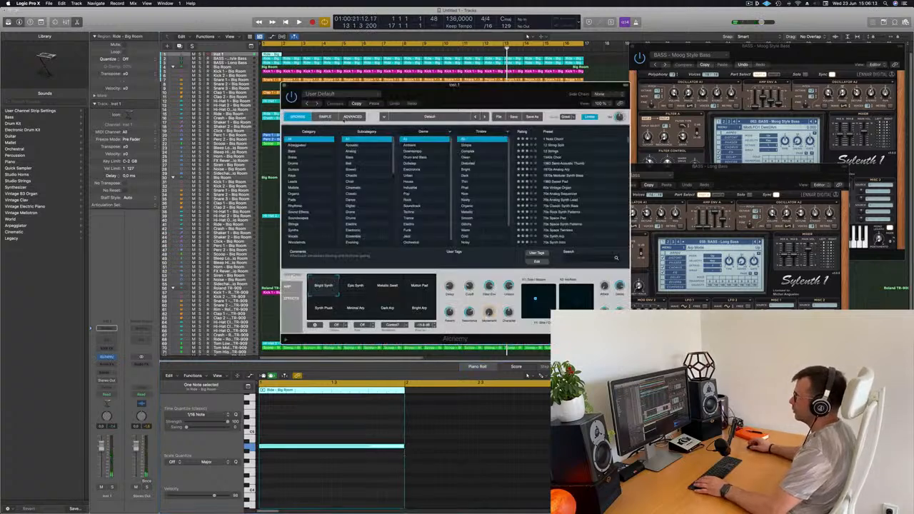
# Load the 70s Synth Strings preset from Alchemy's Strings category and play the loop from the beginning
pyautogui.click(296, 225)
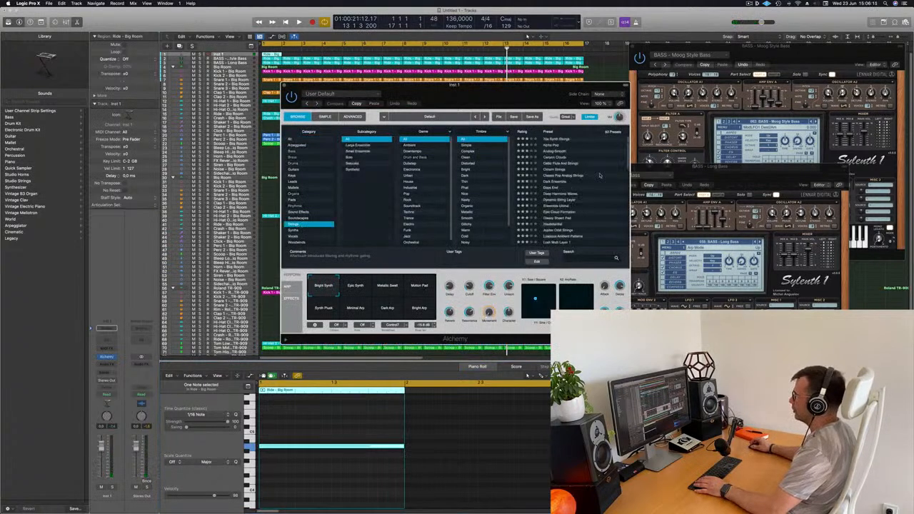
pyautogui.click(569, 139)
pyautogui.moveTo(534, 93); pyautogui.dragTo(775, 89)
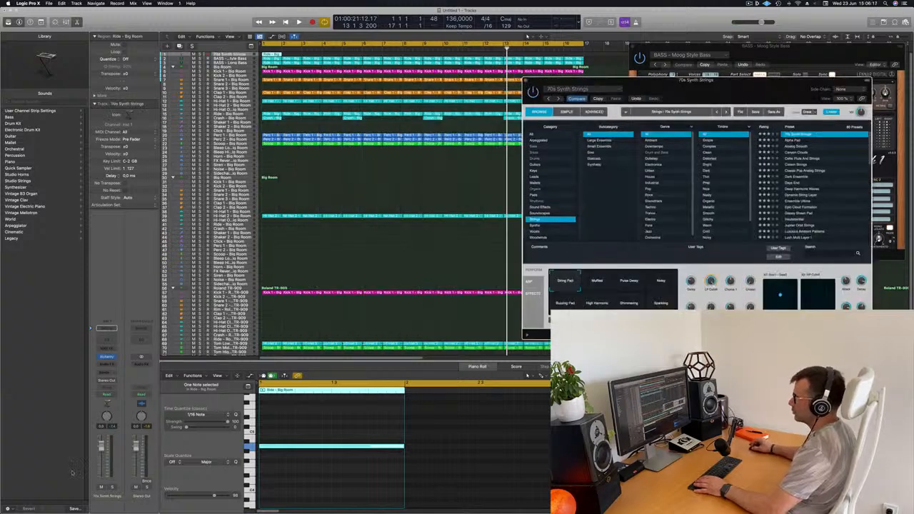
pyautogui.press('Return')
pyautogui.press('space')
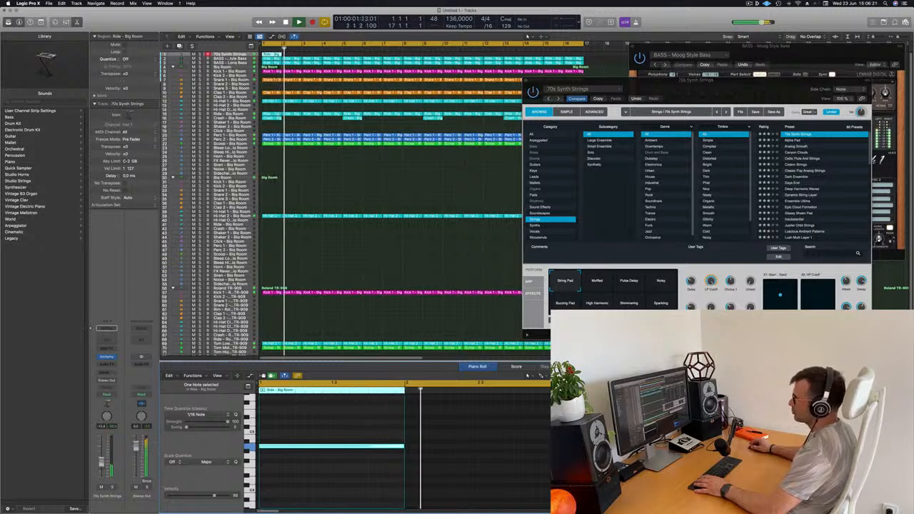
# Repeat the bar-1 region along the 70s Synth Strings track through all 16 bars and return to the start
pyautogui.press('Return')
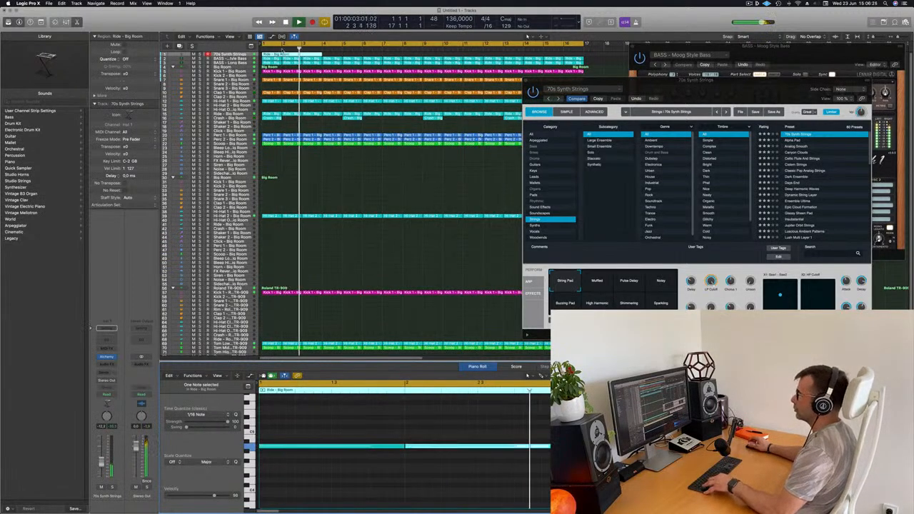
pyautogui.press('Return')
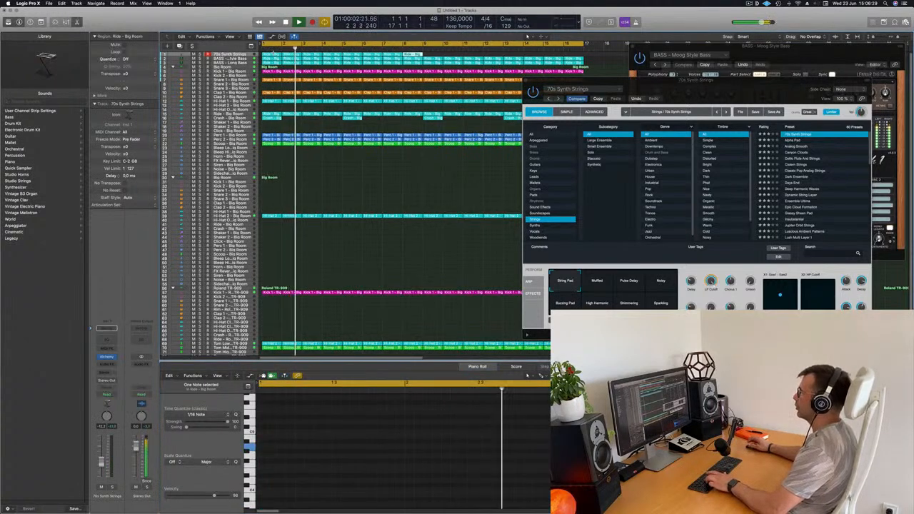
pyautogui.press('super+r')
pyautogui.press('Return')
# Select all regions on the 70s Synth Strings track and lengthen their notes to about a full bar each
pyautogui.click(273, 53)
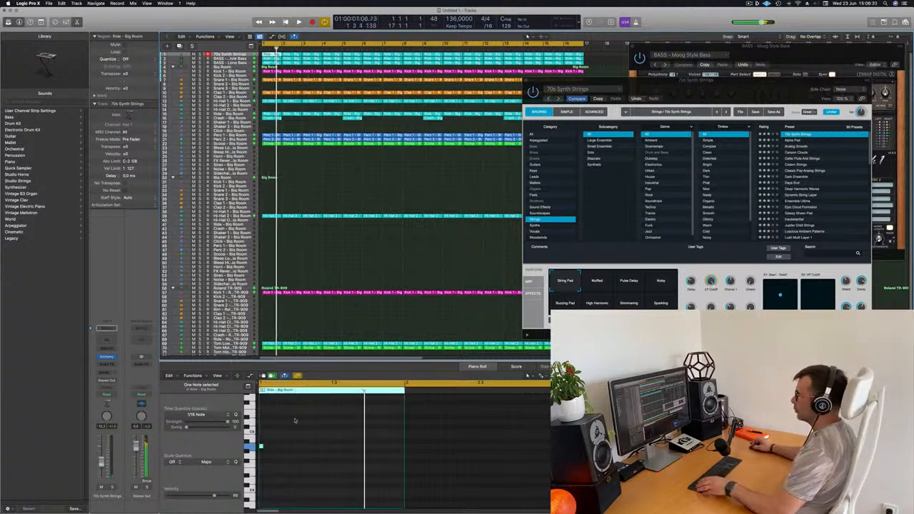
pyautogui.click(249, 55)
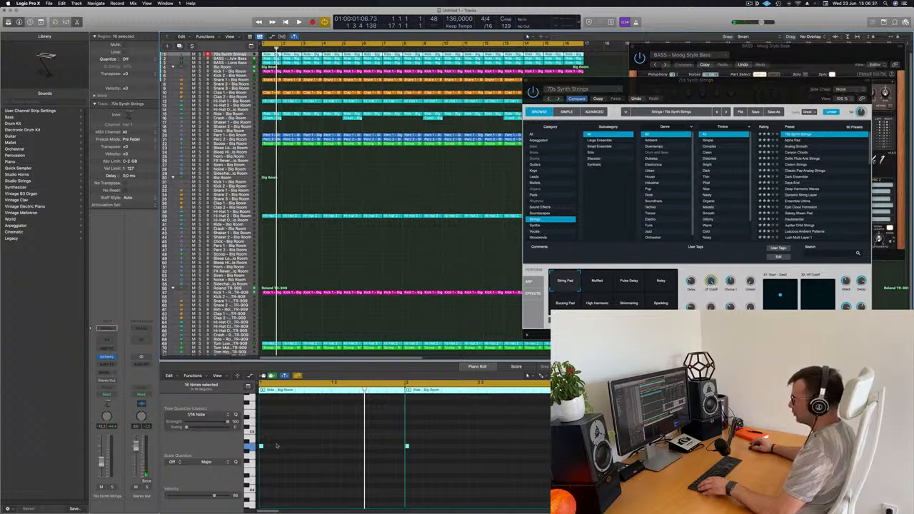
pyautogui.moveTo(261, 445); pyautogui.dragTo(396, 451)
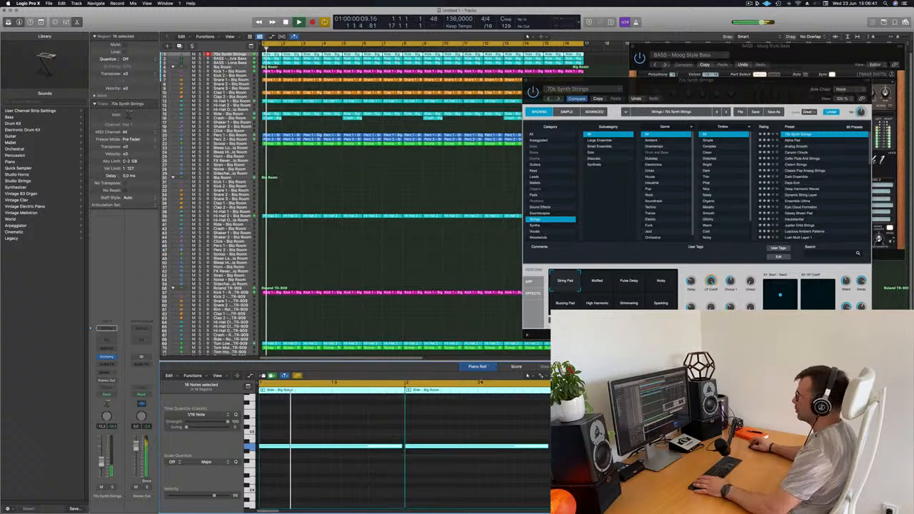
# Audition the Alpha Pad and Analog Smooth presets in Alchemy, then load Canyon Clouds
pyautogui.moveTo(732, 84); pyautogui.dragTo(537, 105)
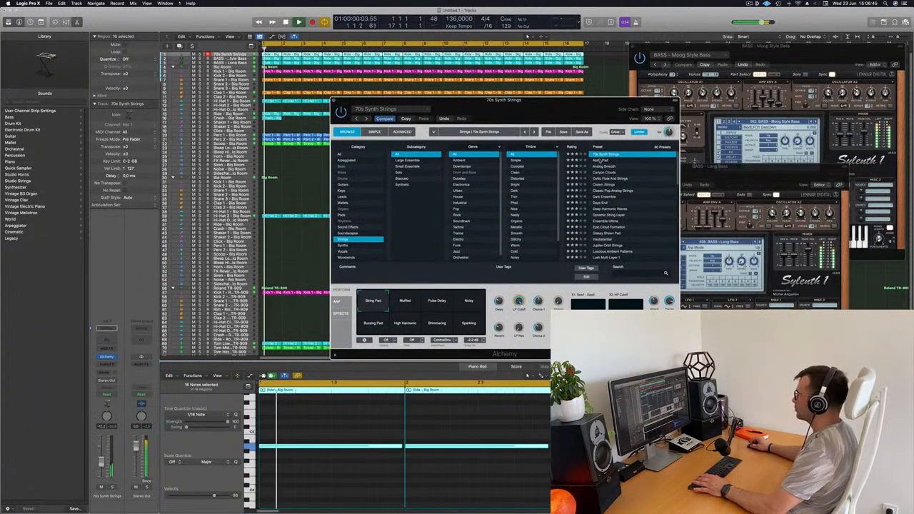
pyautogui.click(602, 160)
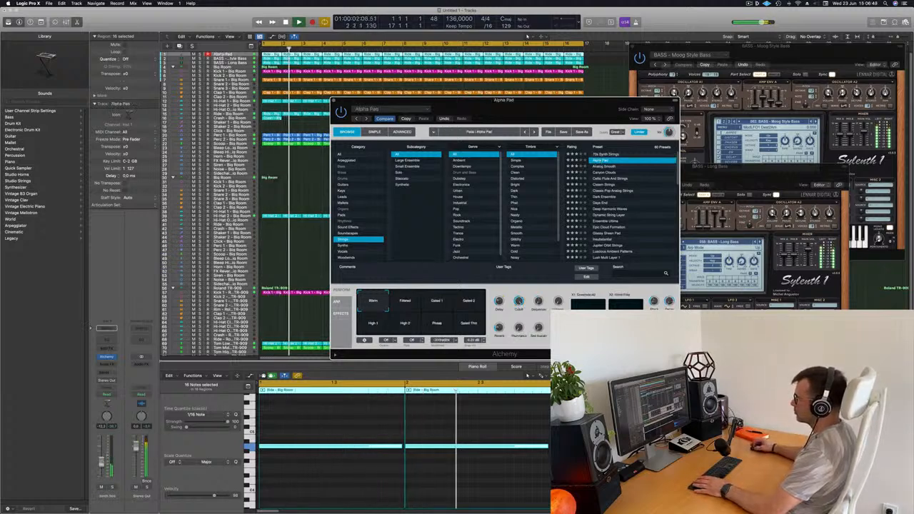
pyautogui.click(612, 167)
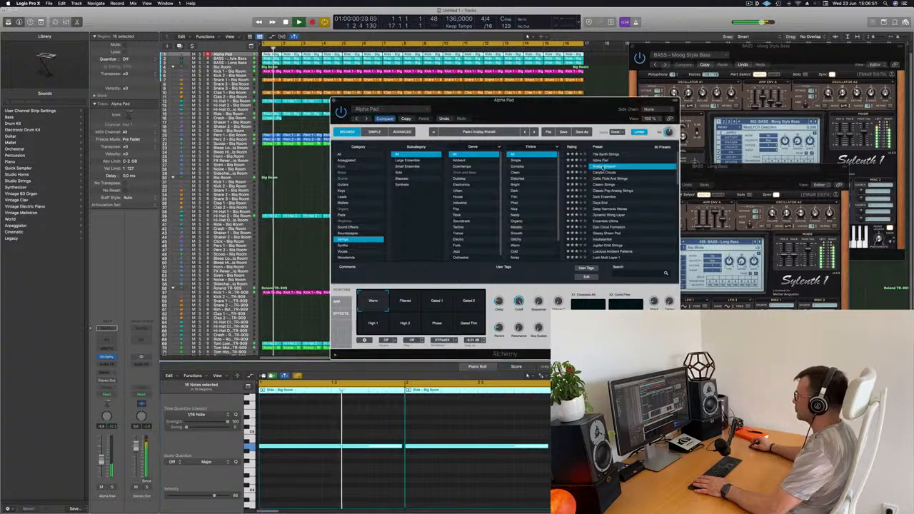
pyautogui.moveTo(569, 108); pyautogui.dragTo(632, 74)
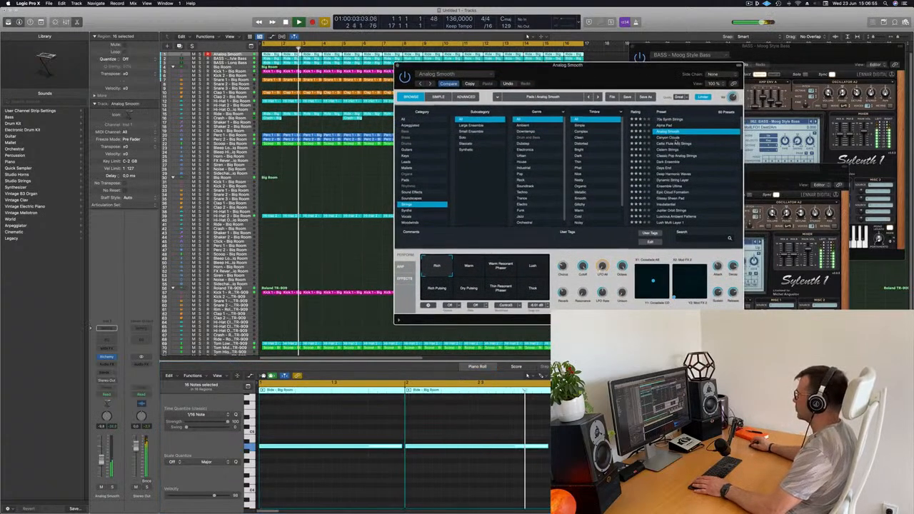
pyautogui.click(674, 138)
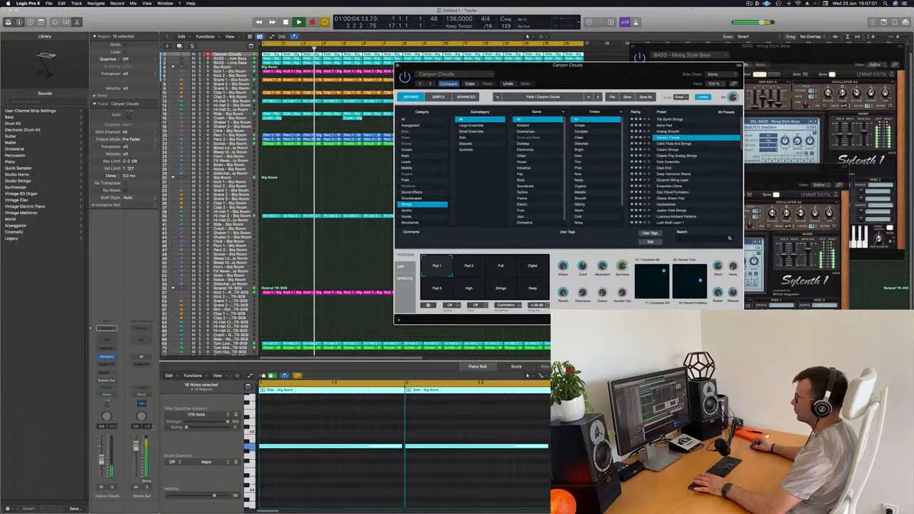
# Lower the Canyon Clouds track's volume slightly and close the Alchemy window
pyautogui.moveTo(102, 457); pyautogui.dragTo(101, 460)
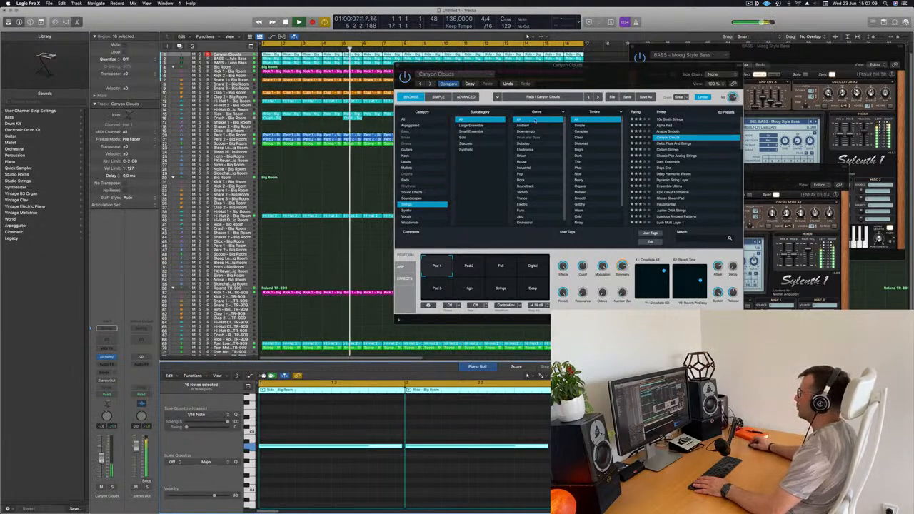
pyautogui.moveTo(617, 65); pyautogui.dragTo(584, 75)
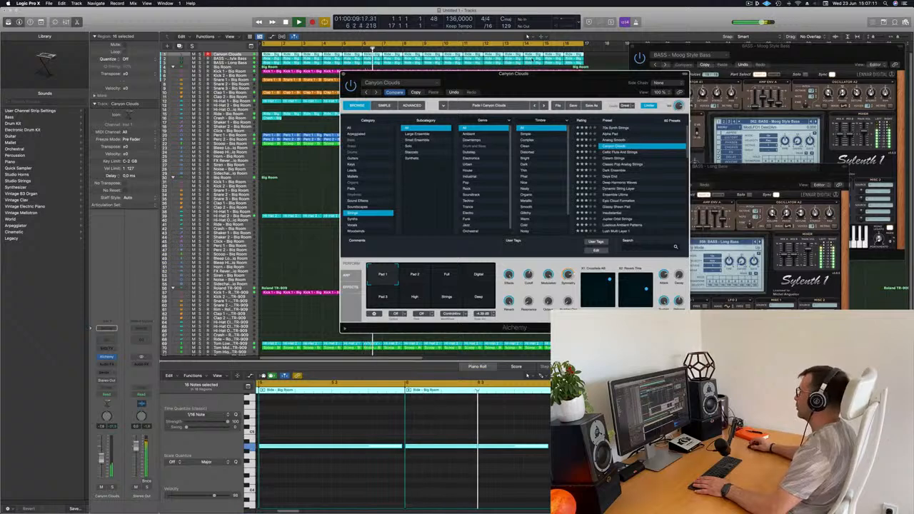
pyautogui.click(343, 74)
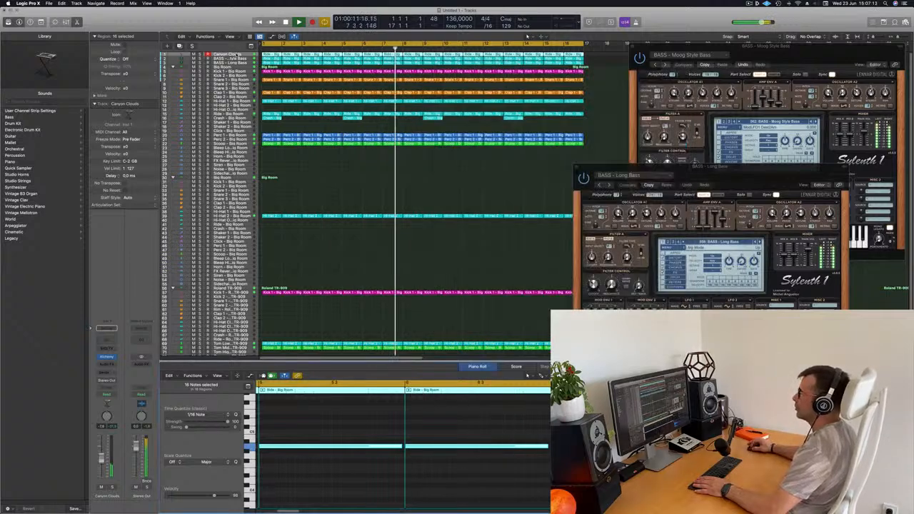
# Duplicate the Canyon Clouds track and place a copy of its bar-1 region on the new track
pyautogui.press('super+d')
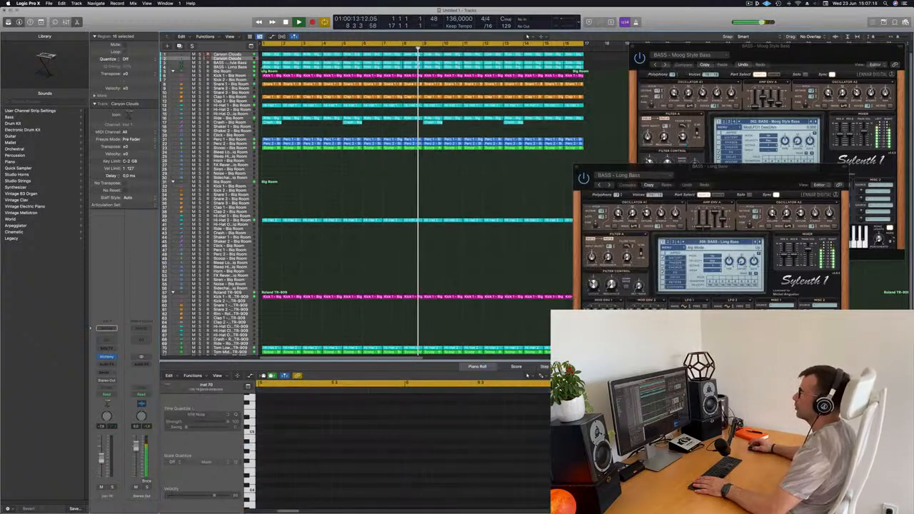
pyautogui.click(271, 55)
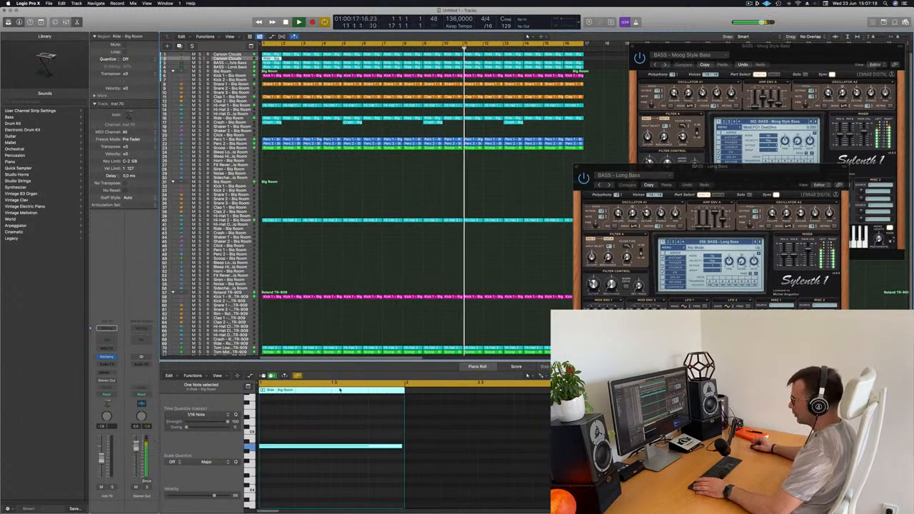
pyautogui.press('space')
pyautogui.press('space')
pyautogui.press('space')
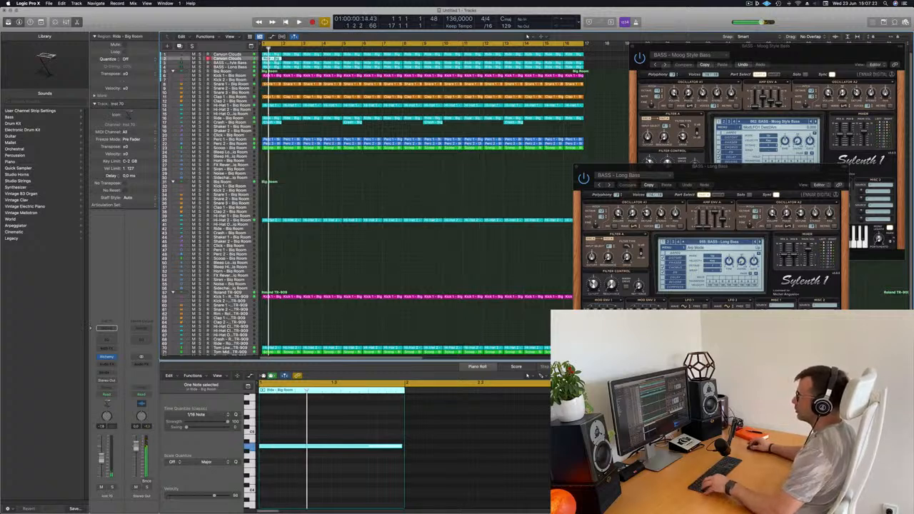
# Copy the duplicate track's bar-1 region into bar 2 and repeat the pair of regions along the track
pyautogui.moveTo(273, 59); pyautogui.dragTo(293, 60)
pyautogui.keyDown('shift'); pyautogui.click(267, 60); pyautogui.keyUp('shift')
pyautogui.press('super+r')
pyautogui.press('super+r')
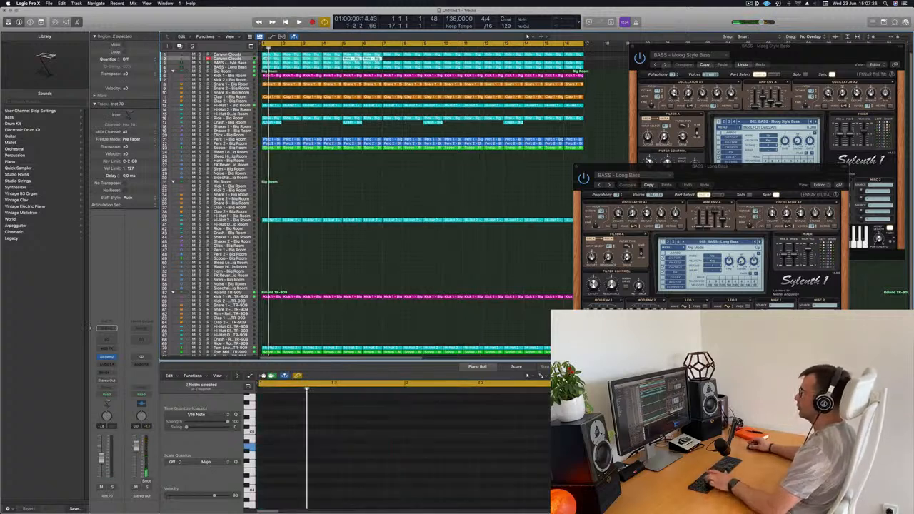
# Select all regions in the project, name them by track and color them by track
pyautogui.press('super+a')
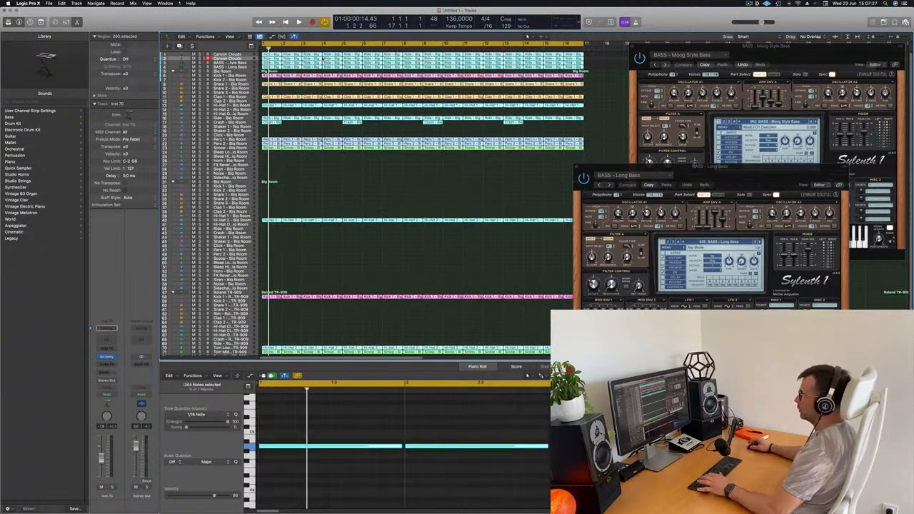
pyautogui.rightClick(373, 54)
pyautogui.click(400, 56)
pyautogui.rightClick(369, 58)
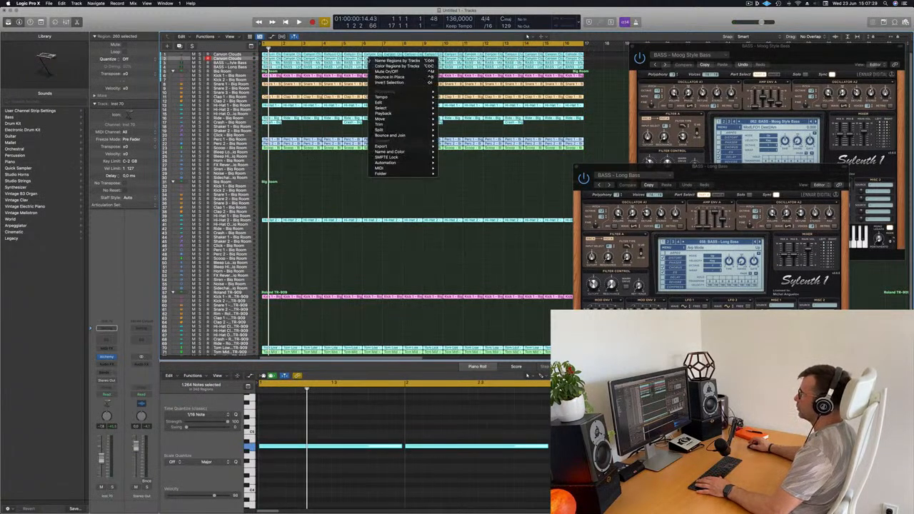
pyautogui.click(374, 66)
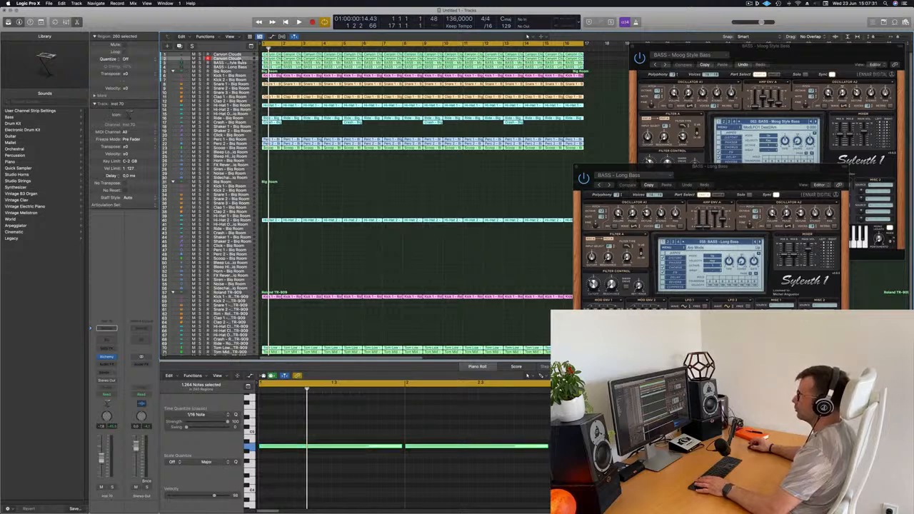
# Load Alchemy's Arpeggiated preset 70s Rock Synth Patterns on the duplicated Canyon Clouds track, lower its volume and play the loop
pyautogui.click(227, 58)
pyautogui.press('space')
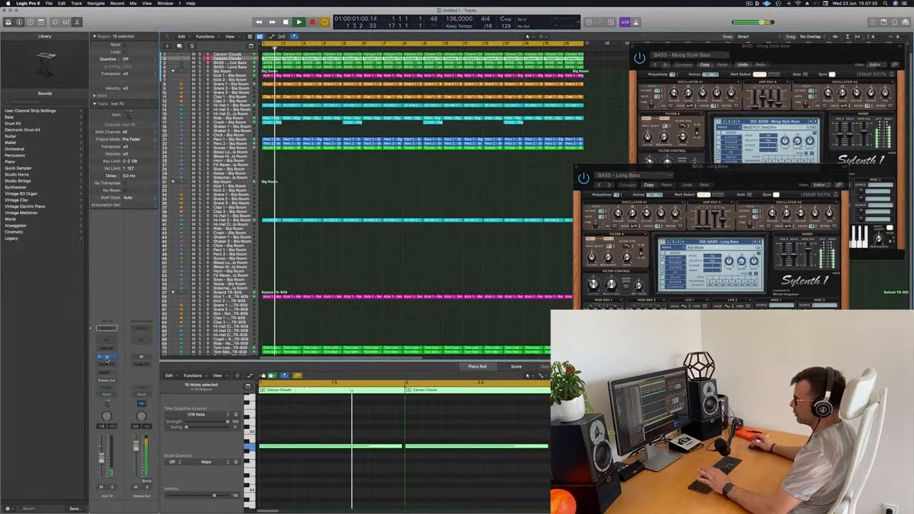
pyautogui.click(106, 357)
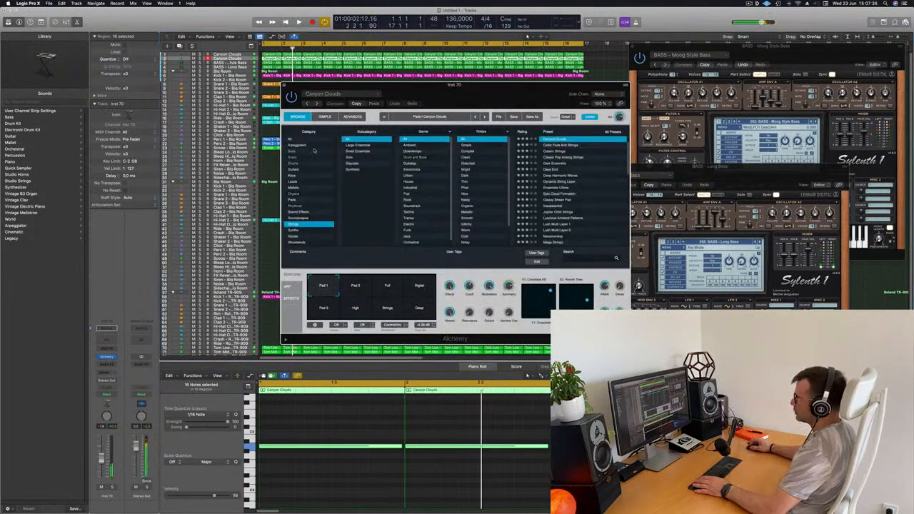
pyautogui.click(295, 145)
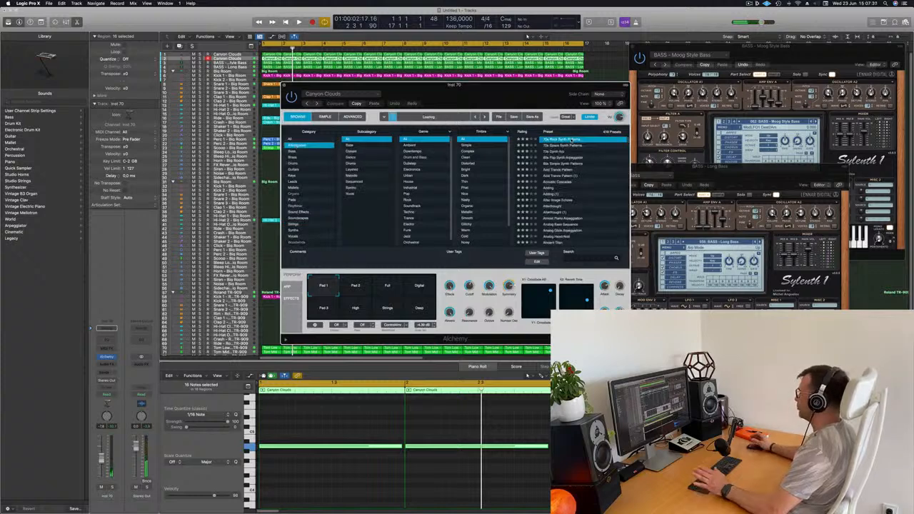
pyautogui.moveTo(509, 97); pyautogui.dragTo(584, 87)
pyautogui.moveTo(101, 460); pyautogui.dragTo(101, 468)
pyautogui.press('space')
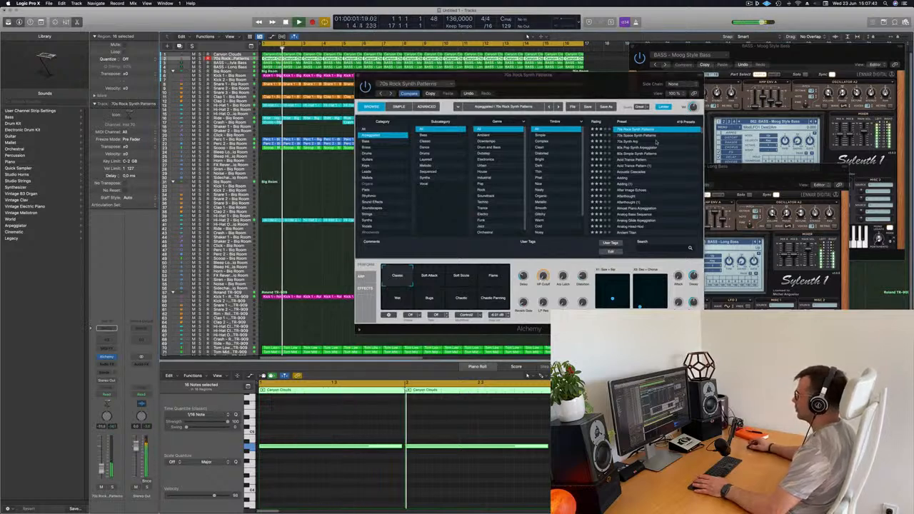
# Audition the arpeggiated presets from 70s Space Synth Patterns through Acid Trance Pattern against the playing loop
pyautogui.click(643, 135)
pyautogui.press('space')
pyautogui.press('space')
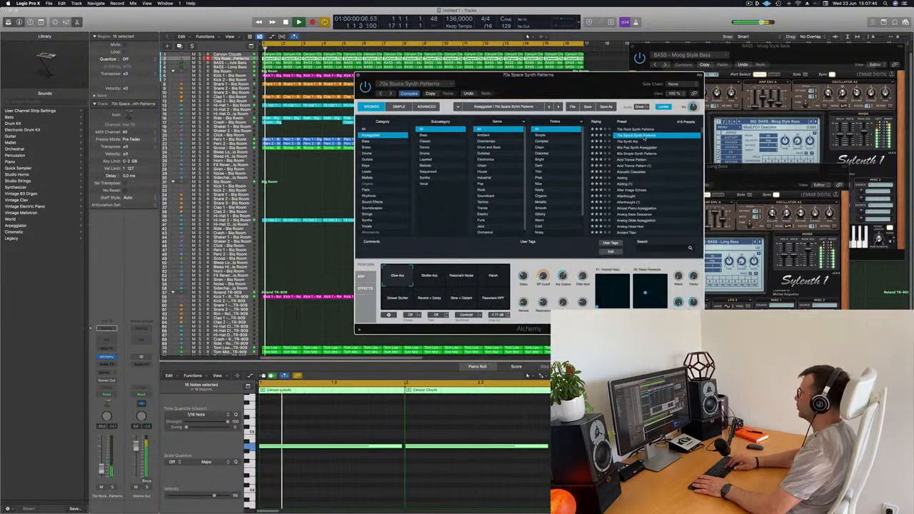
pyautogui.press('Down')
pyautogui.press('space')
pyautogui.press('space')
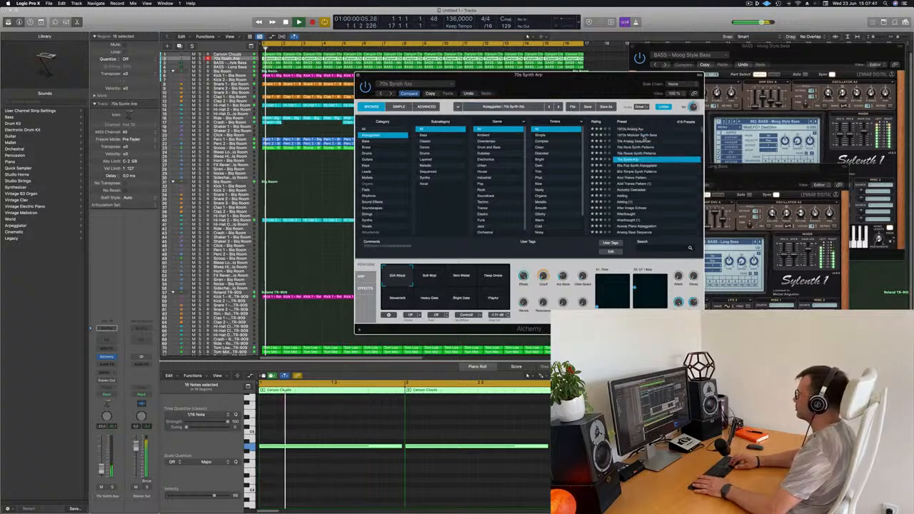
pyautogui.press('Down')
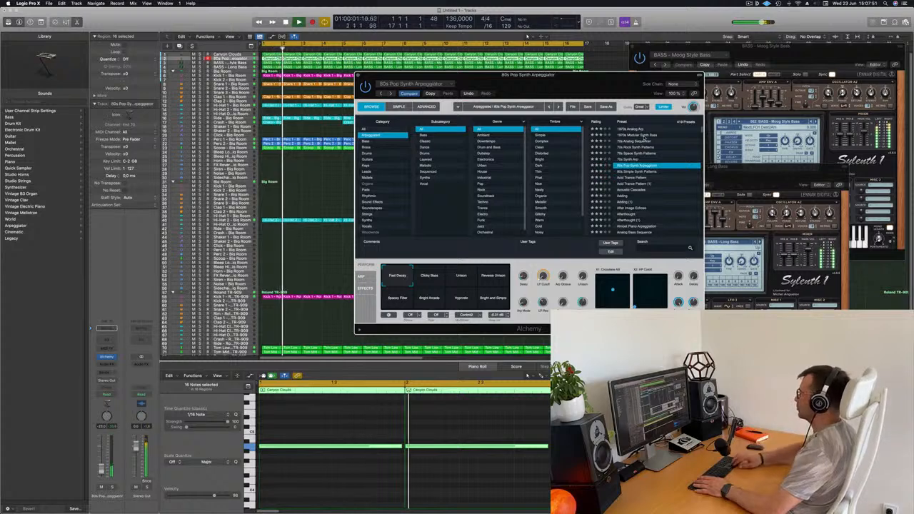
pyautogui.press('Down')
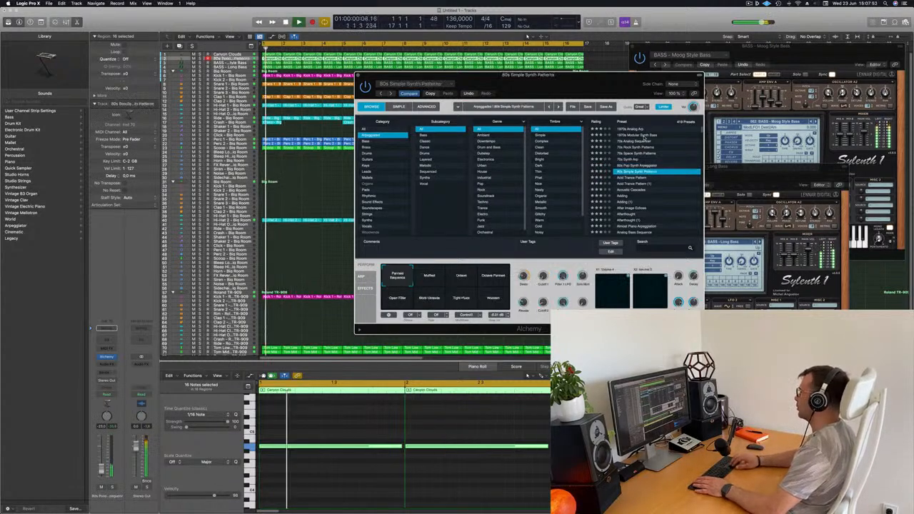
pyautogui.press('Down')
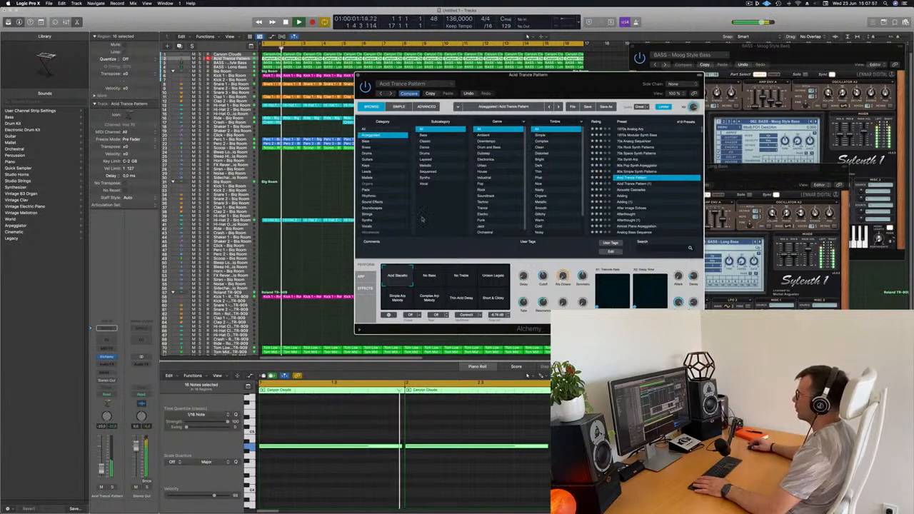
# Load the After Image Echoes arpeggiated preset and raise the track's volume slightly
pyautogui.scroll(-2, 643, 191)
pyautogui.click(631, 191)
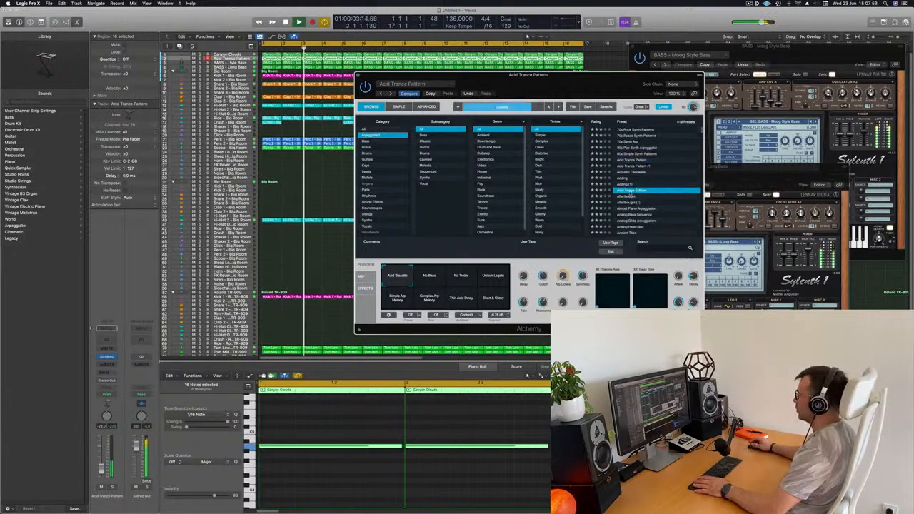
pyautogui.scroll(-3, 630, 195)
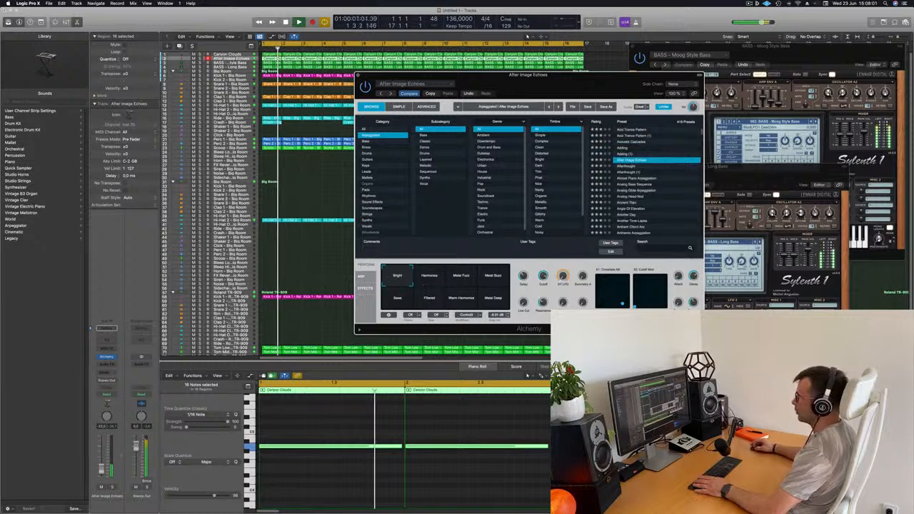
pyautogui.moveTo(101, 469); pyautogui.dragTo(101, 465)
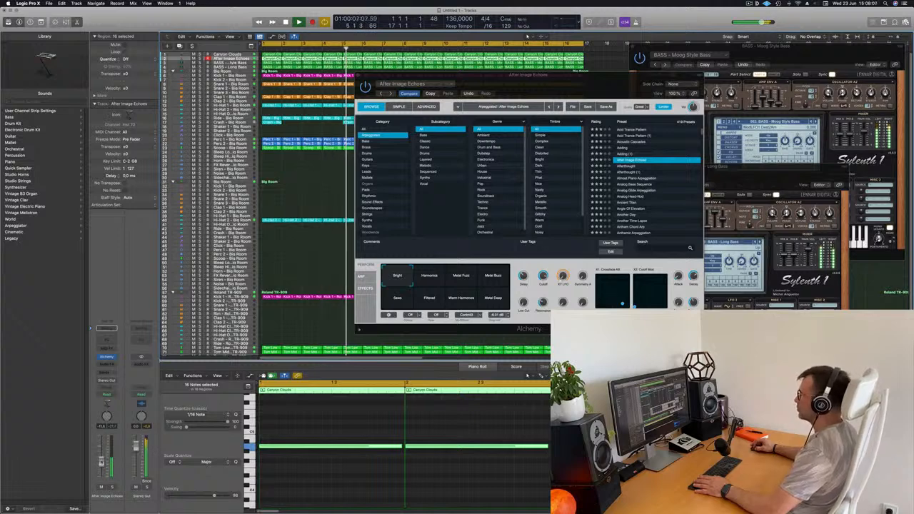
# Audition other After Image Echoes performance snapshots such as Harmonics and Filtered, return to Bright and close the Alchemy window
pyautogui.click(430, 279)
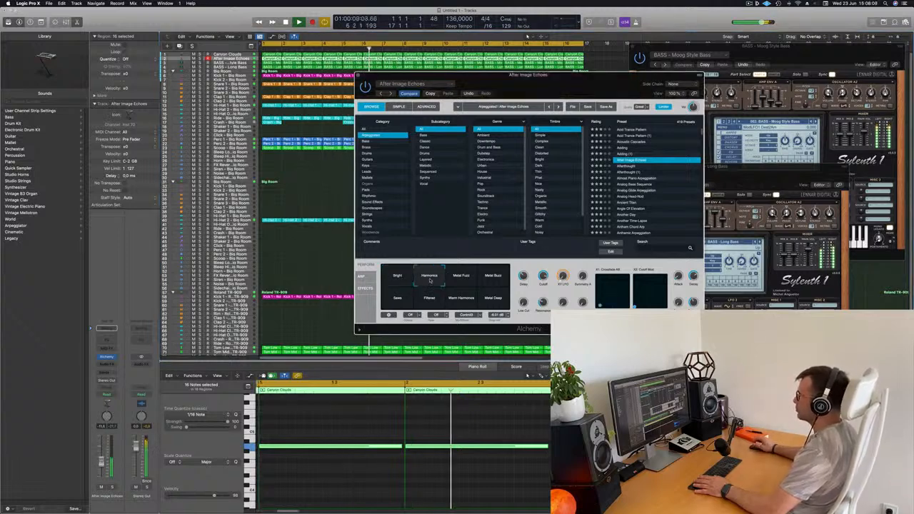
pyautogui.click(459, 282)
pyautogui.click(493, 280)
pyautogui.click(489, 300)
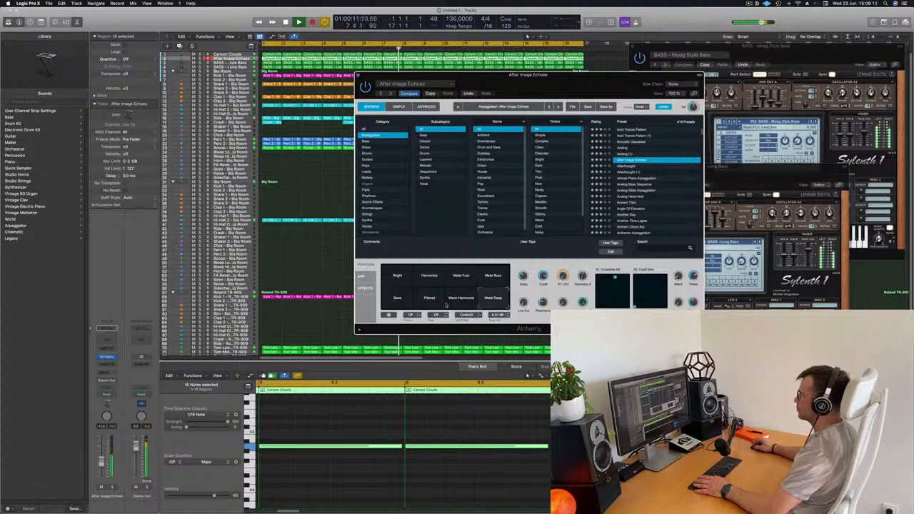
pyautogui.click(400, 281)
pyautogui.moveTo(577, 81); pyautogui.dragTo(556, 80)
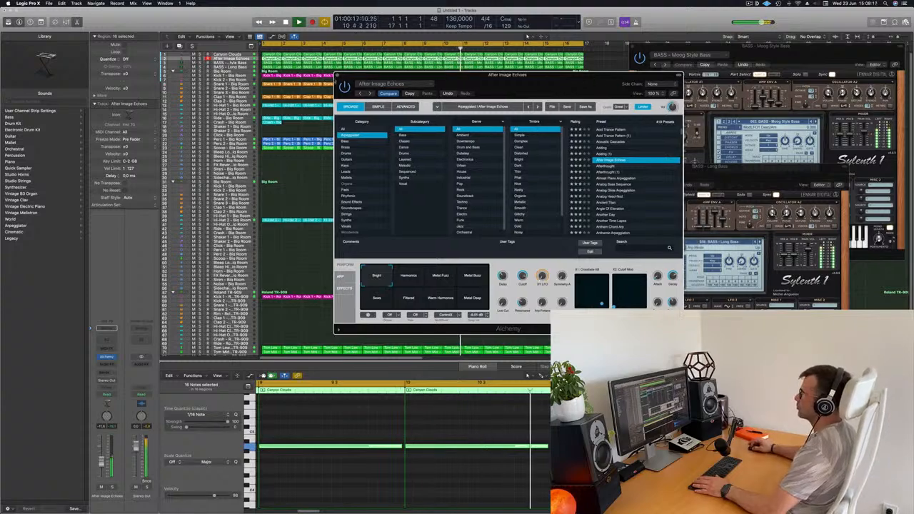
pyautogui.press('super+w')
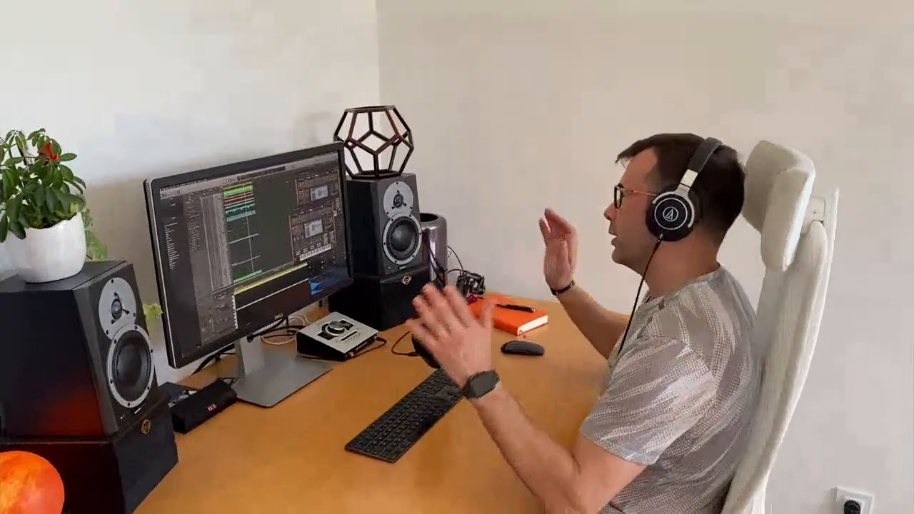